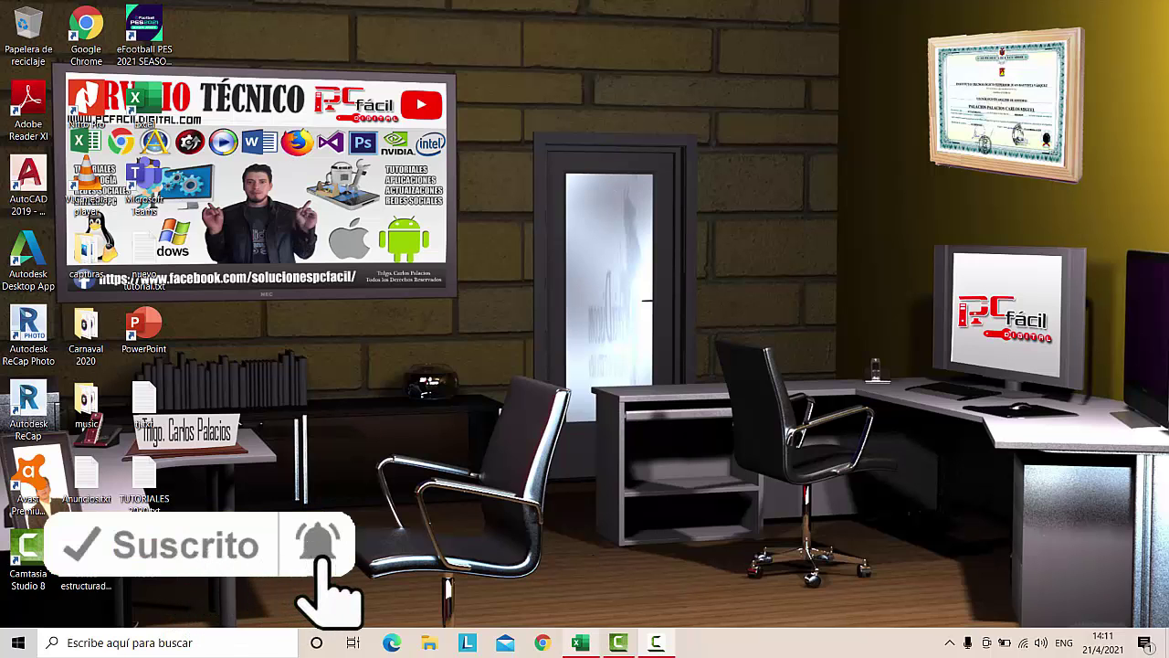
# Bring the FACTURA.xlsx Excel window forward from the taskbar
pyautogui.click(580, 642)
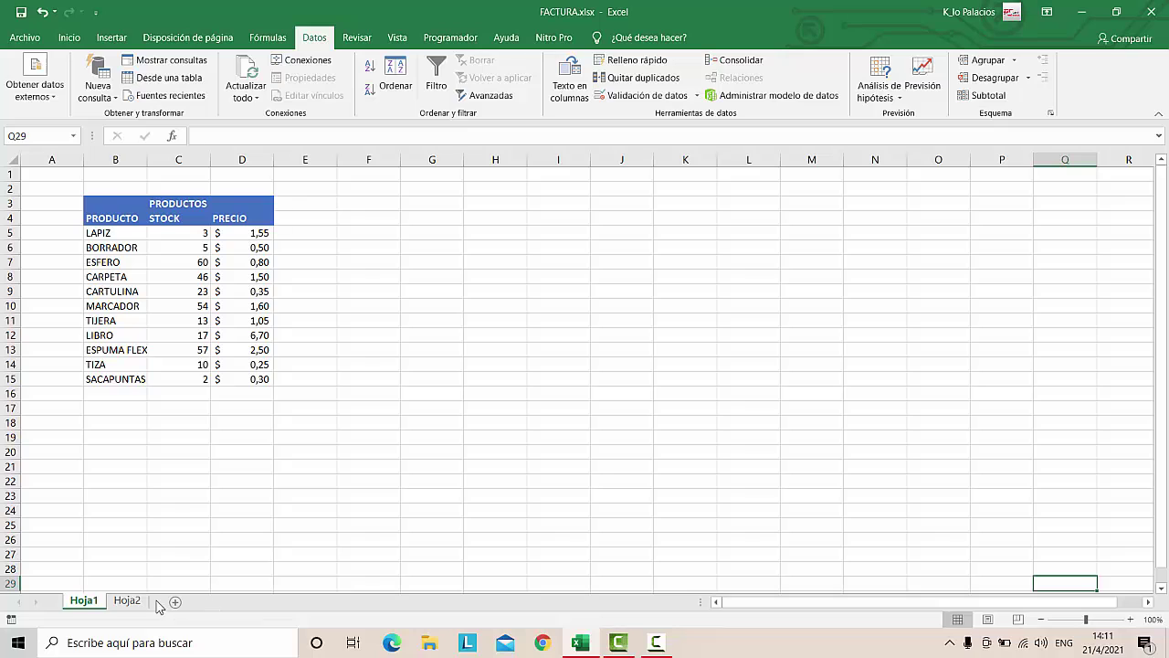
# On Hoja2, choose LAPIZ in the first invoice row D11 and check F11's price formula
pyautogui.click(127, 600)
pyautogui.click(281, 275)
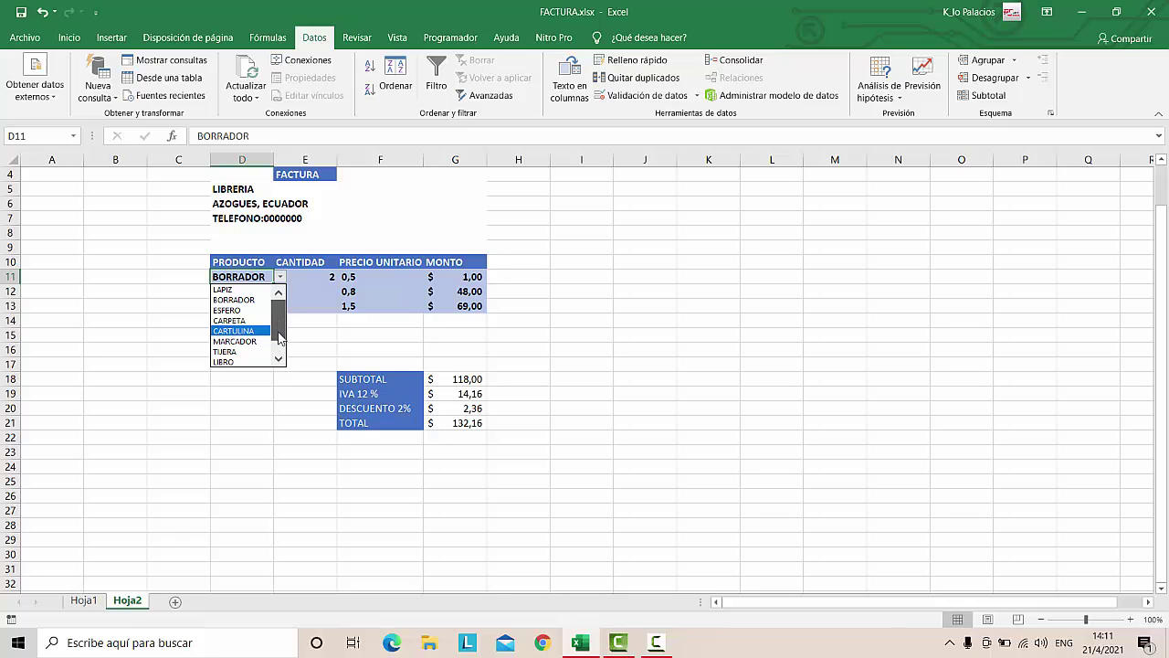
pyautogui.moveTo(278, 324); pyautogui.dragTo(279, 318)
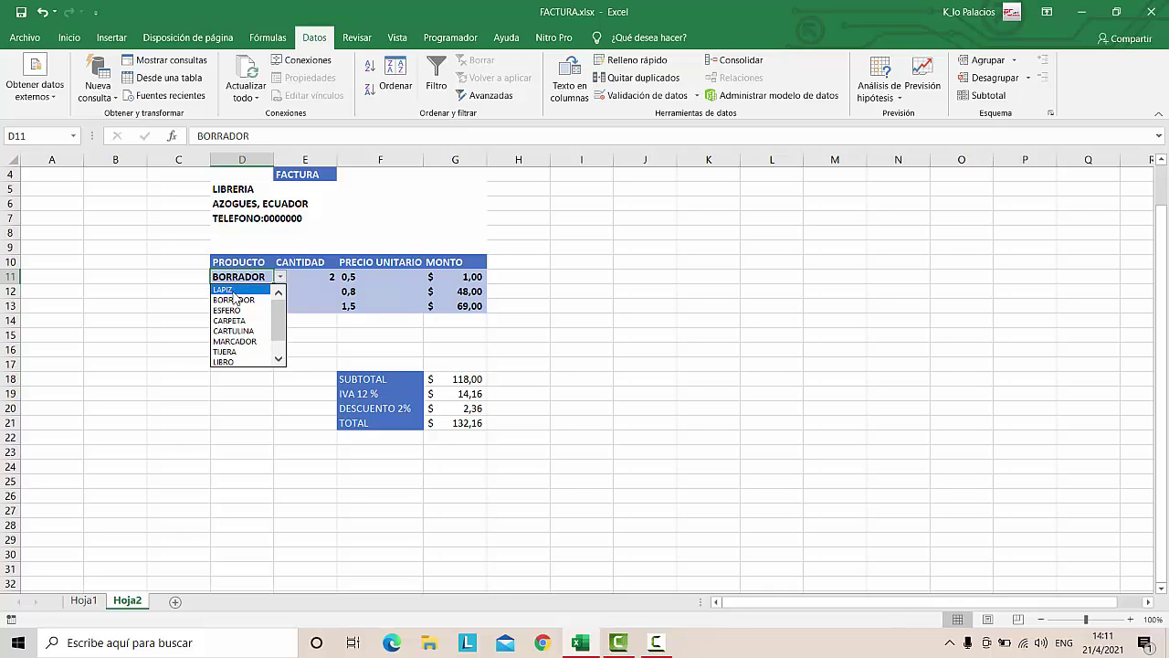
pyautogui.click(234, 289)
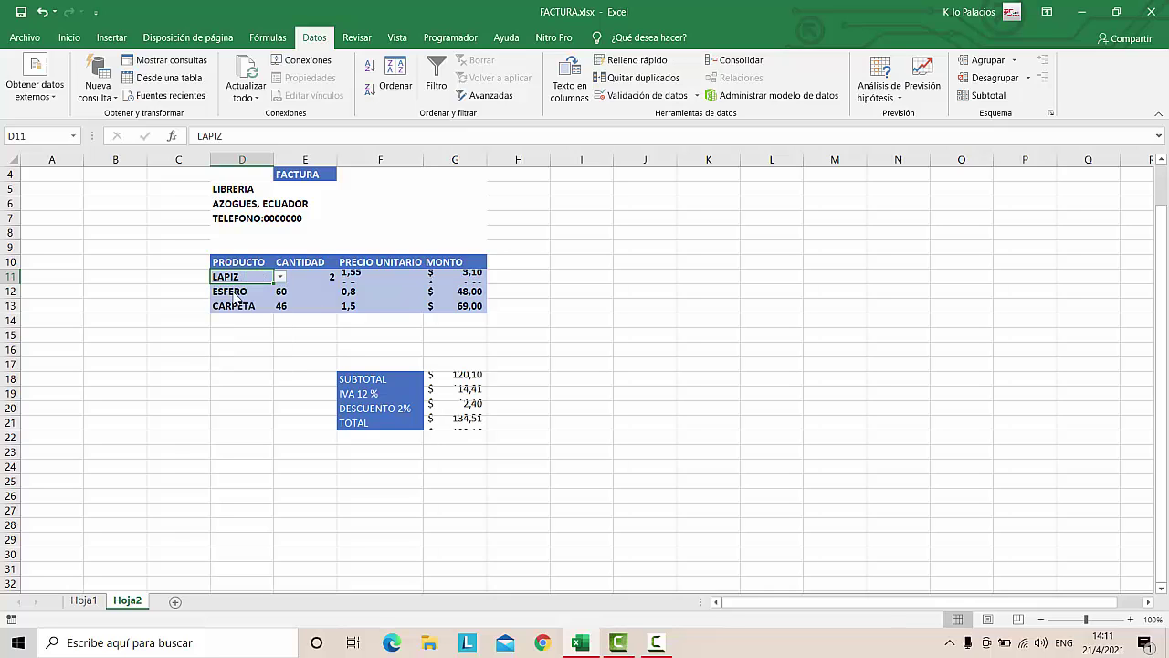
pyautogui.click(311, 276)
pyautogui.click(365, 276)
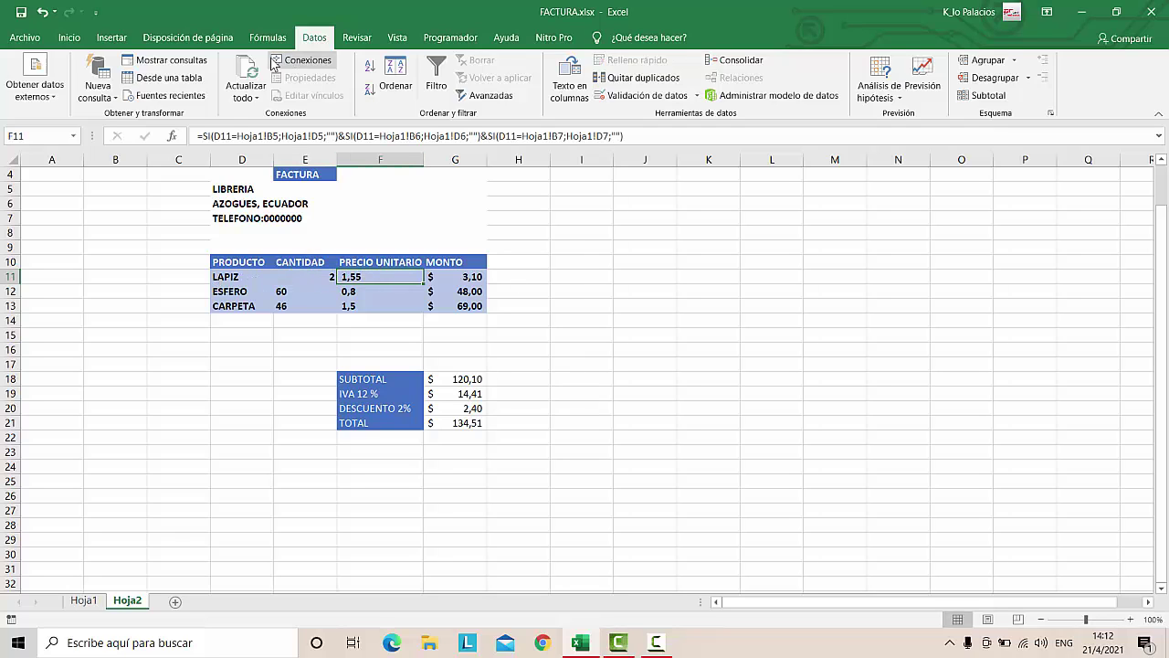
# Close D11's product list unchanged, then check LAPIZ's stock C5 and price D5 on Hoja1
pyautogui.click(246, 275)
pyautogui.click(280, 276)
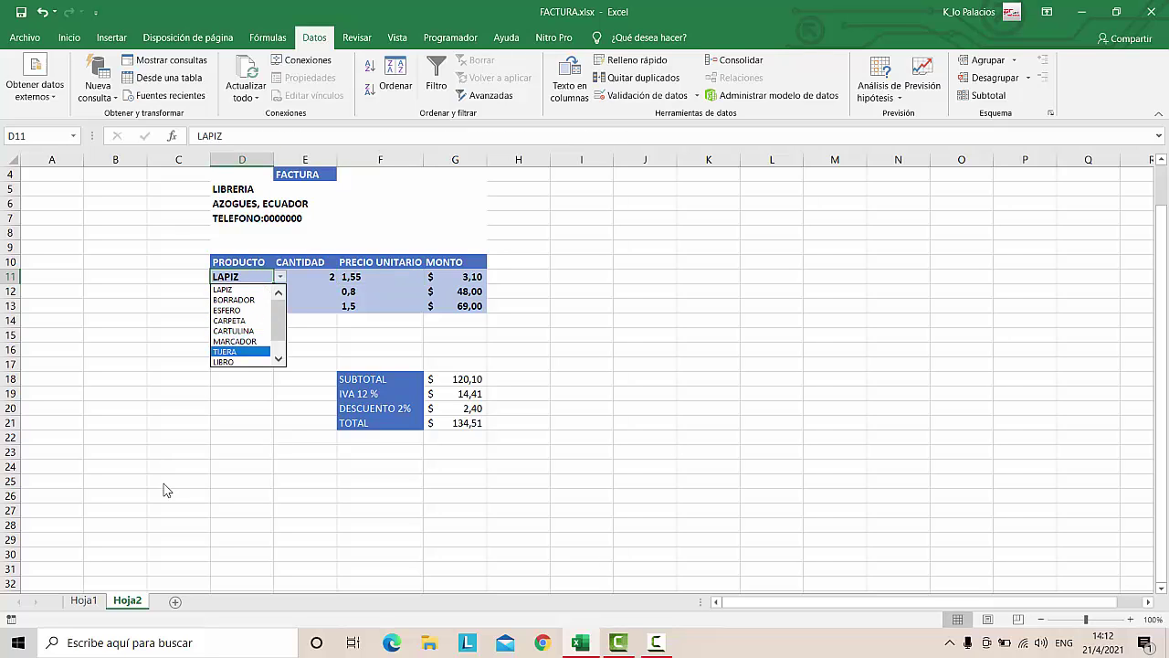
pyautogui.click(88, 605)
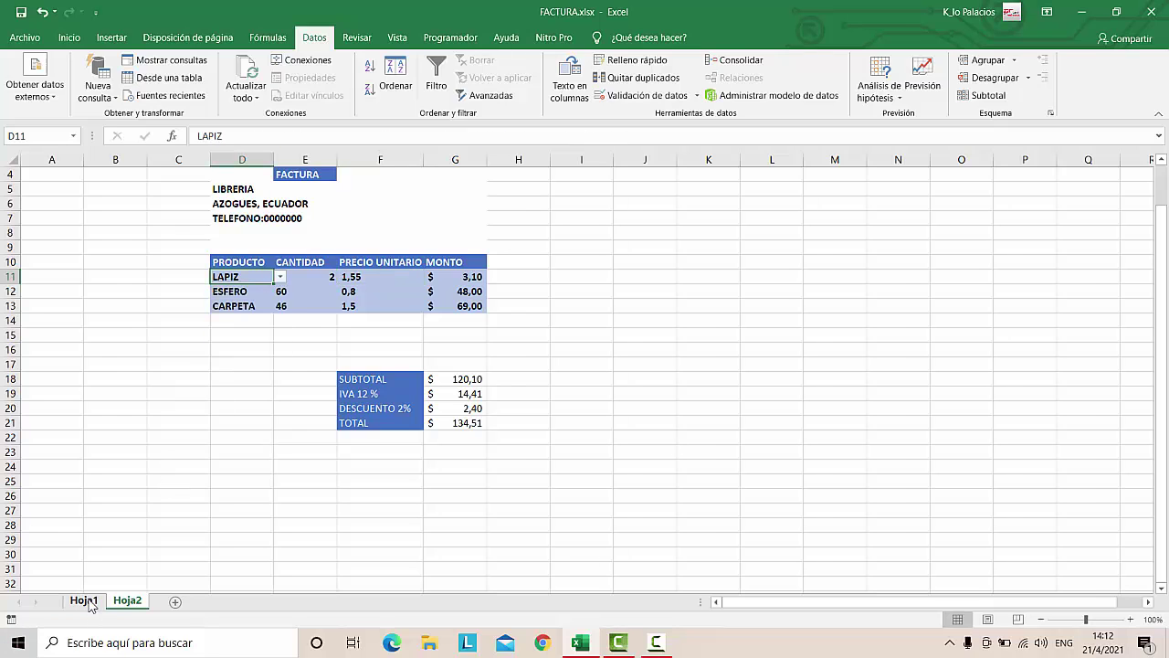
pyautogui.click(89, 606)
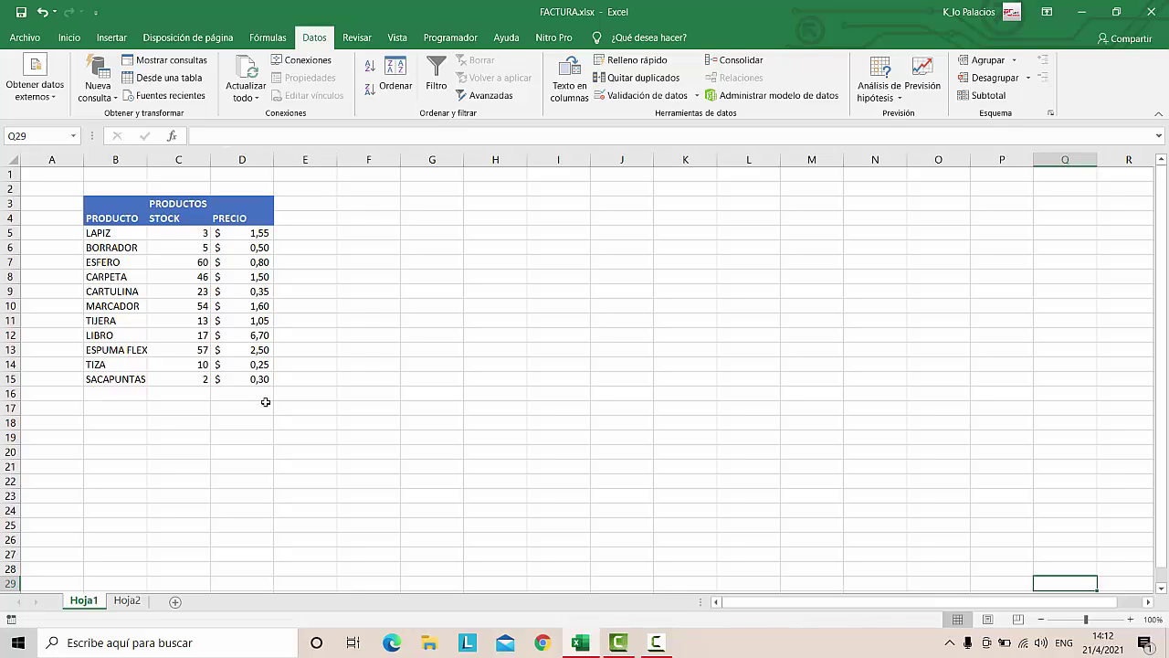
pyautogui.click(181, 234)
pyautogui.click(250, 235)
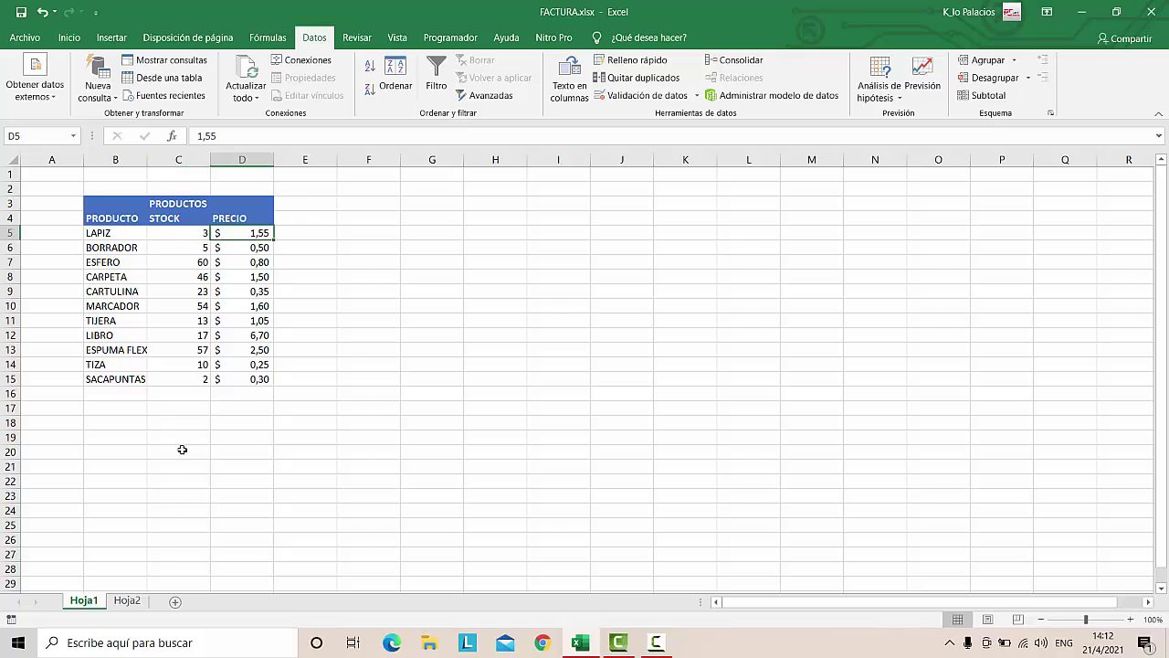
pyautogui.click(124, 601)
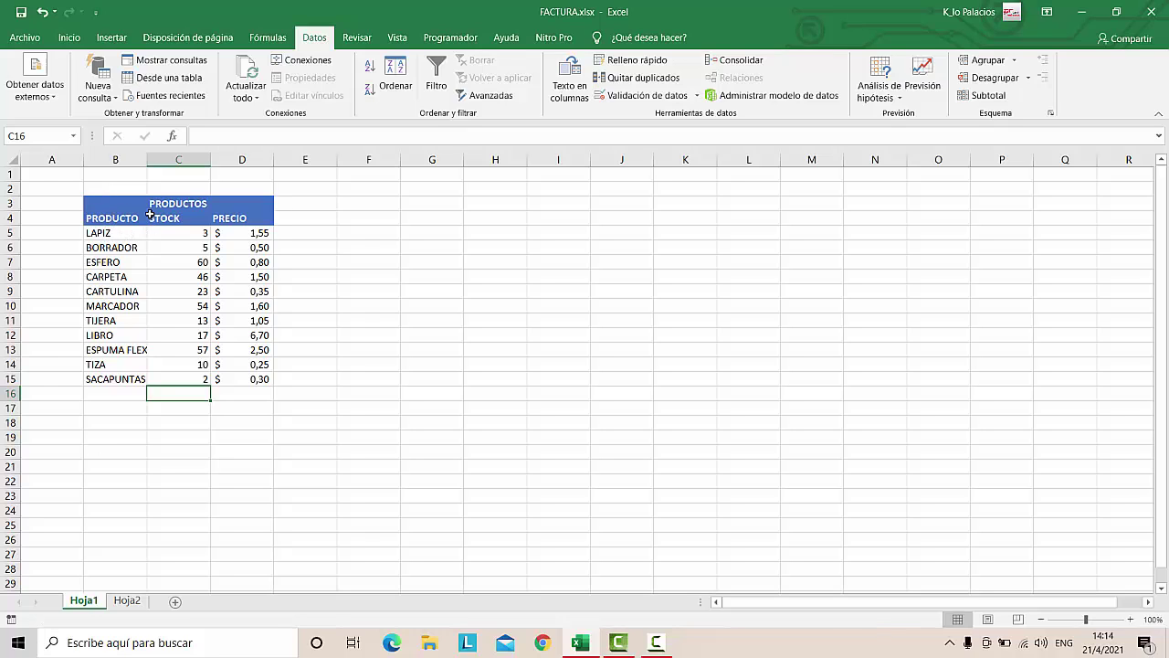
# Validate the STOCK cells C5:C15 to accept only whole numbers between 0 and 100
pyautogui.moveTo(108, 231); pyautogui.dragTo(109, 378)
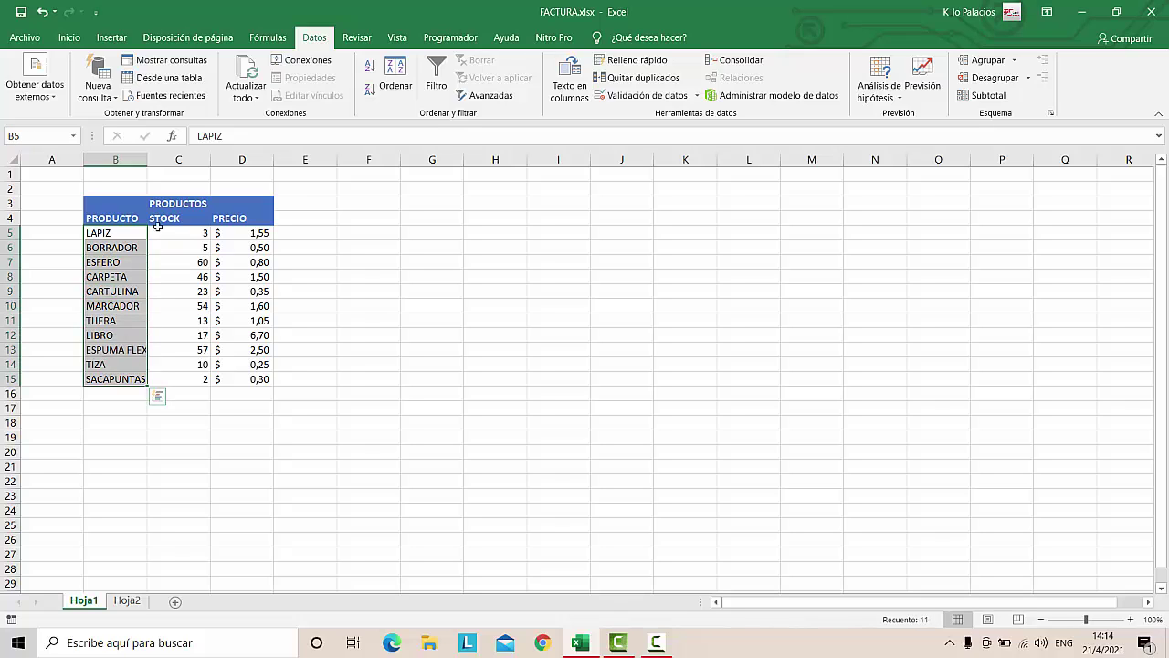
pyautogui.moveTo(165, 229); pyautogui.dragTo(166, 379)
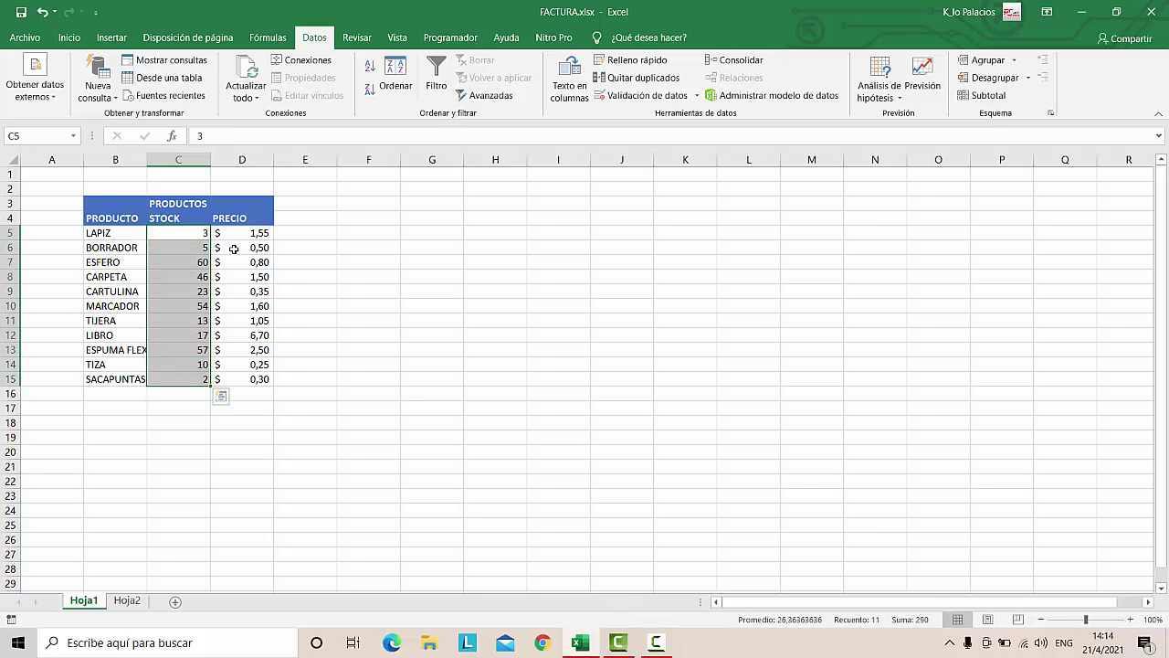
pyautogui.moveTo(233, 232); pyautogui.dragTo(233, 379)
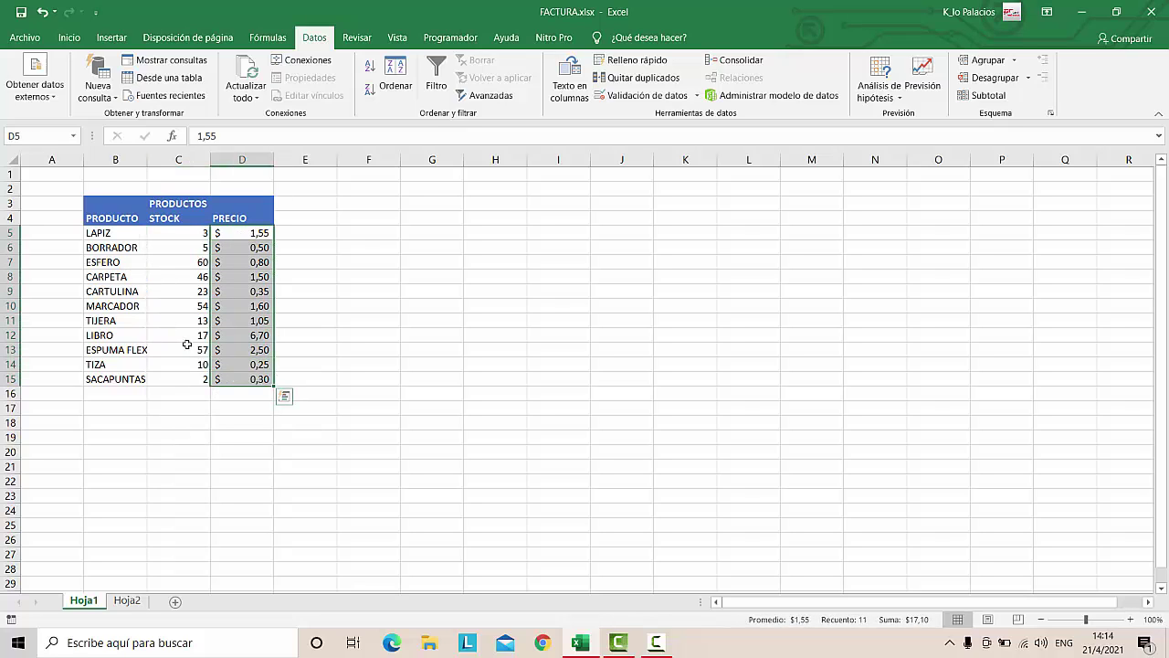
pyautogui.click(206, 248)
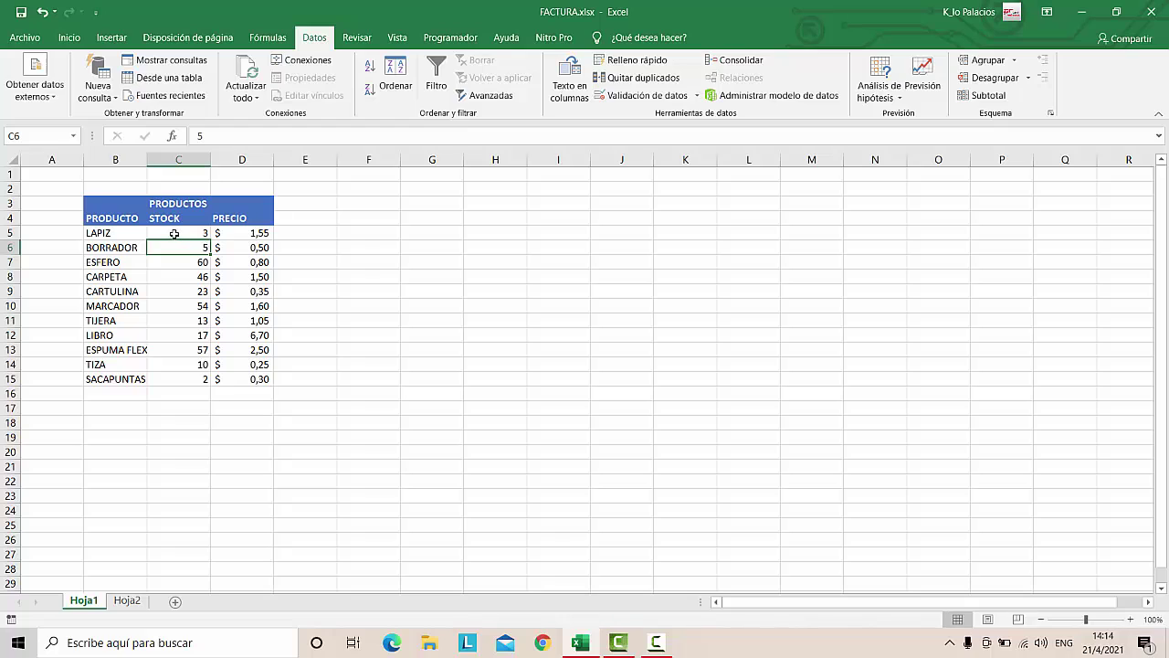
pyautogui.moveTo(179, 231); pyautogui.dragTo(170, 379)
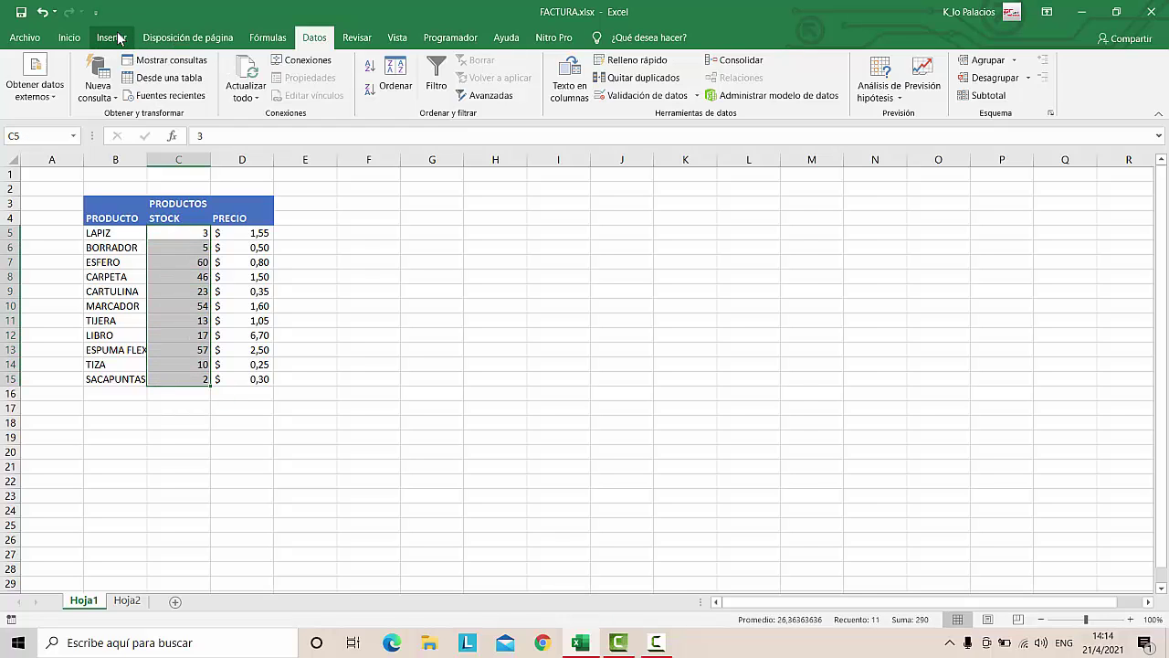
pyautogui.click(626, 101)
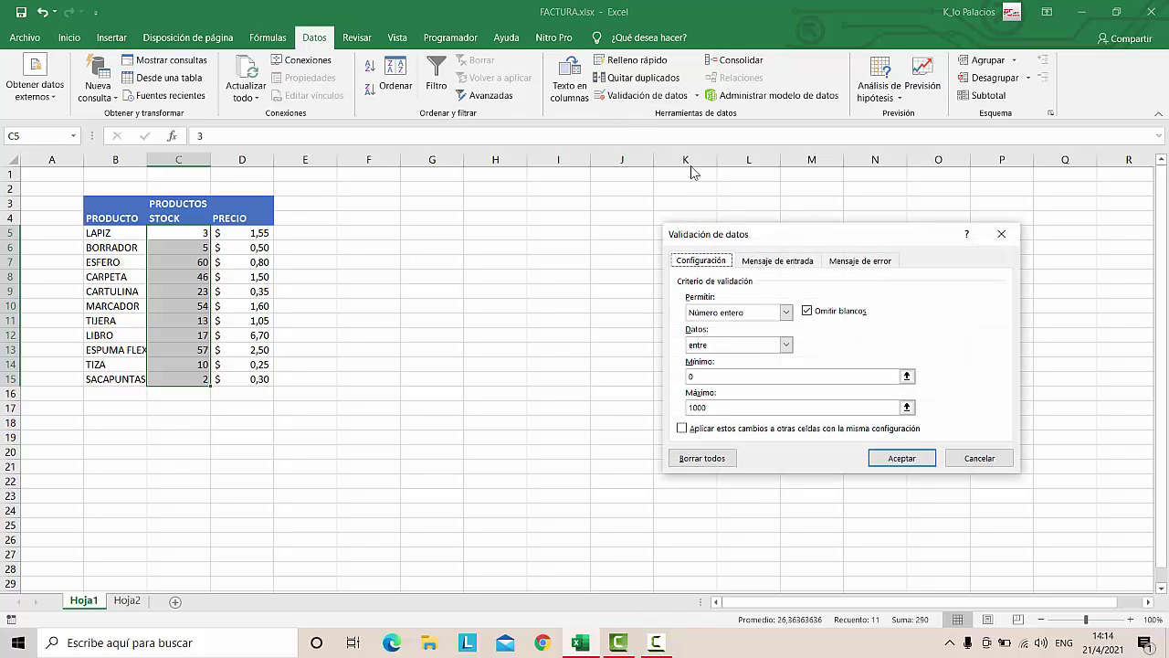
pyautogui.click(783, 314)
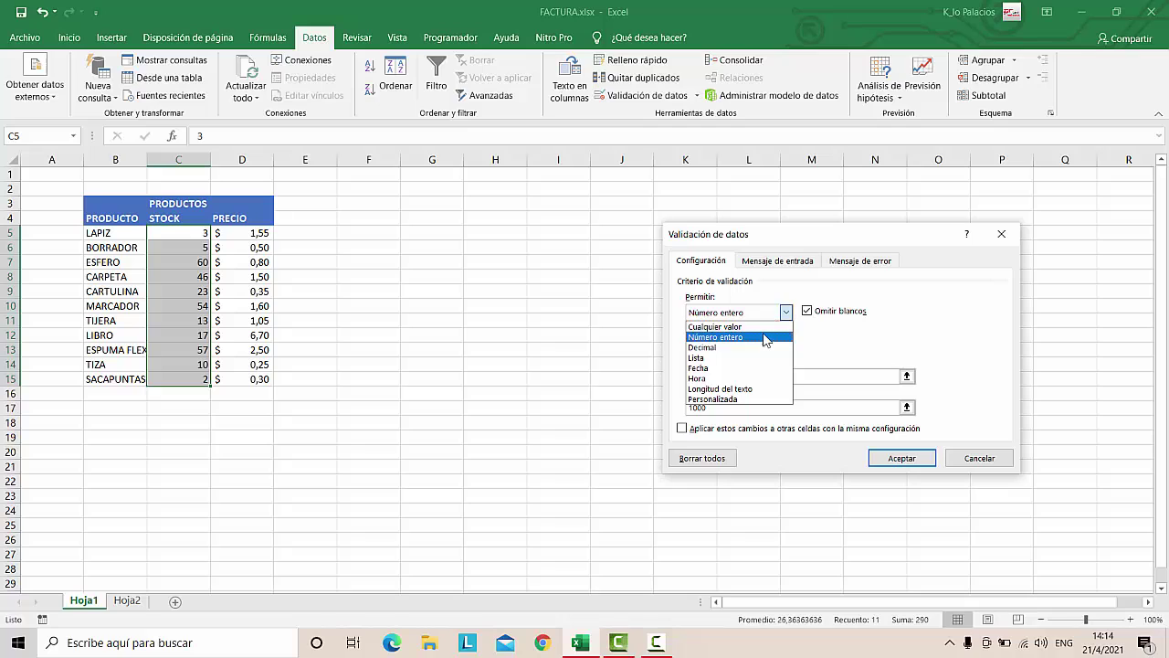
pyautogui.click(782, 315)
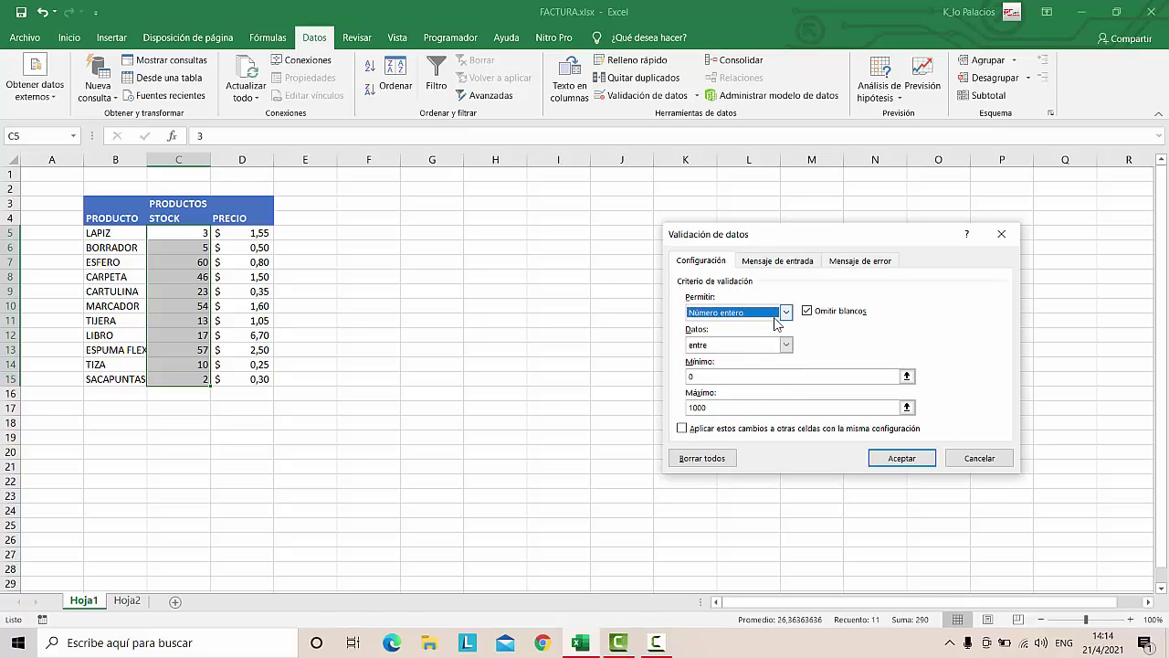
pyautogui.click(701, 407)
pyautogui.moveTo(714, 408); pyautogui.dragTo(685, 404)
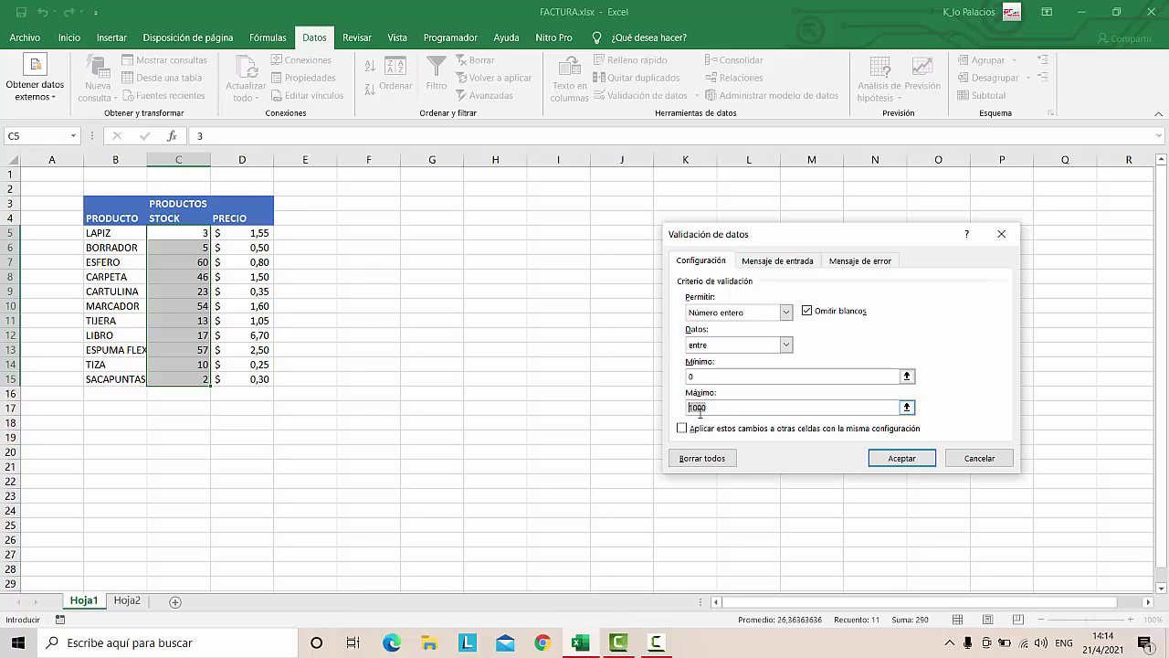
pyautogui.write('10')
pyautogui.click(885, 462)
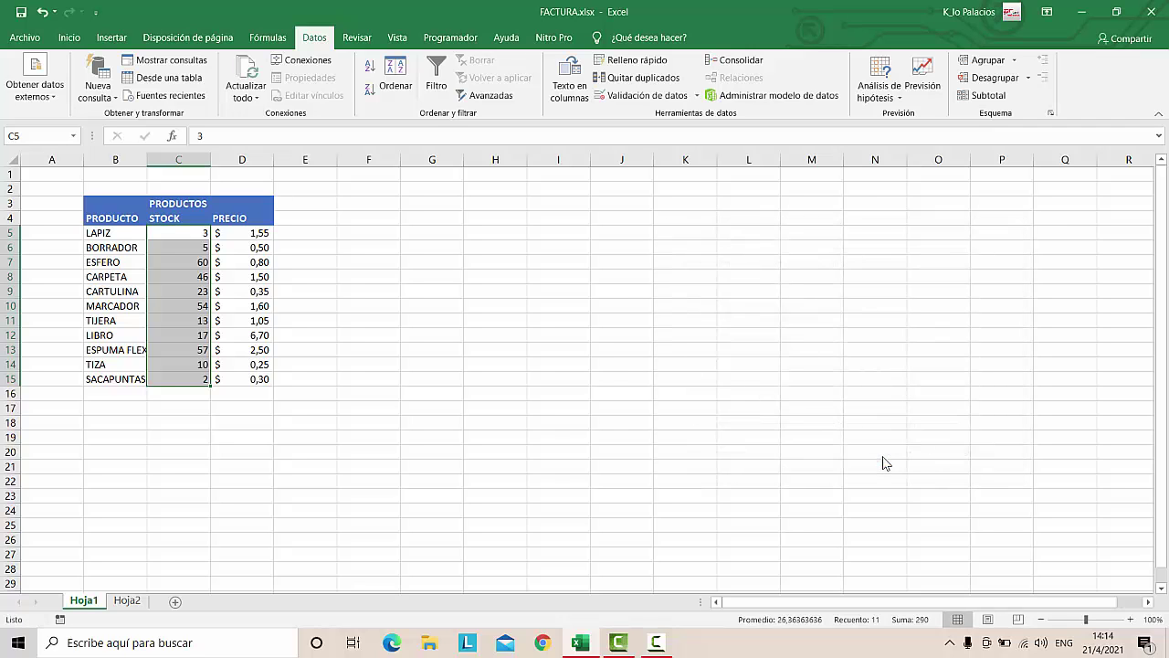
# Try 105 as MARCADOR's stock in C10, cancel the rejection, and enter 99 instead
pyautogui.click(166, 346)
pyautogui.doubleClick(174, 307)
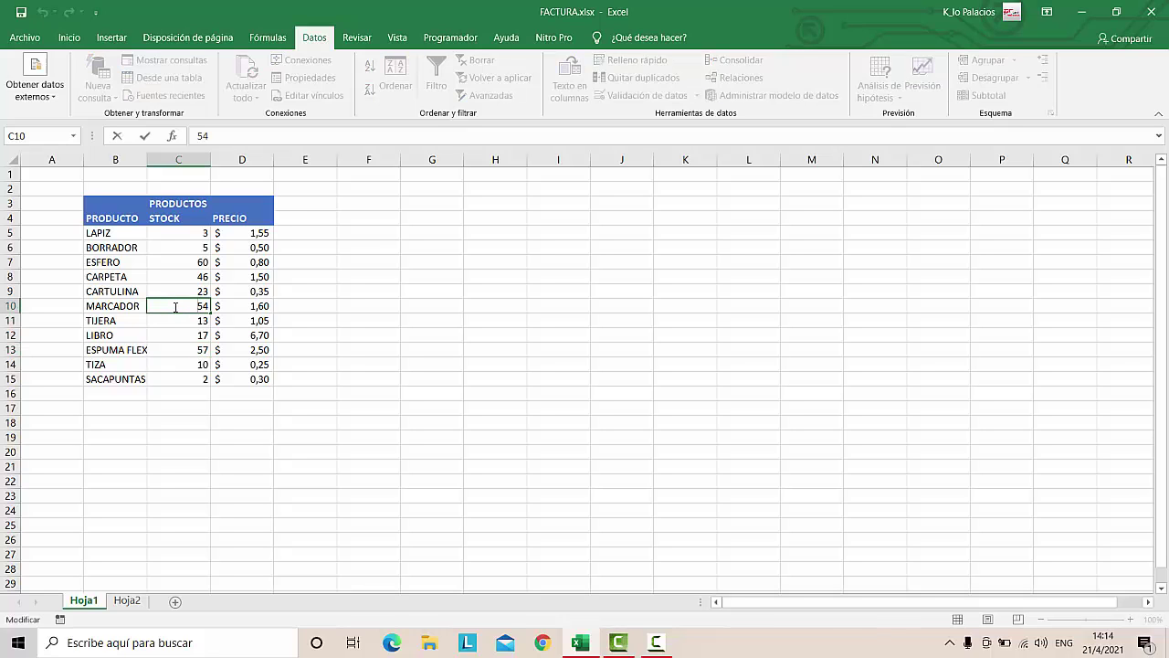
pyautogui.press('BackSpace')
pyautogui.press('Return')
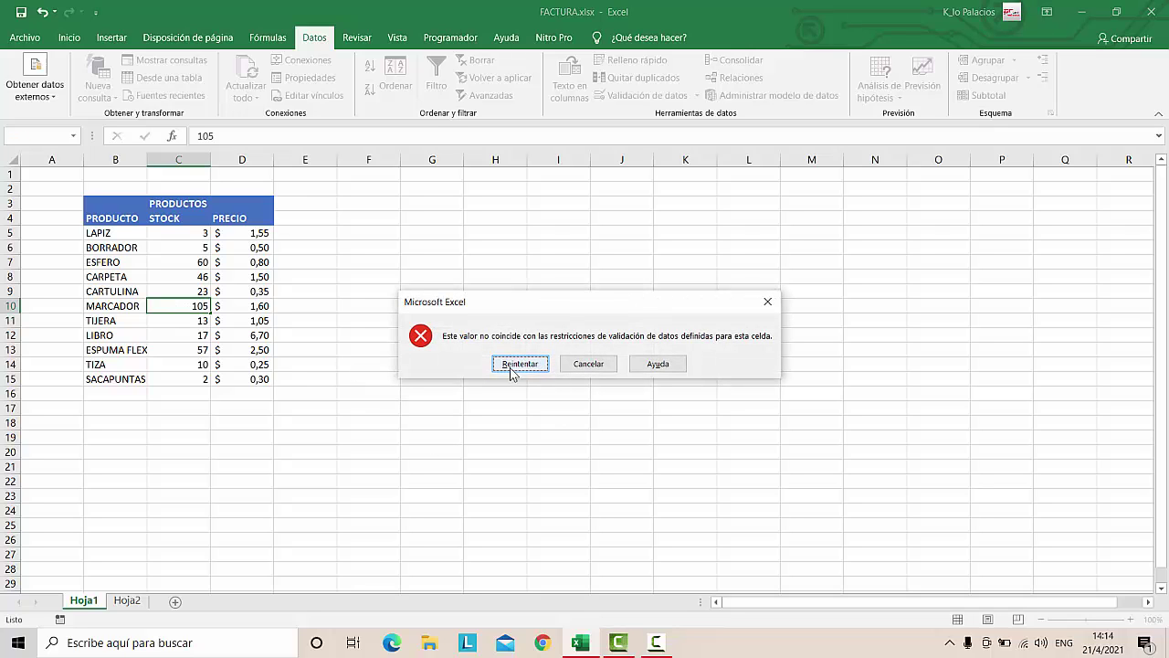
pyautogui.click(577, 365)
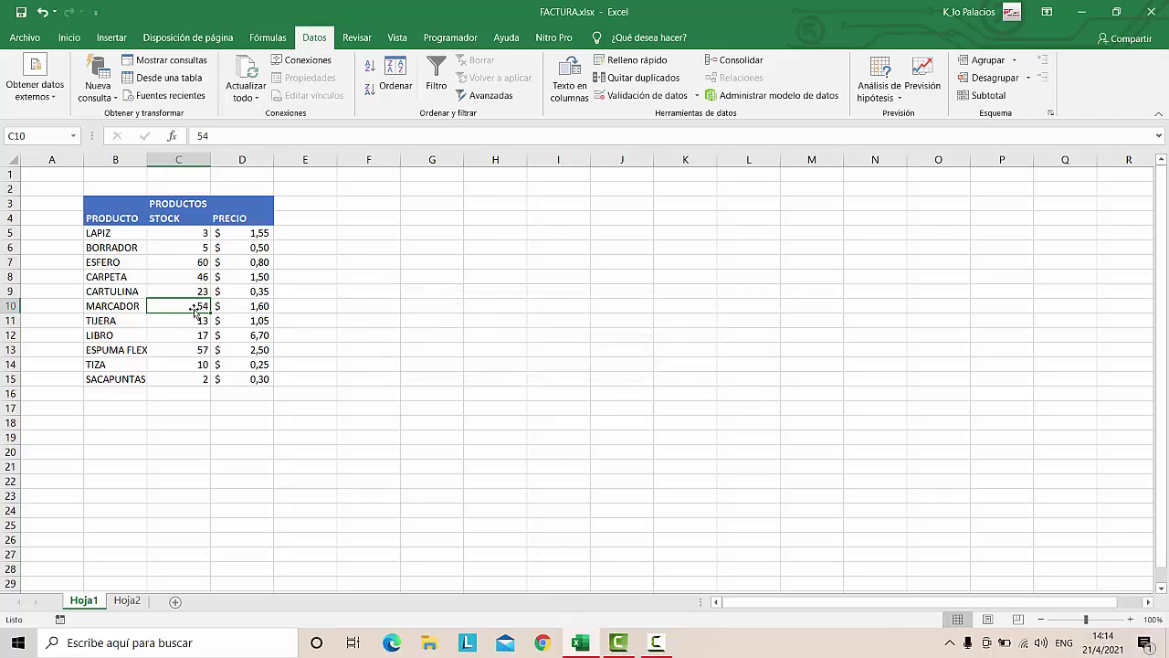
pyautogui.write('99')
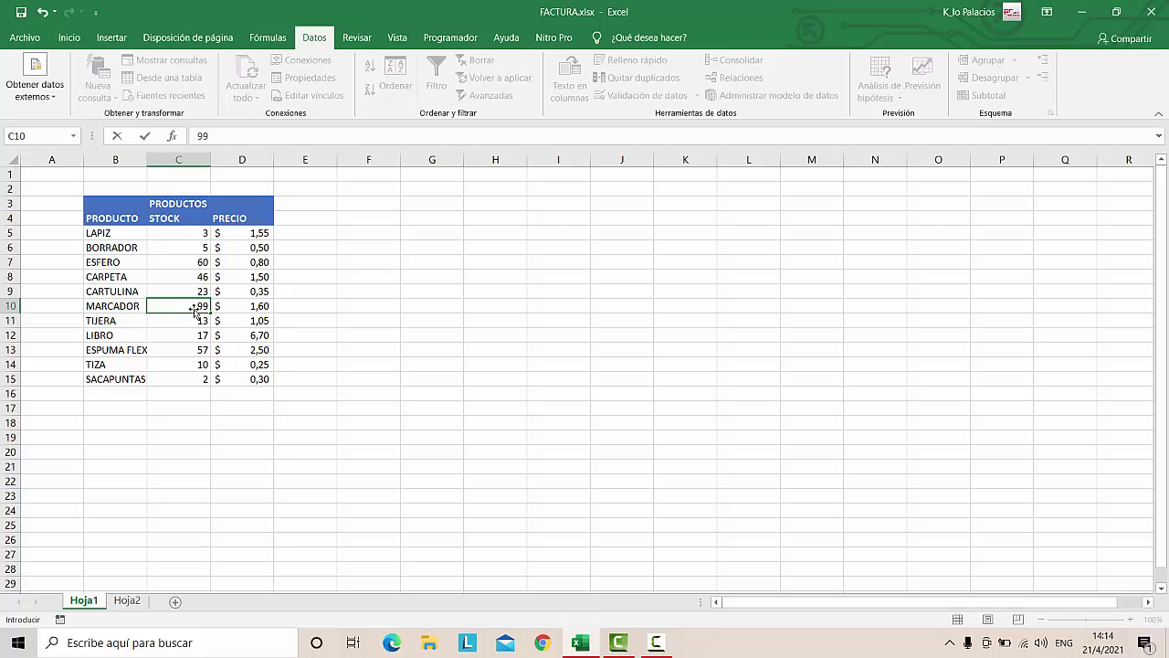
pyautogui.press('Return')
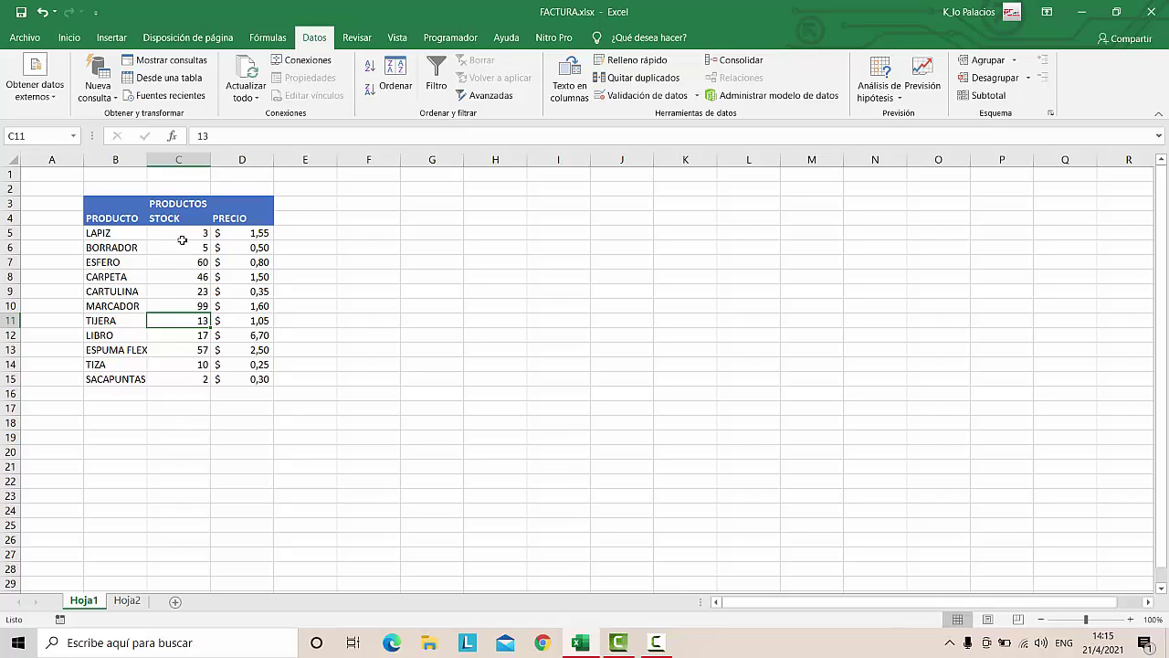
# Give prices D5:D15 the $ Español (Ecuador) accounting format after briefly trying euros
pyautogui.click(229, 234)
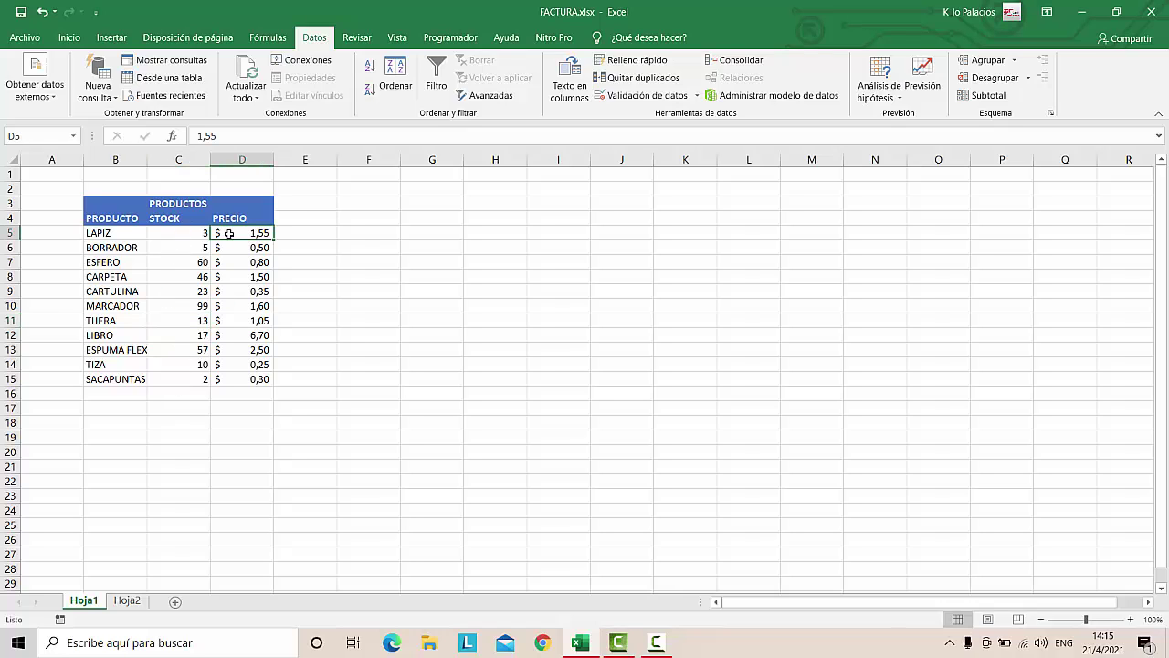
pyautogui.moveTo(235, 233); pyautogui.dragTo(235, 378)
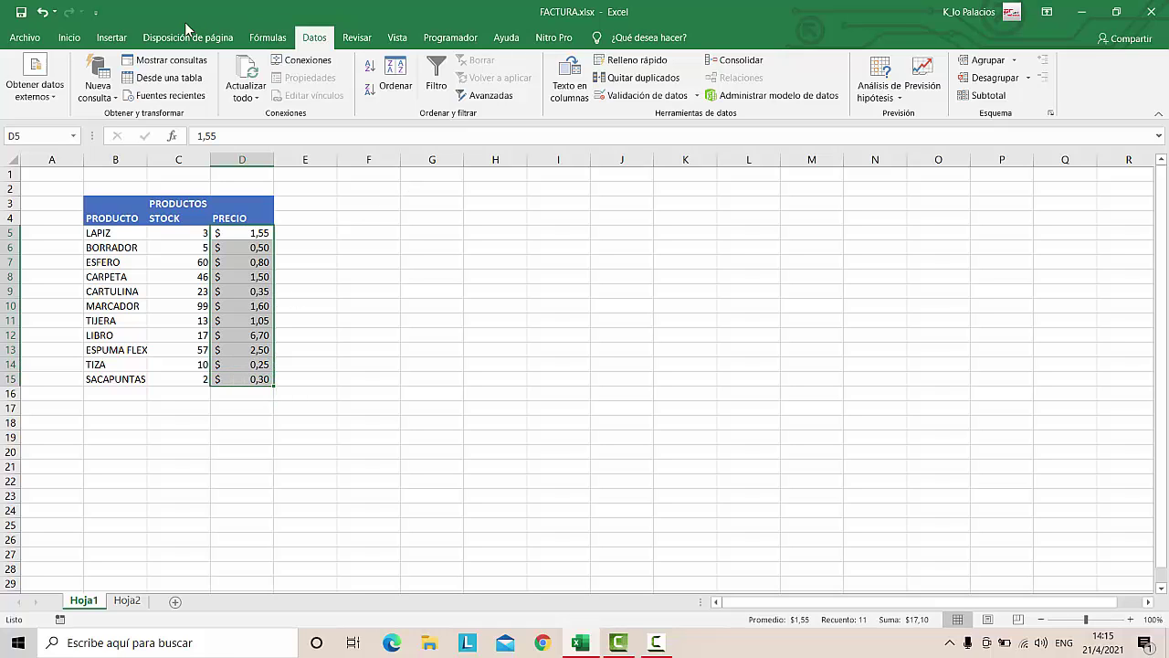
pyautogui.click(71, 38)
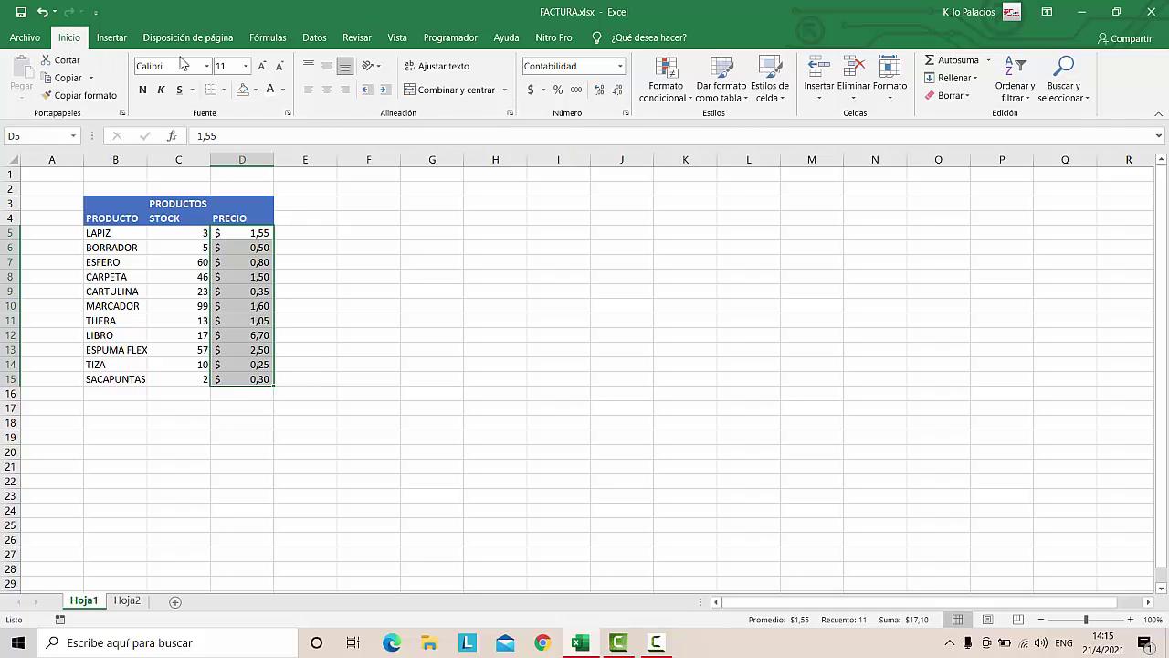
pyautogui.click(544, 89)
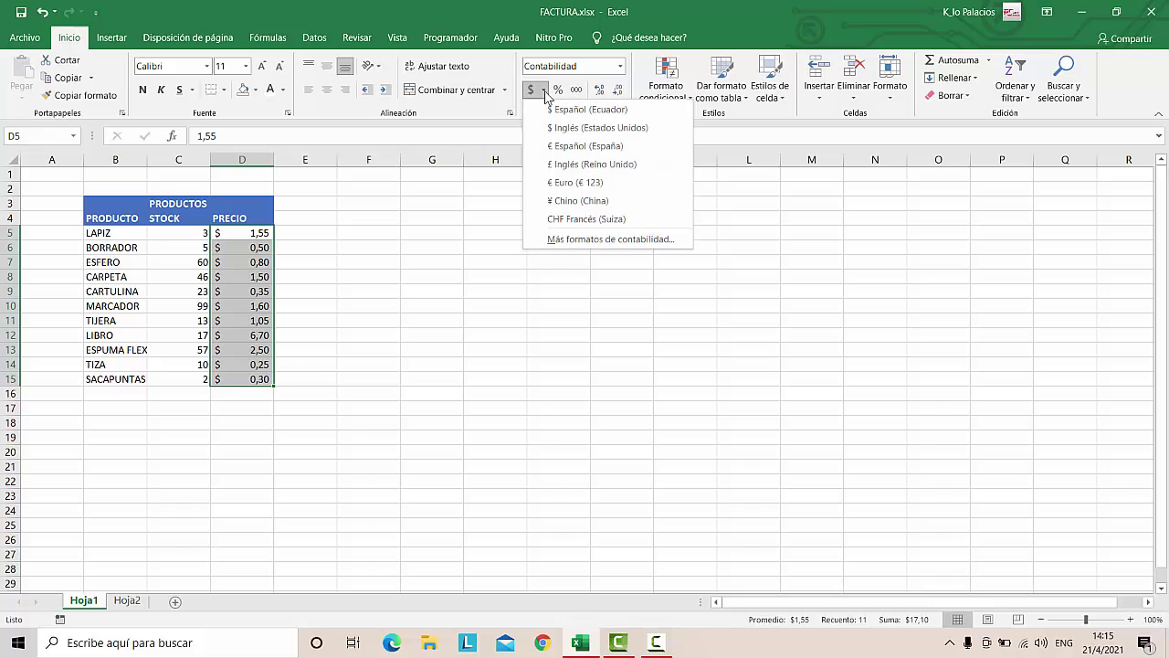
pyautogui.click(574, 182)
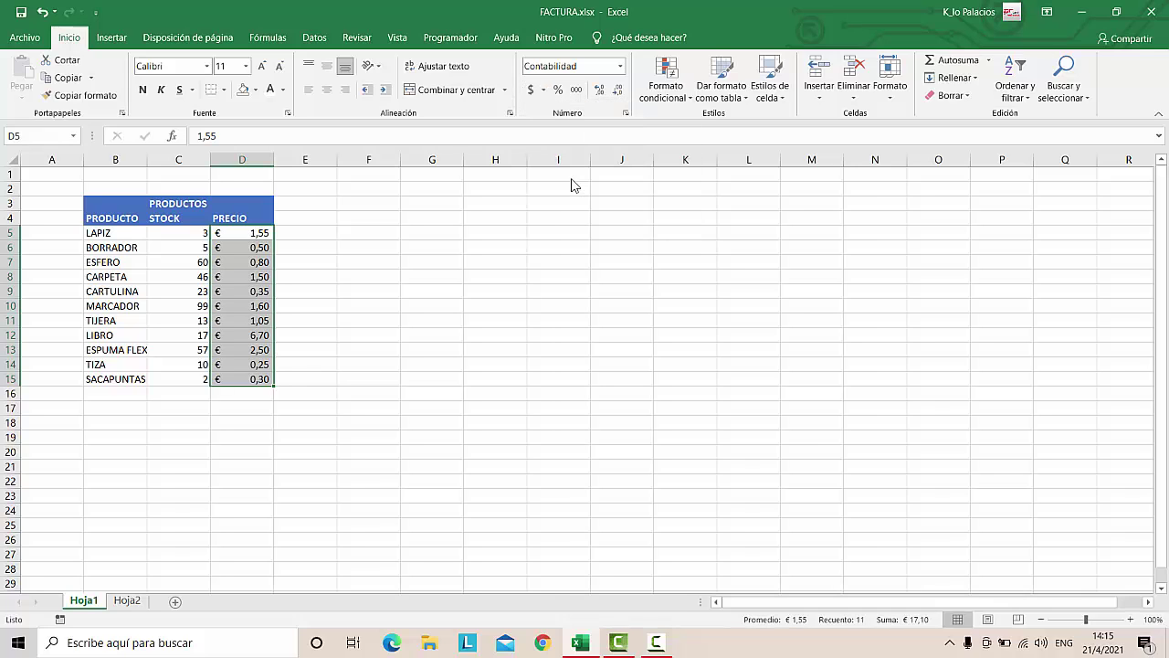
pyautogui.click(543, 90)
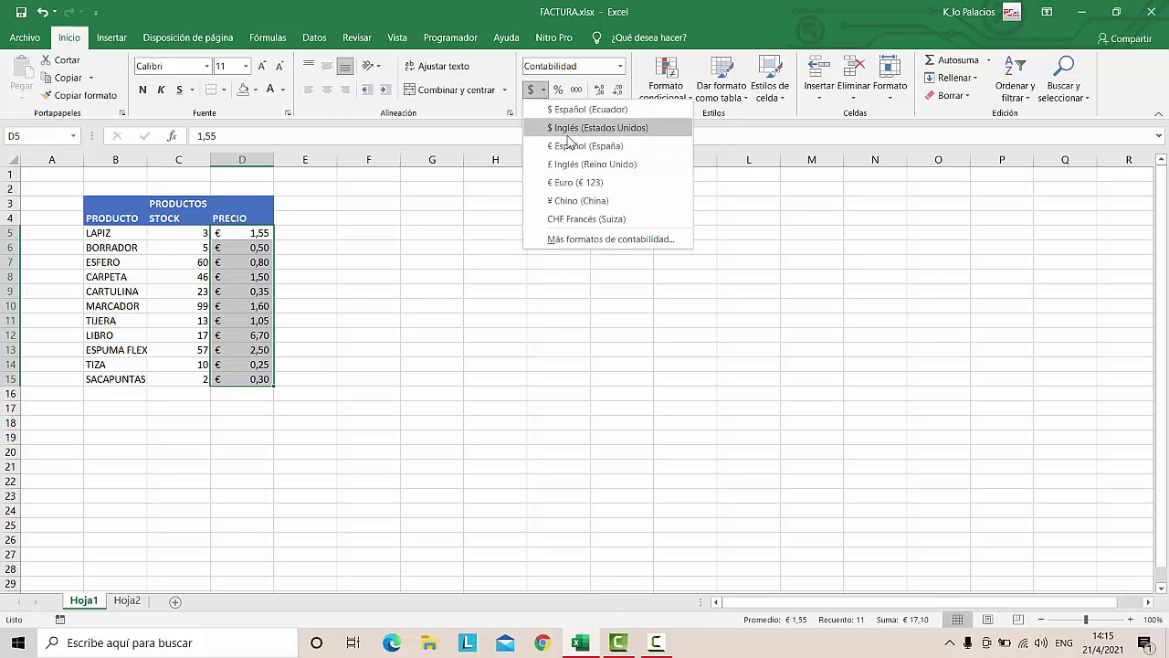
pyautogui.click(568, 110)
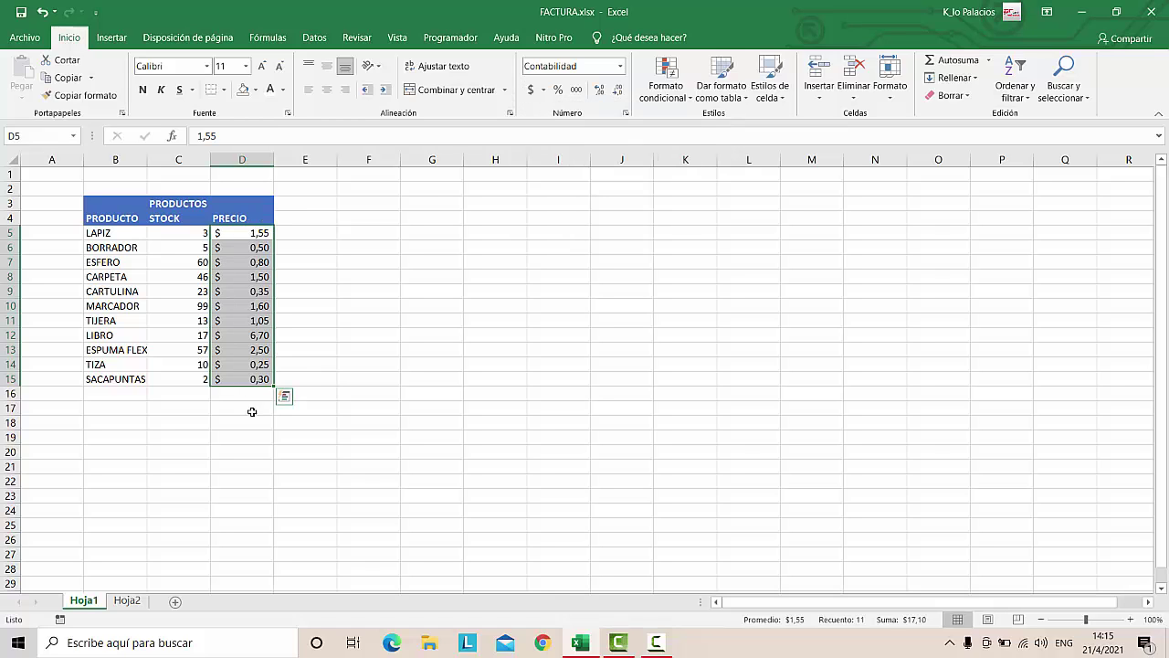
pyautogui.click(294, 273)
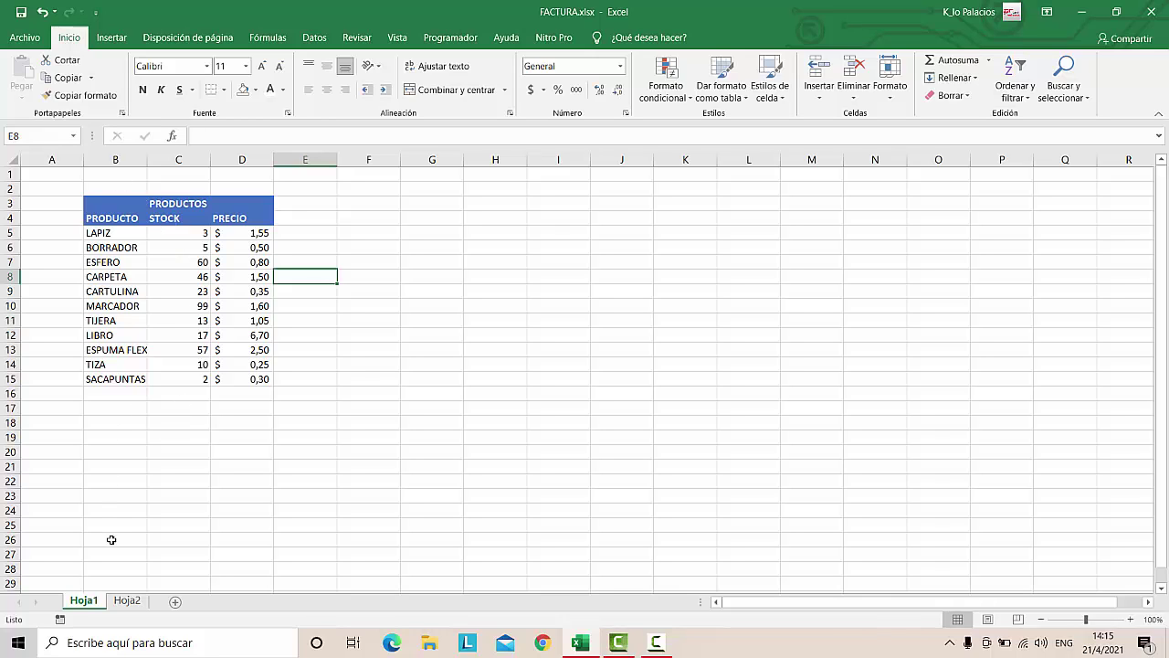
# On Hoja2, switch D11 from LAPIZ to BORRADOR and verify F11's unit price formula
pyautogui.click(128, 602)
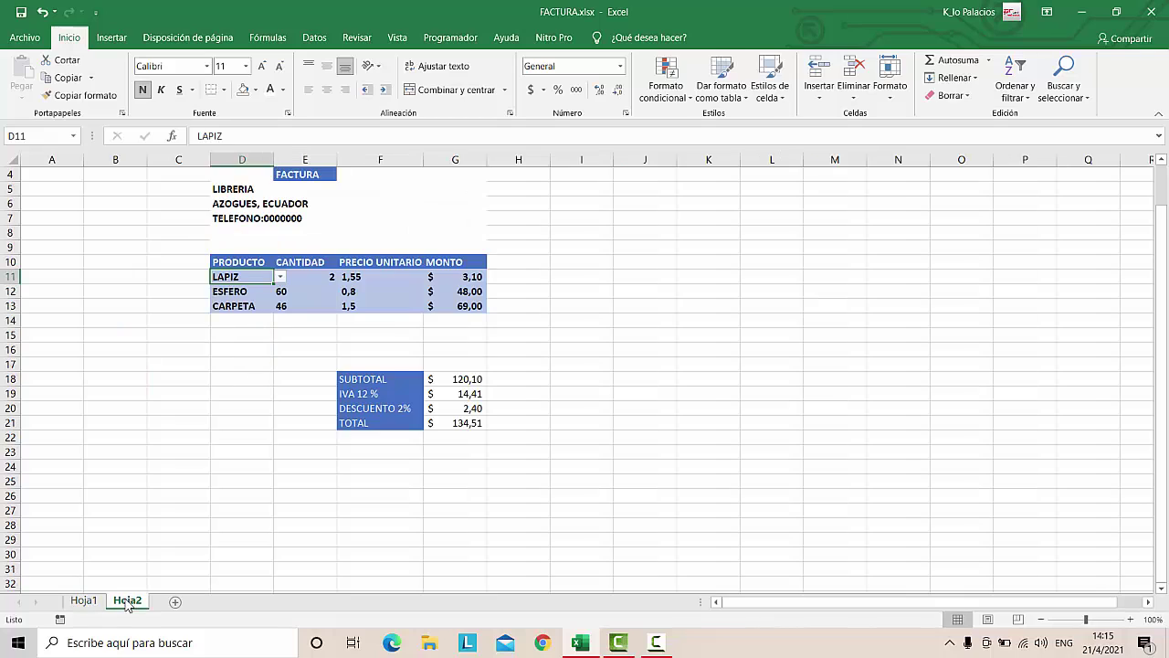
pyautogui.click(234, 349)
pyautogui.click(454, 262)
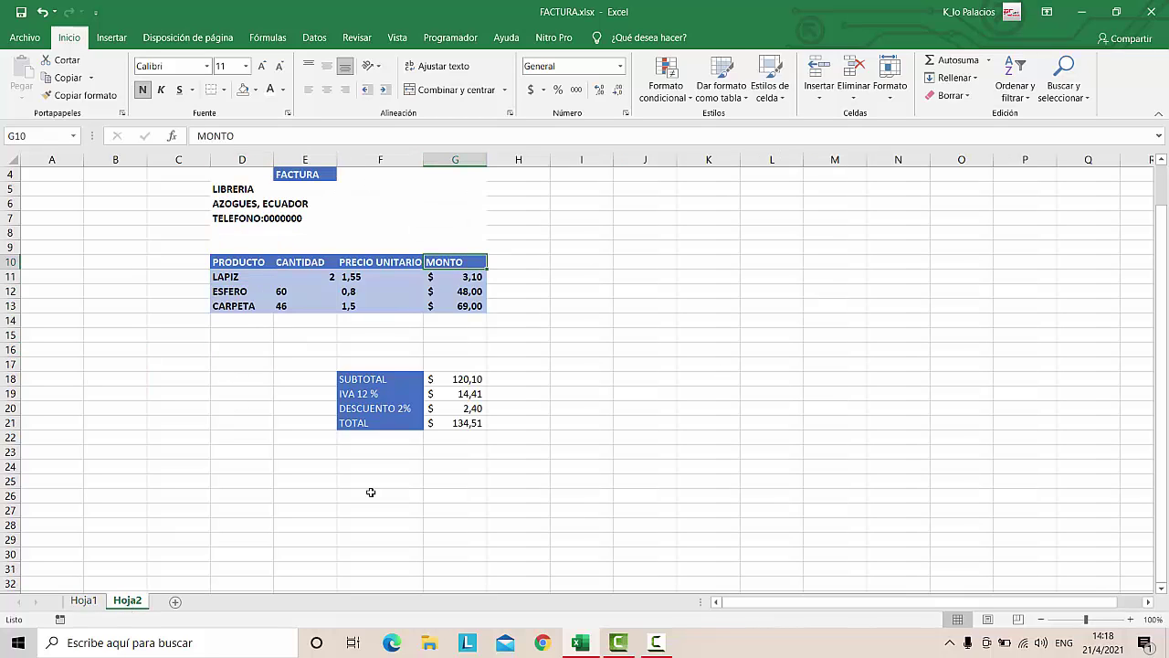
pyautogui.click(267, 279)
pyautogui.click(280, 276)
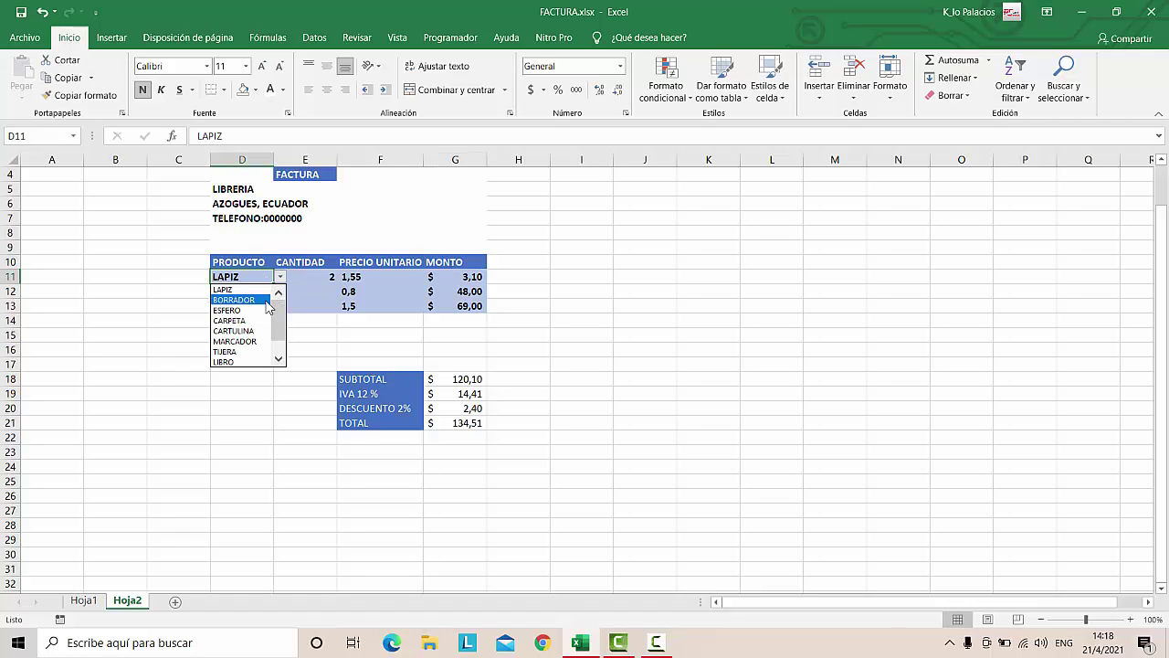
pyautogui.click(269, 301)
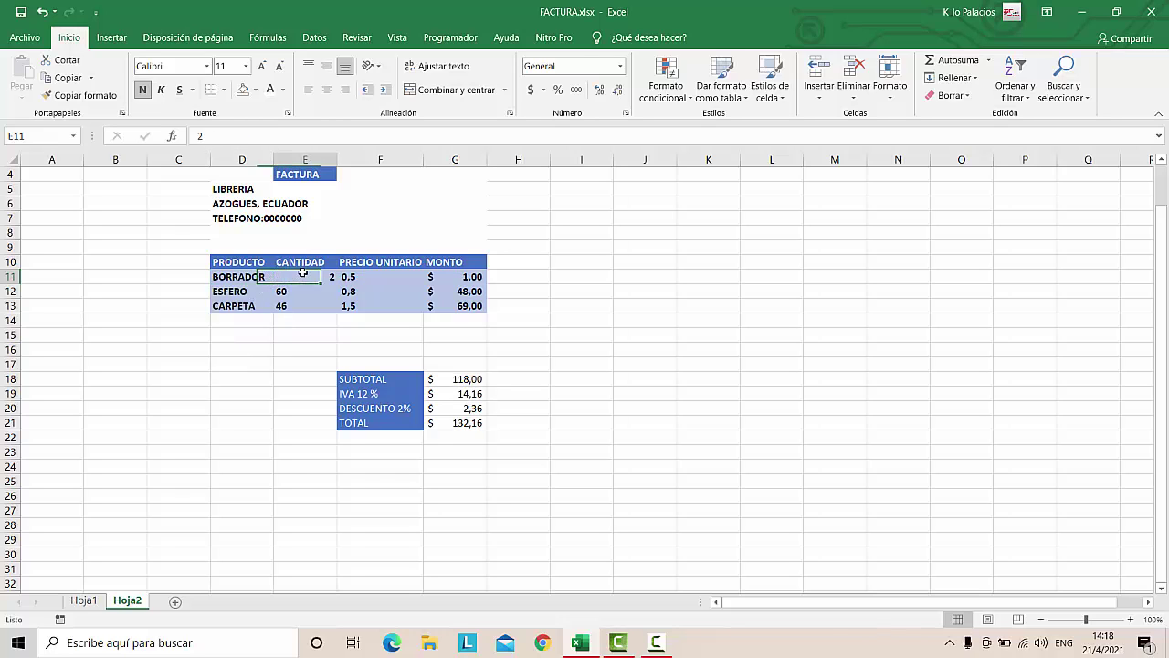
pyautogui.click(375, 271)
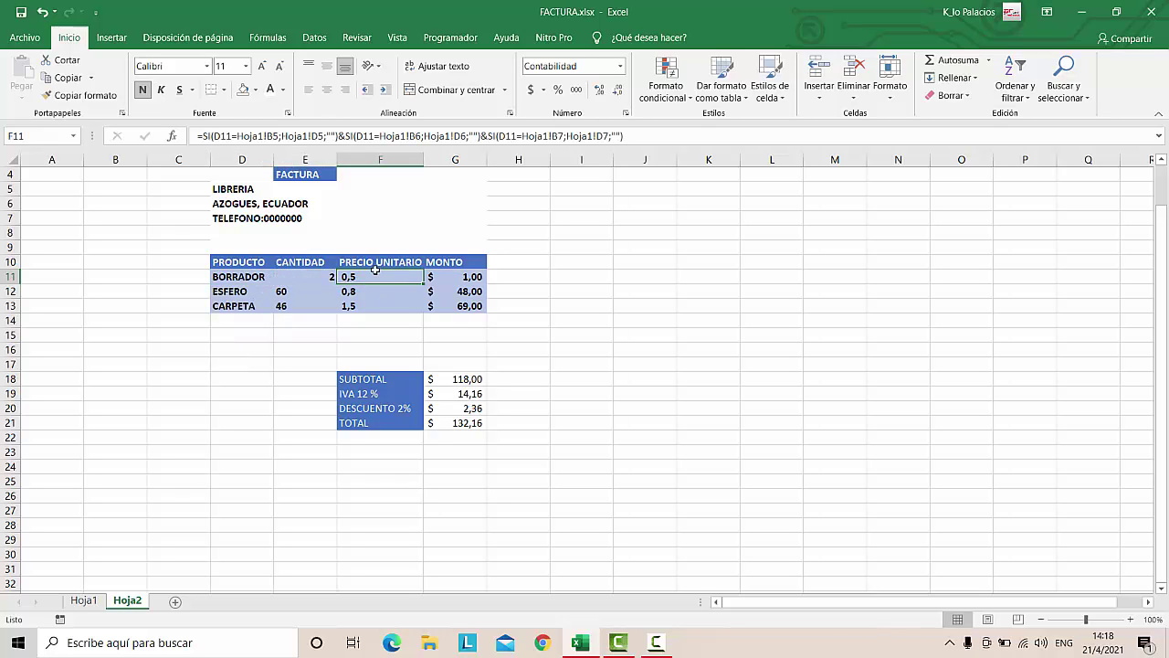
pyautogui.click(219, 276)
pyautogui.click(100, 600)
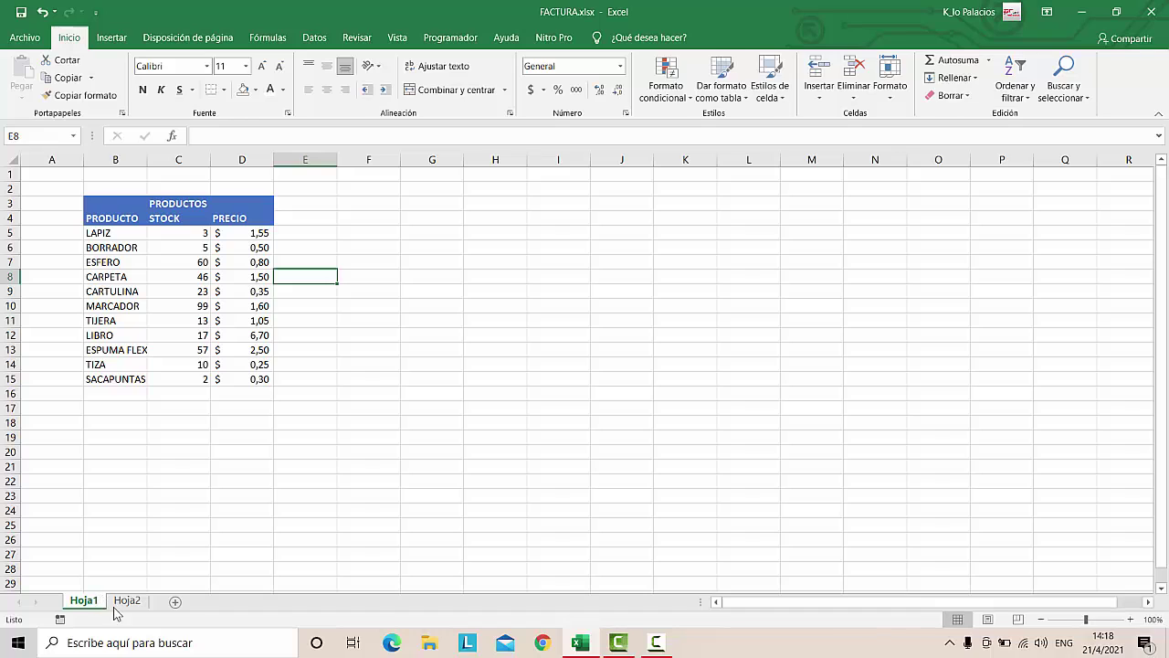
pyautogui.click(127, 601)
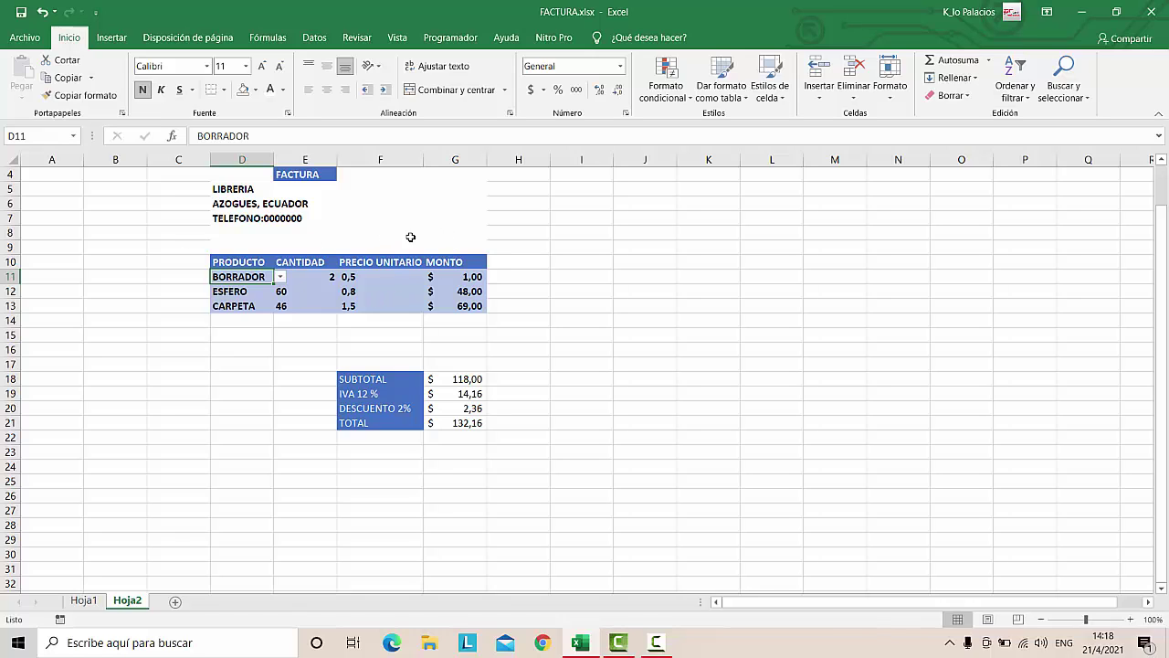
pyautogui.click(249, 262)
pyautogui.click(302, 263)
pyautogui.click(355, 262)
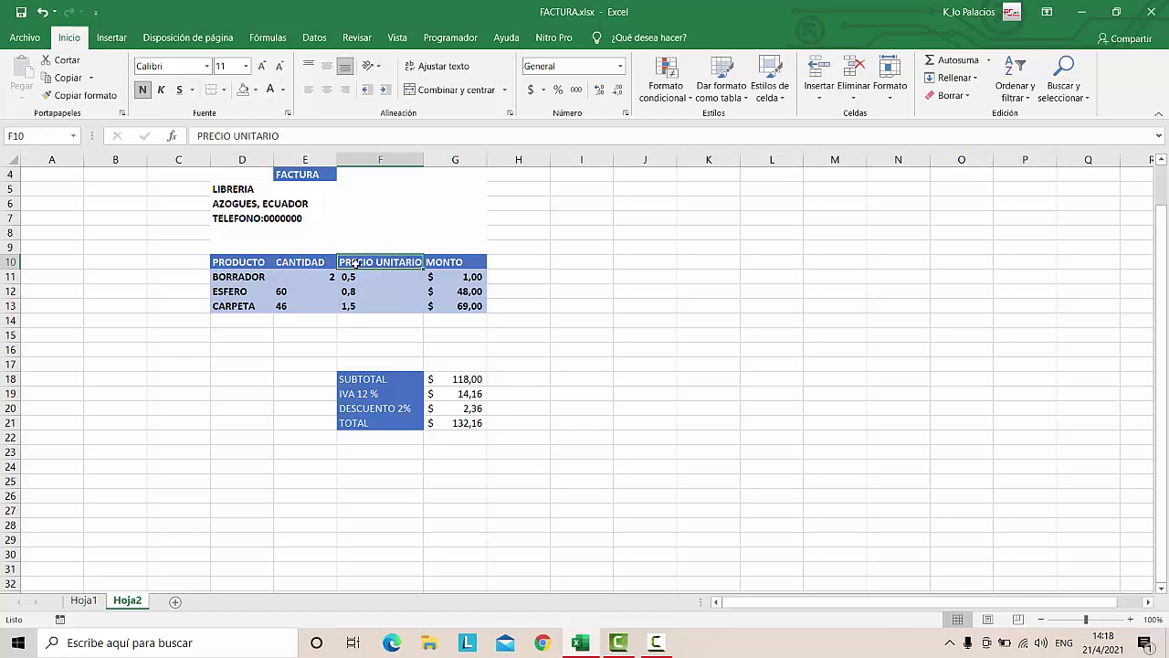
pyautogui.click(446, 262)
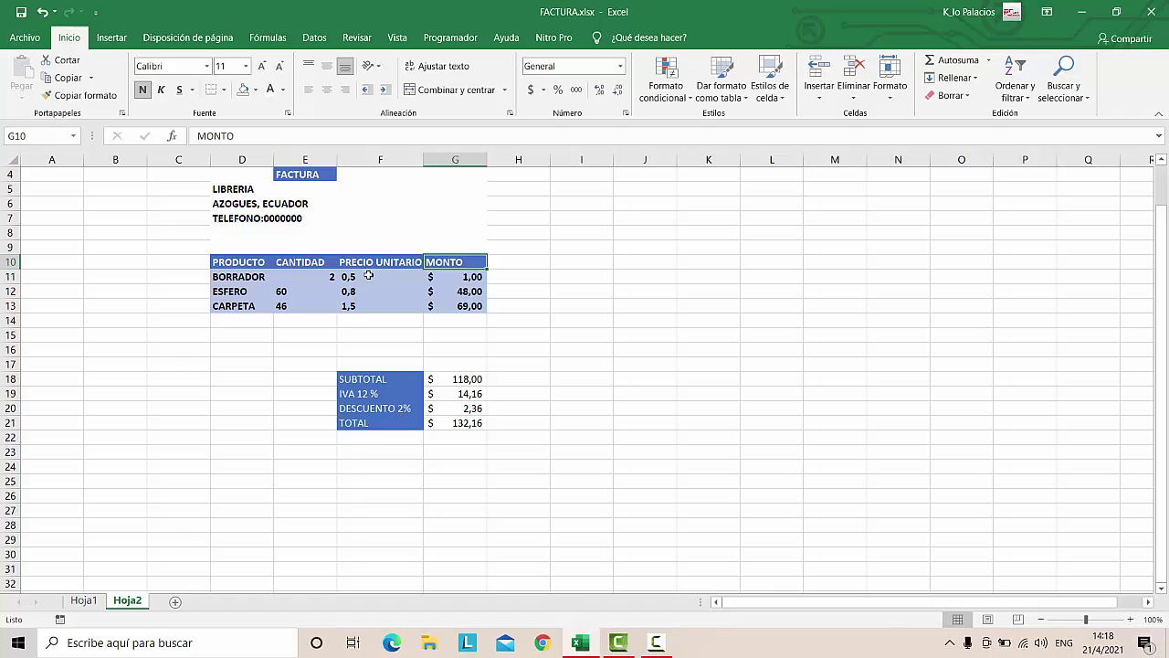
pyautogui.click(370, 276)
pyautogui.click(295, 278)
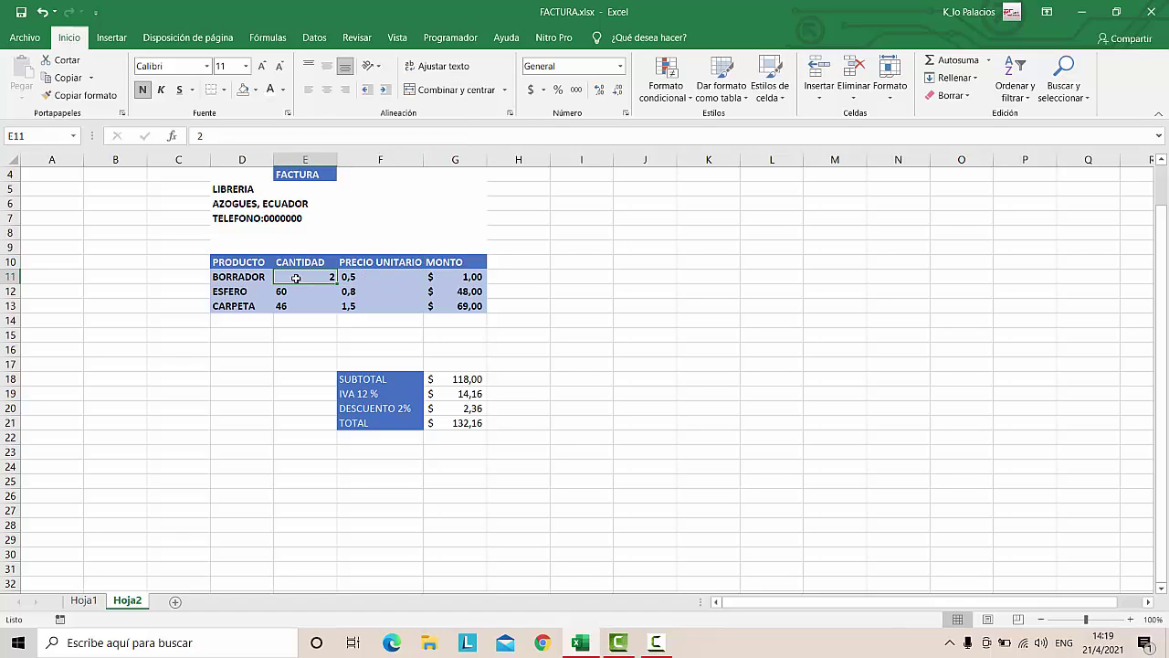
pyautogui.click(236, 279)
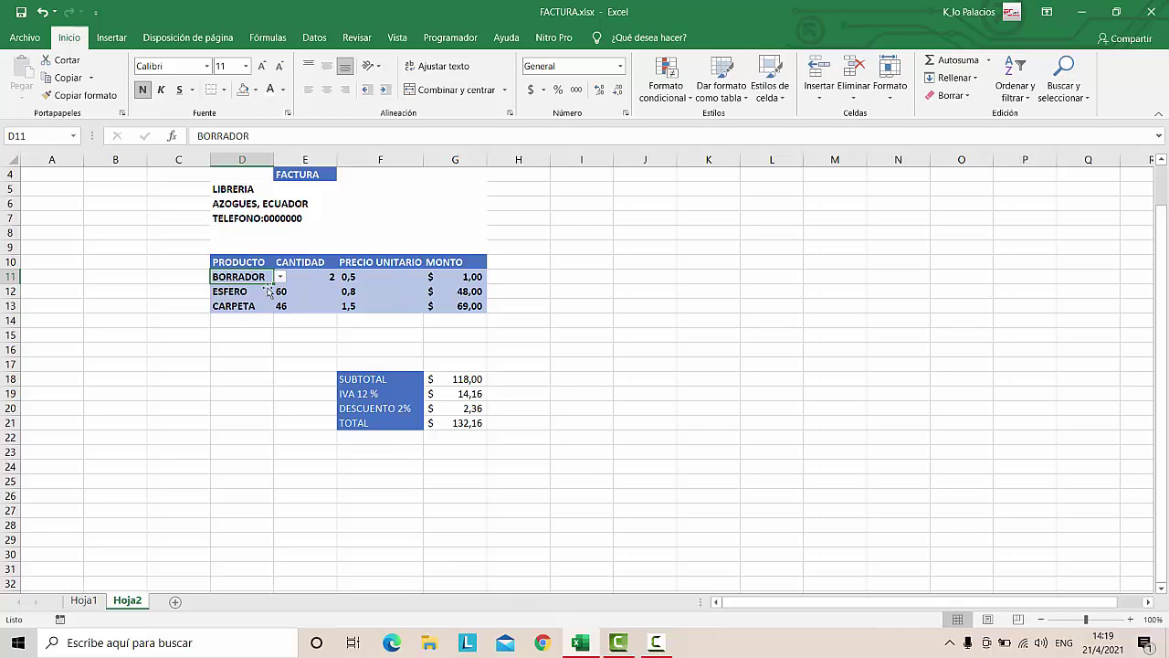
pyautogui.moveTo(408, 309); pyautogui.dragTo(249, 276)
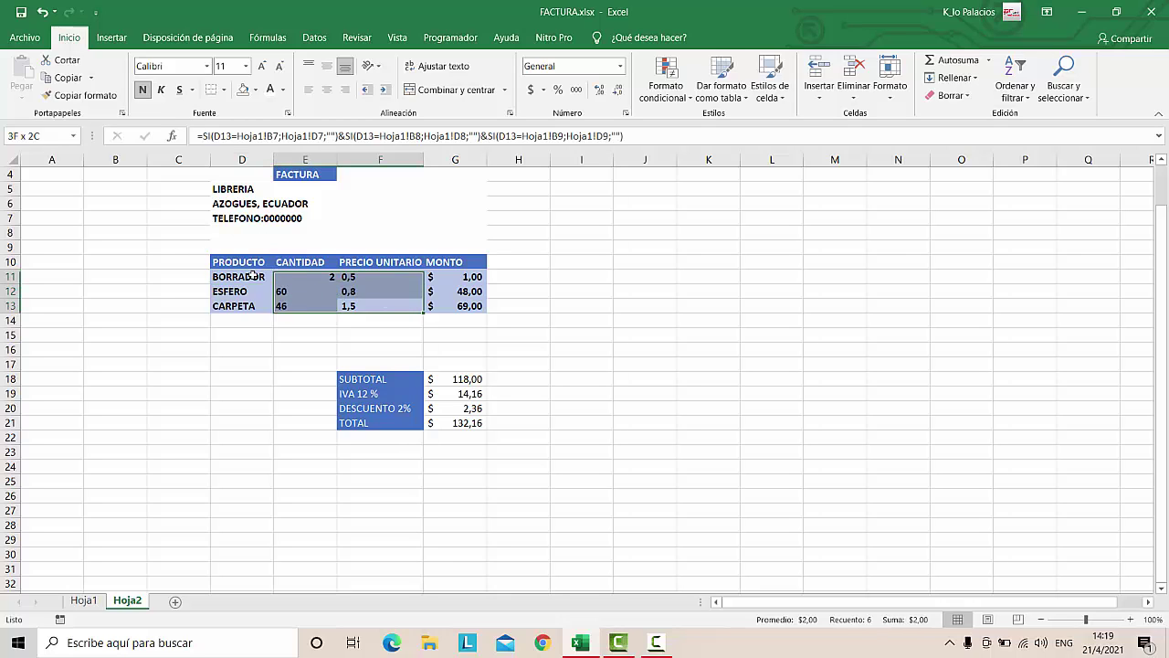
pyautogui.click(235, 321)
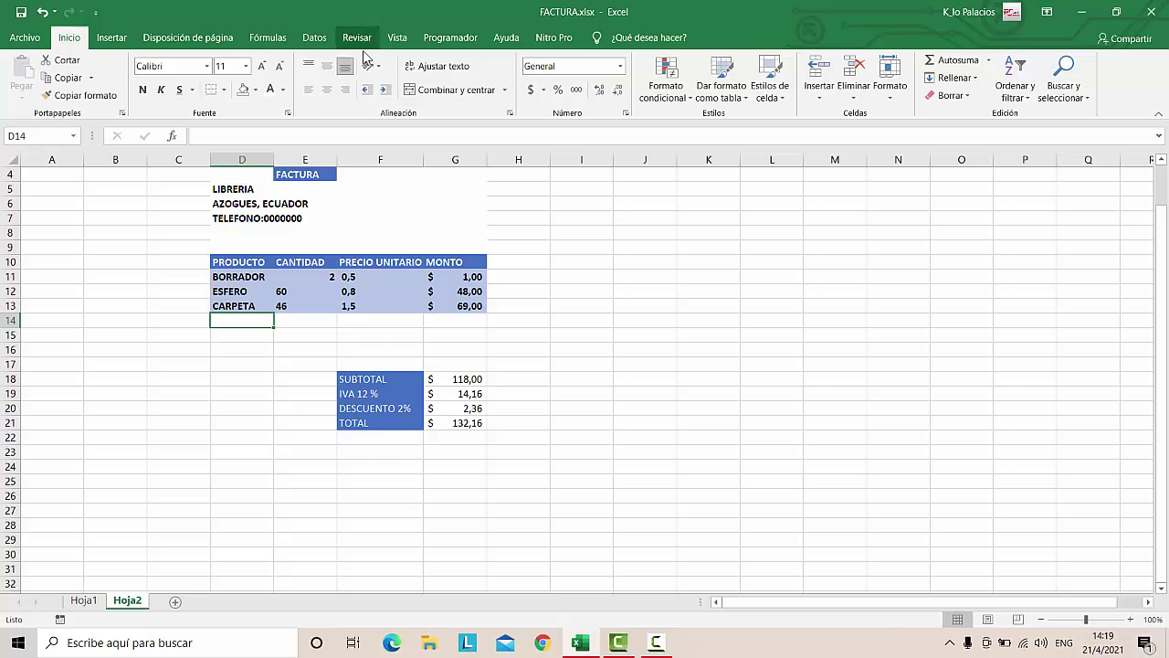
# Add a Lista validation to D14 with source =Hoja1!$B$5:$B$15
pyautogui.click(314, 38)
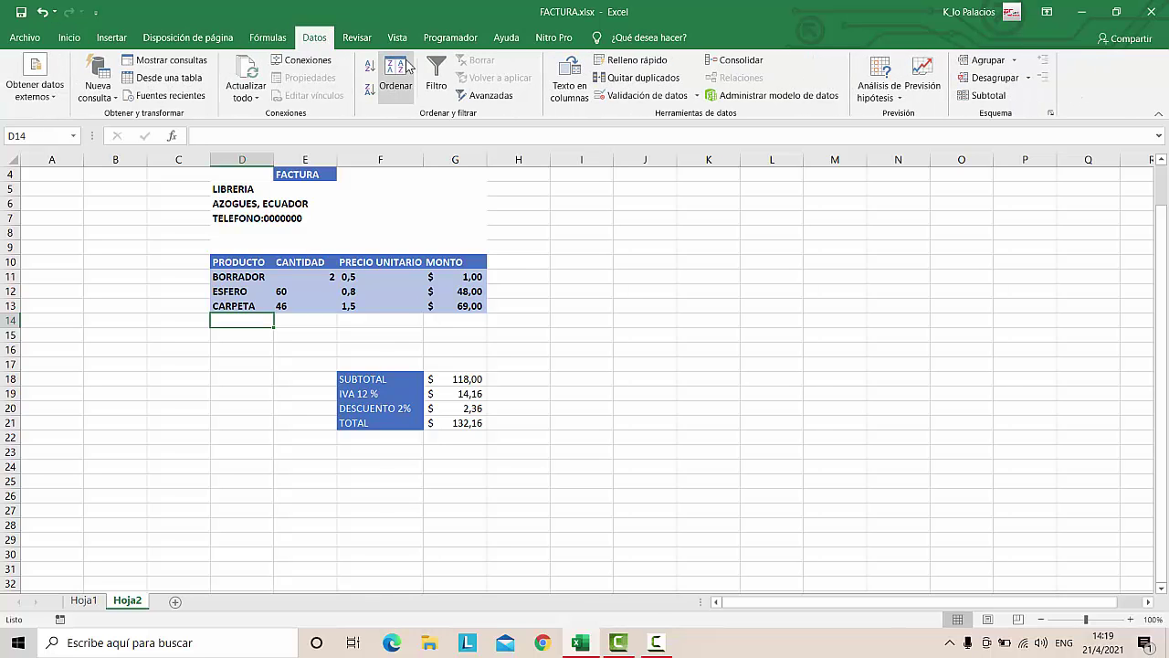
pyautogui.click(639, 95)
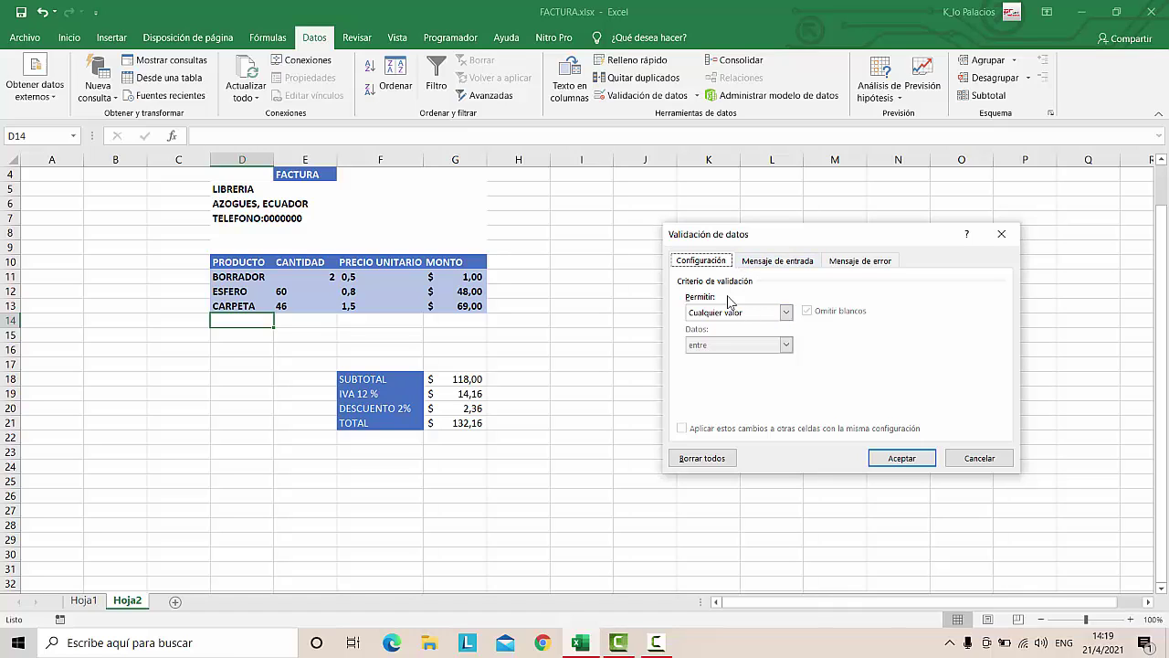
pyautogui.click(774, 312)
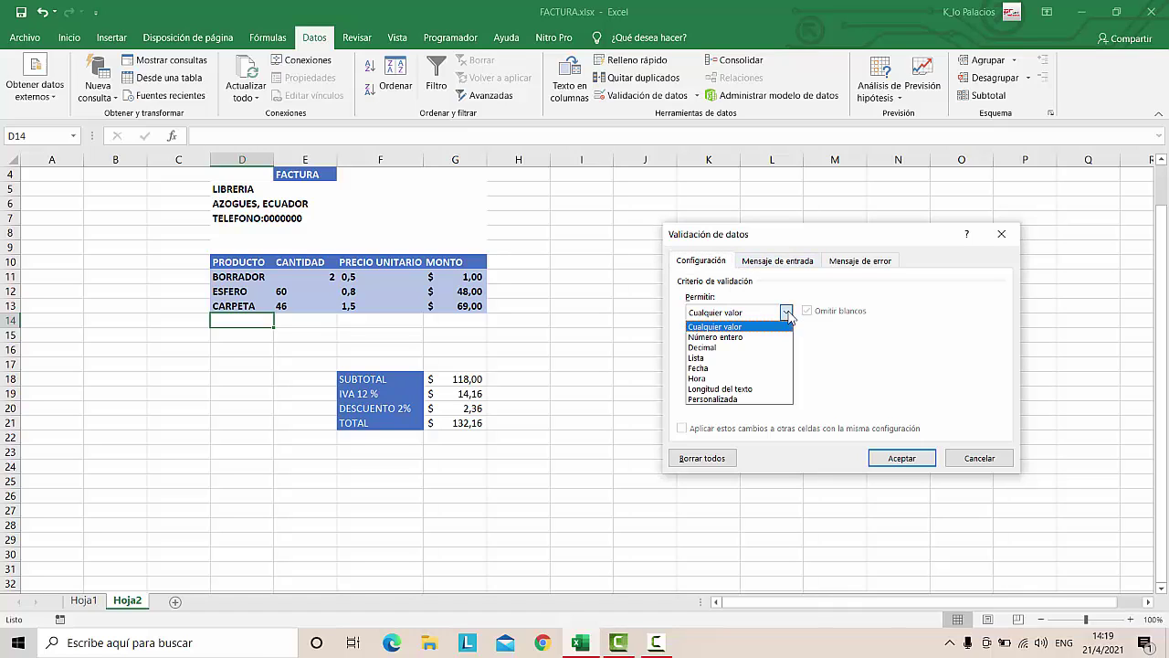
pyautogui.click(728, 358)
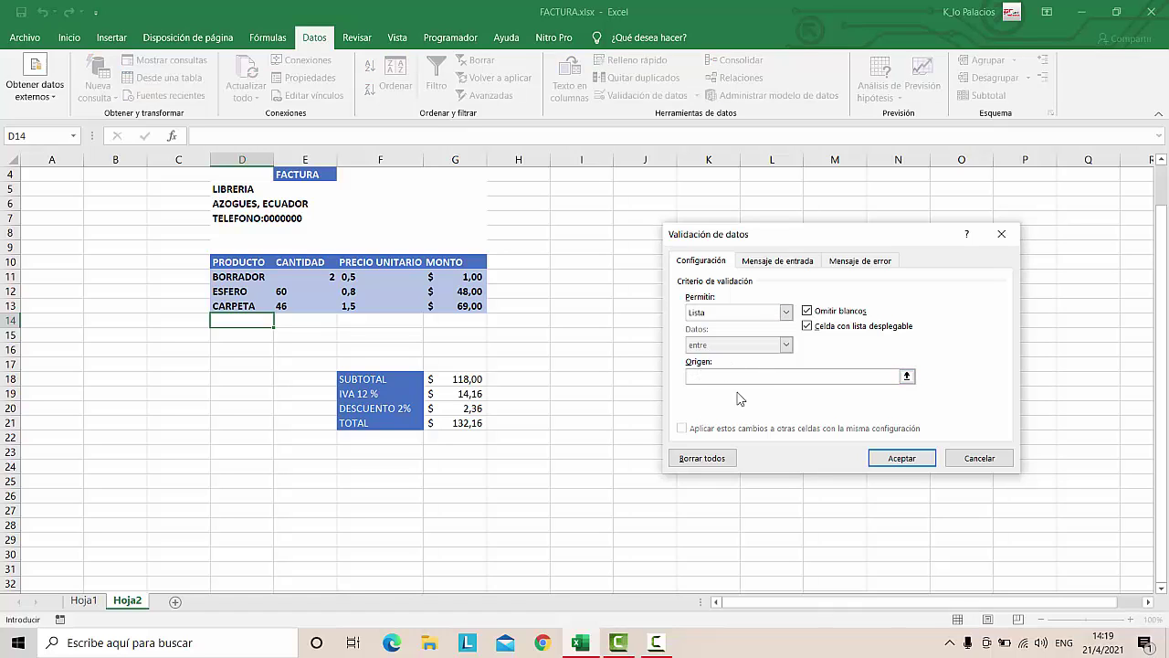
pyautogui.click(724, 376)
pyautogui.click(907, 377)
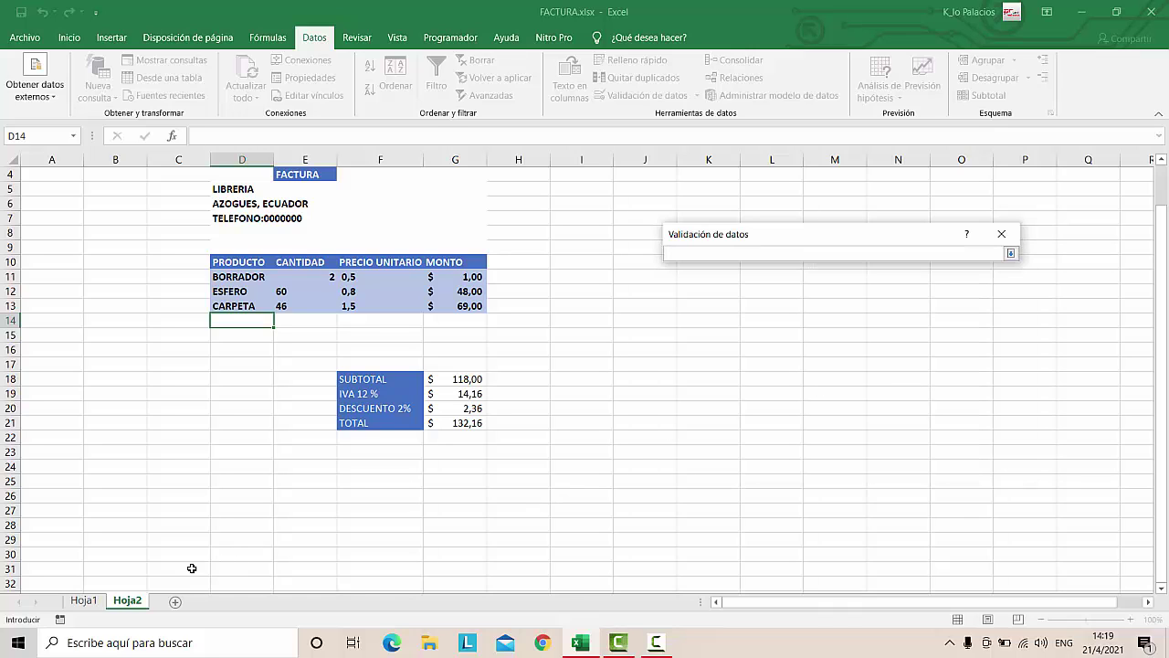
pyautogui.click(84, 601)
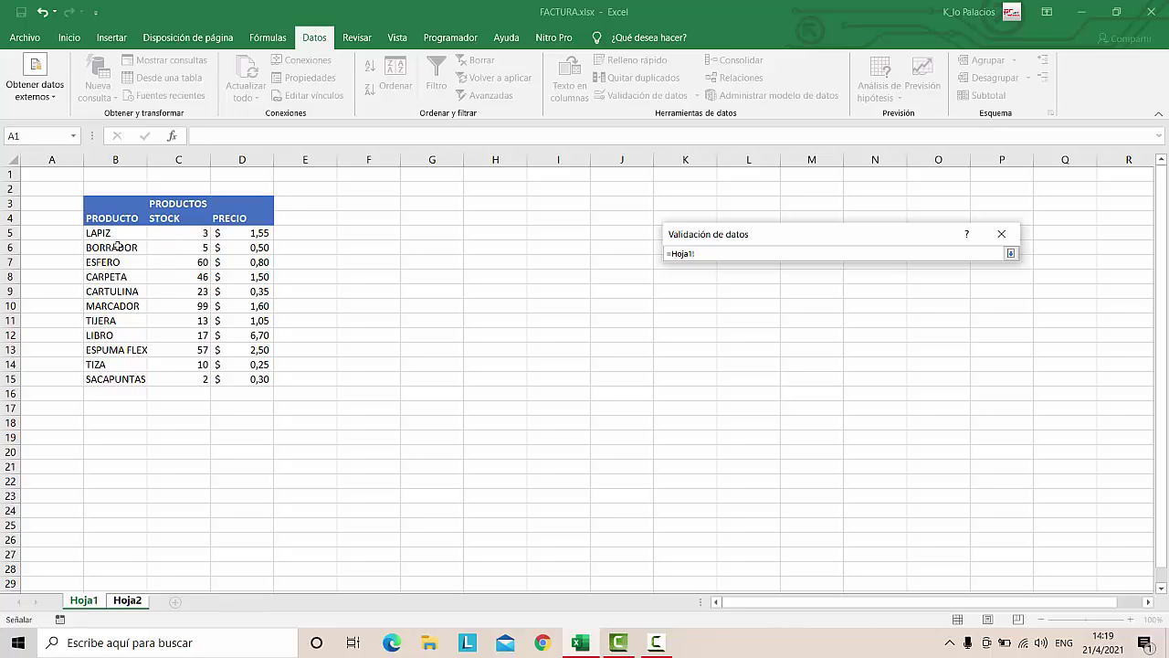
pyautogui.moveTo(111, 234); pyautogui.dragTo(110, 265)
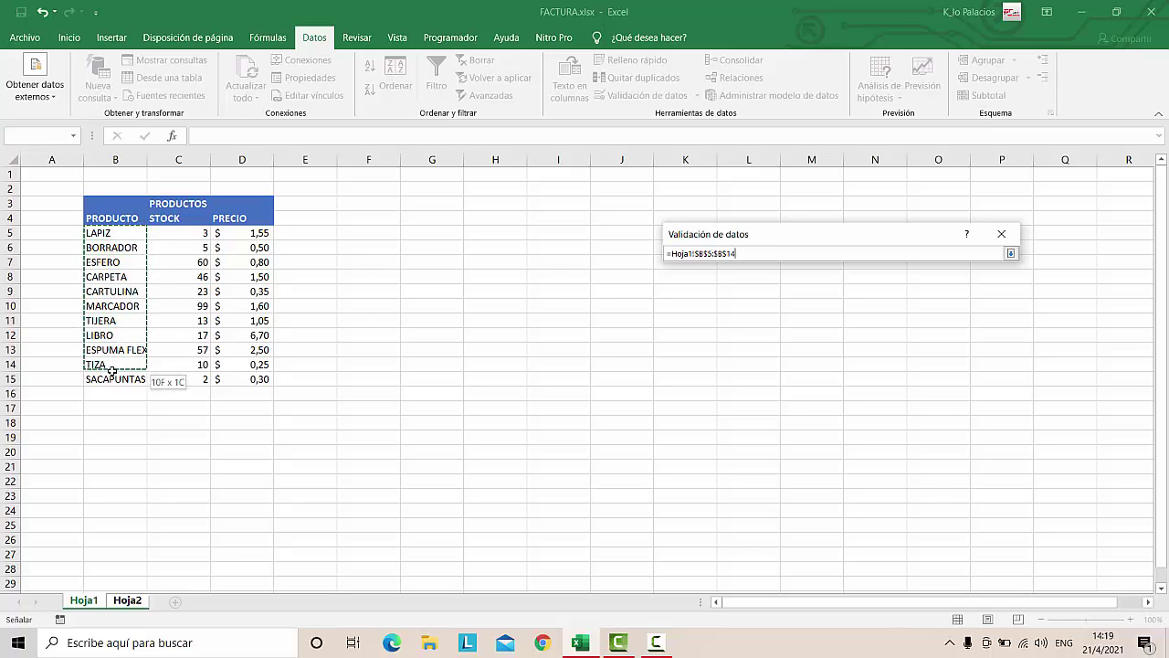
pyautogui.moveTo(110, 265); pyautogui.dragTo(112, 377)
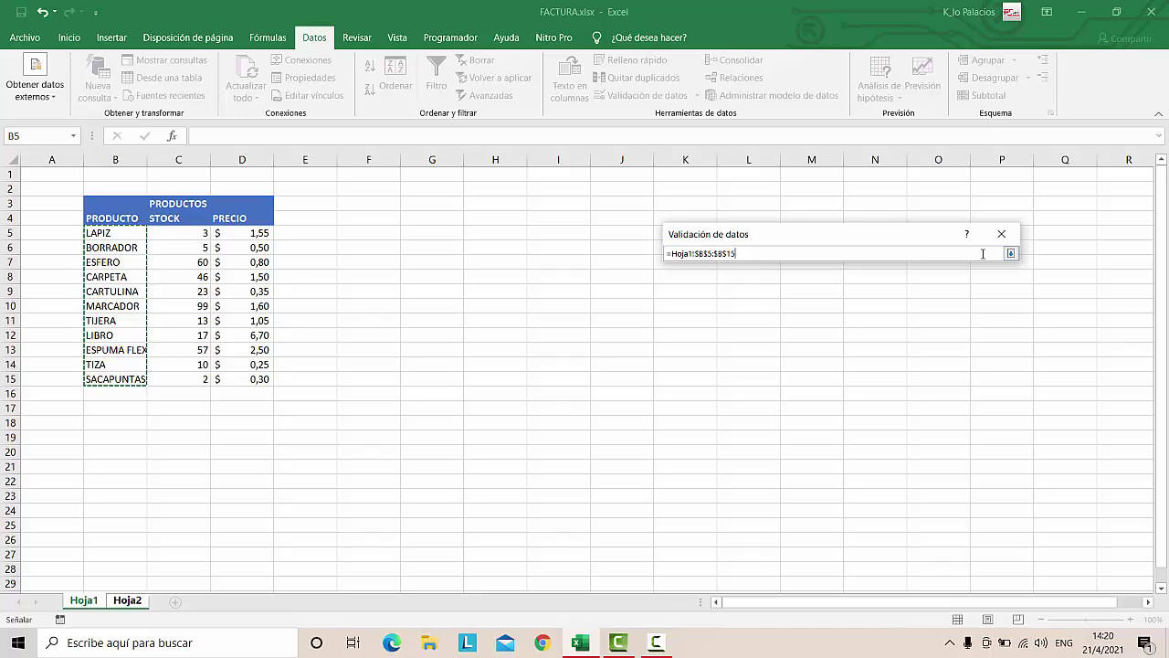
pyautogui.click(1010, 254)
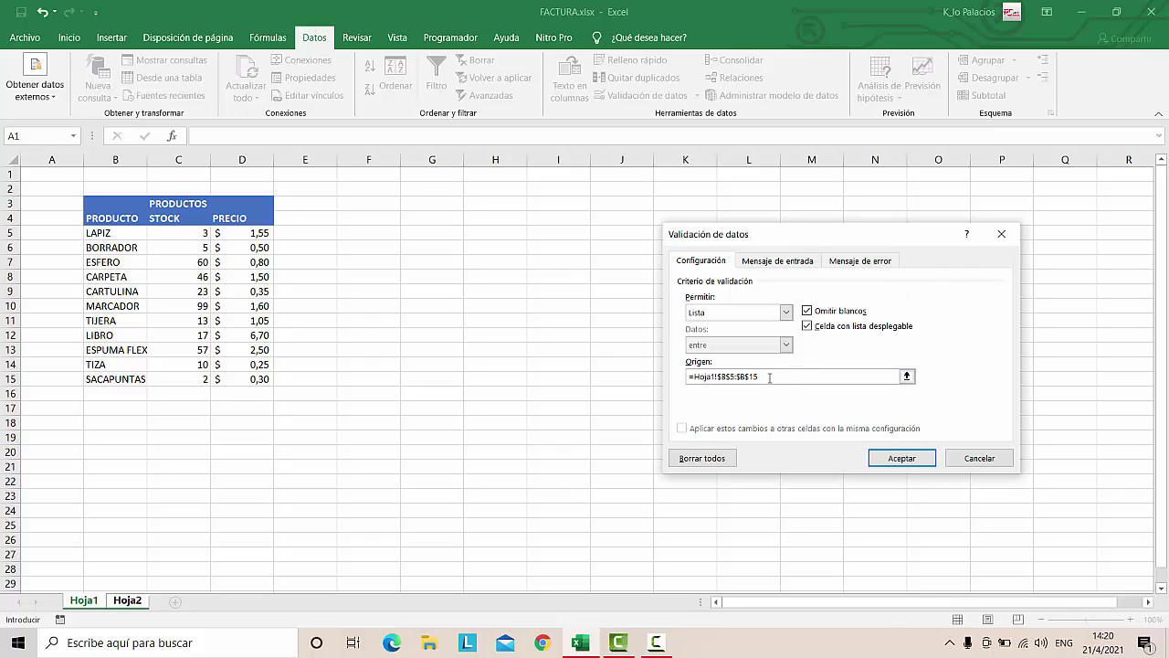
pyautogui.click(902, 458)
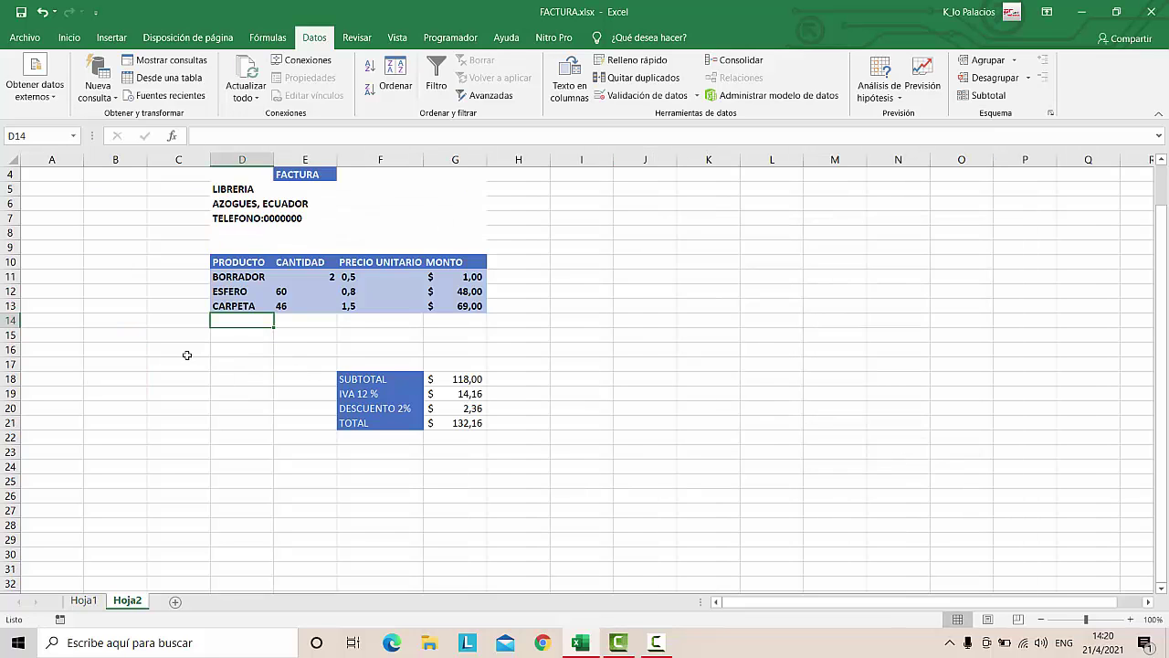
# Choose BORRADOR from D14's product dropdown, then select quantity cell E14
pyautogui.click(235, 332)
pyautogui.click(238, 320)
pyautogui.click(279, 320)
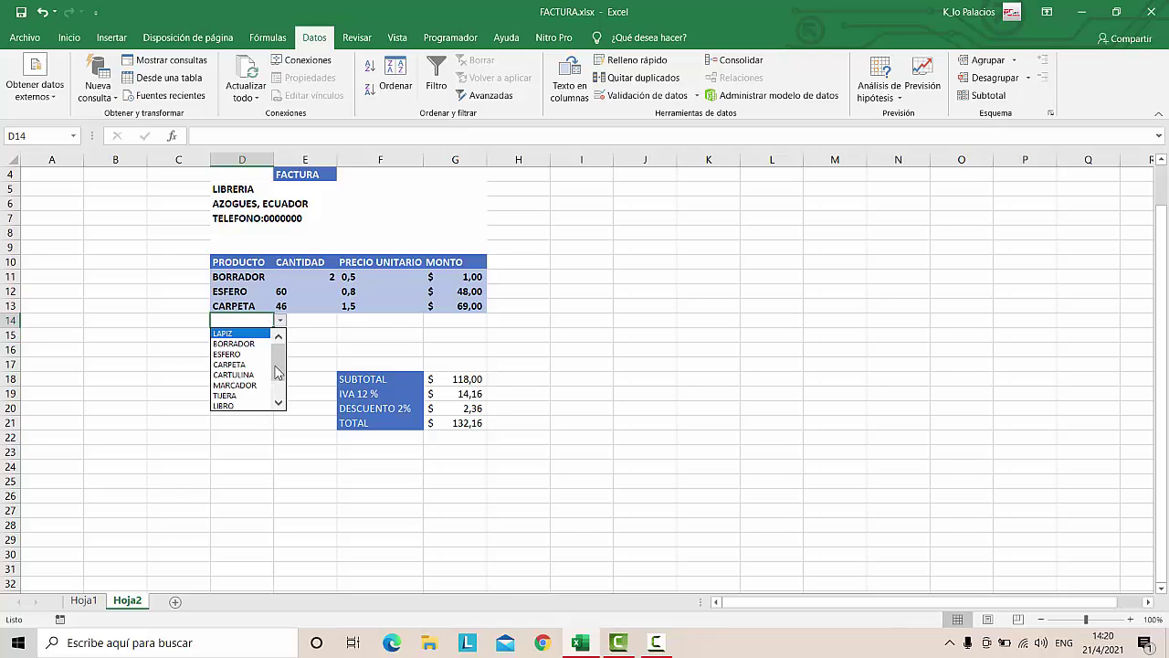
pyautogui.moveTo(278, 366); pyautogui.dragTo(281, 357)
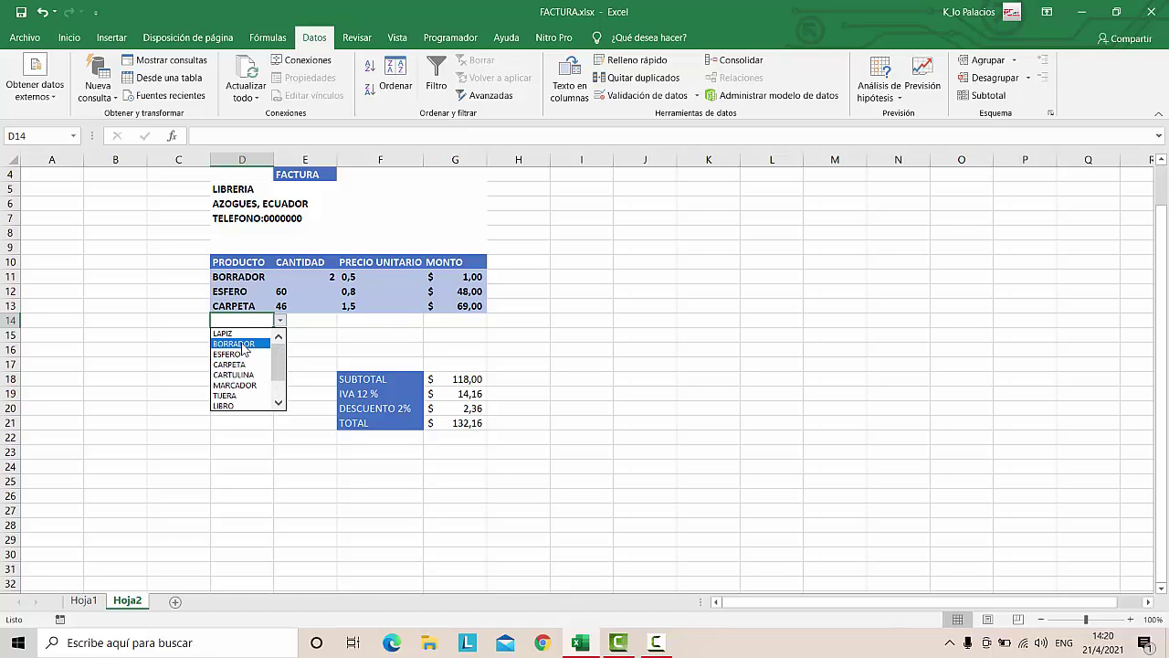
pyautogui.click(243, 344)
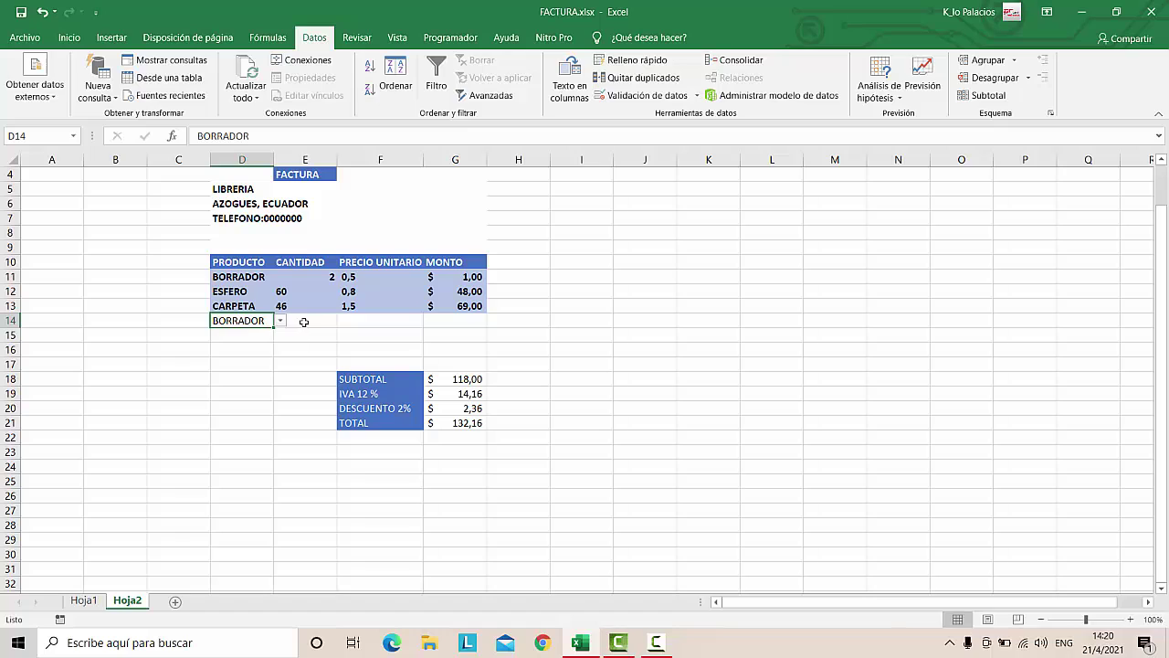
pyautogui.click(304, 321)
pyautogui.click(369, 323)
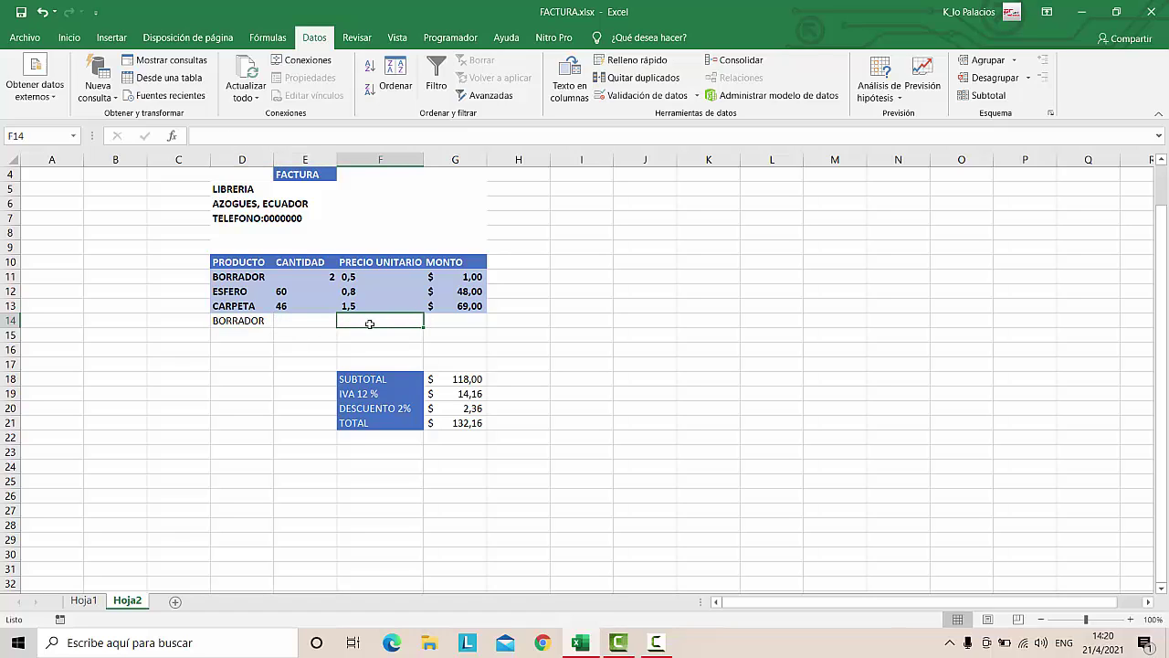
pyautogui.click(298, 321)
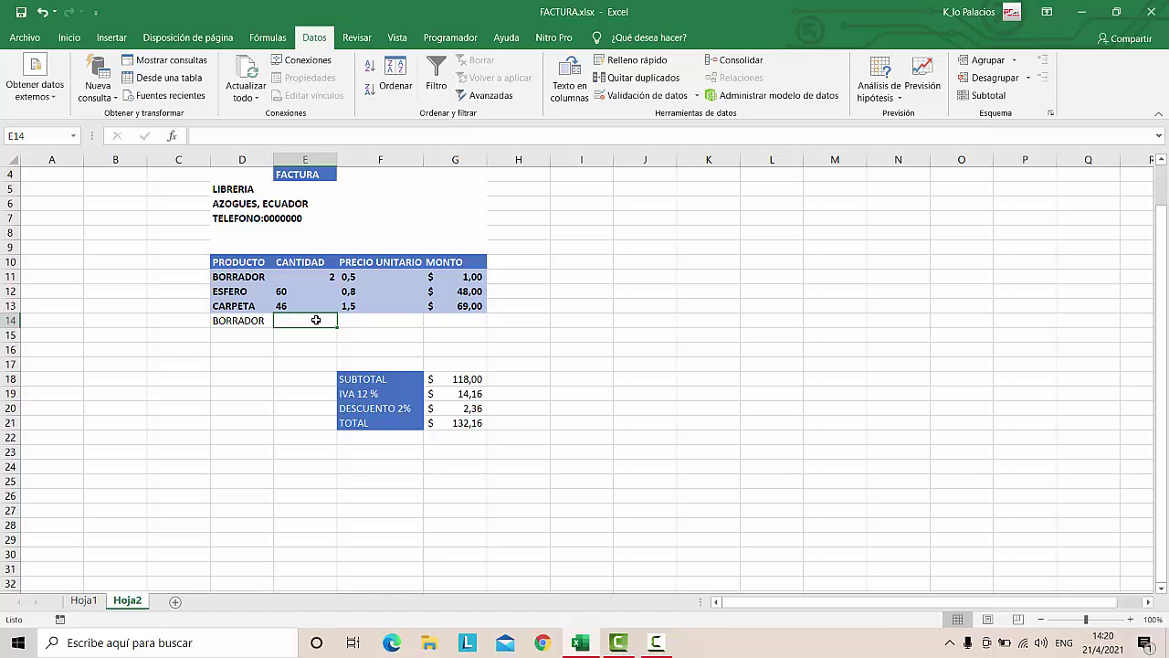
# Insert the SI function from the Lógica category into cell E14
pyautogui.click(171, 139)
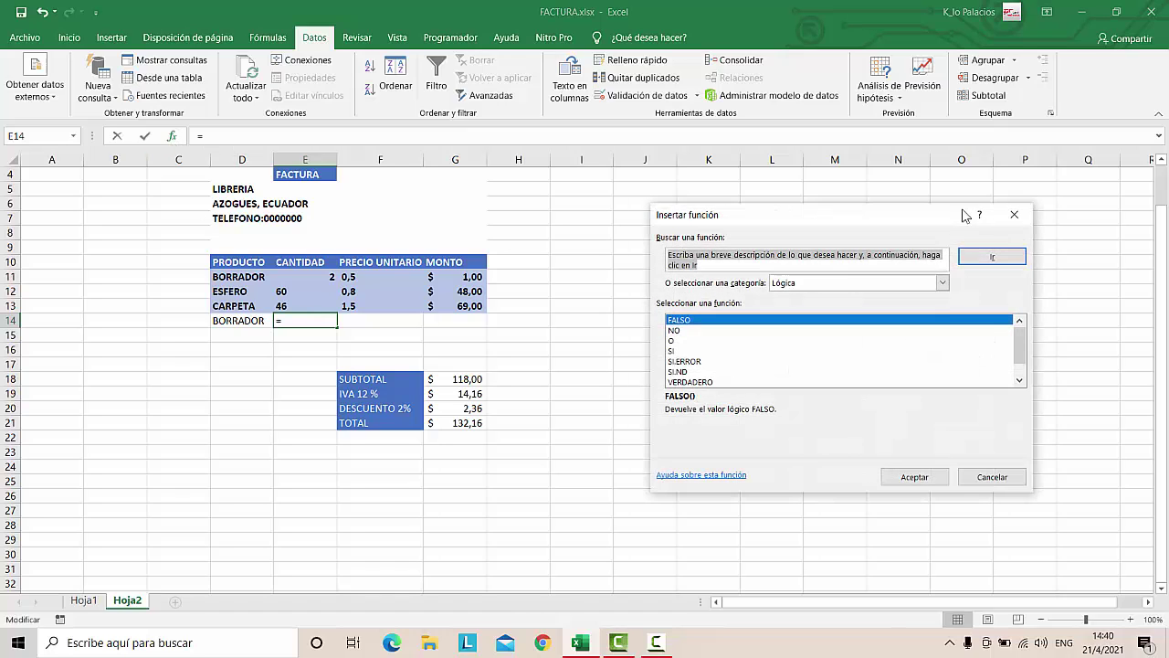
pyautogui.click(941, 282)
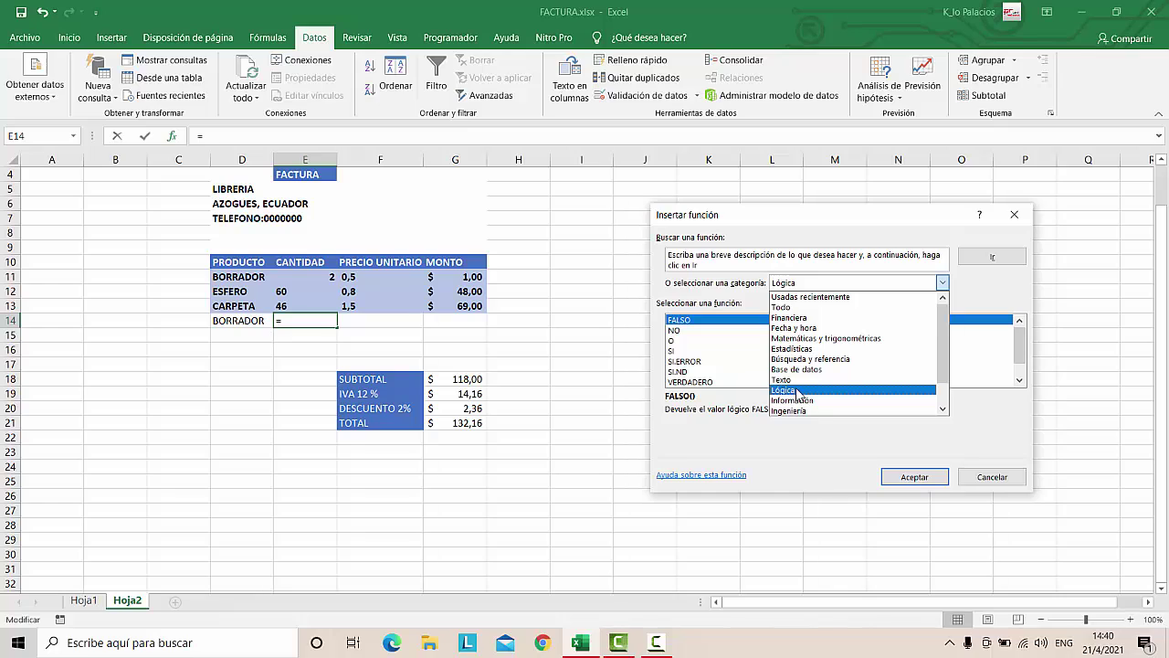
pyautogui.click(798, 391)
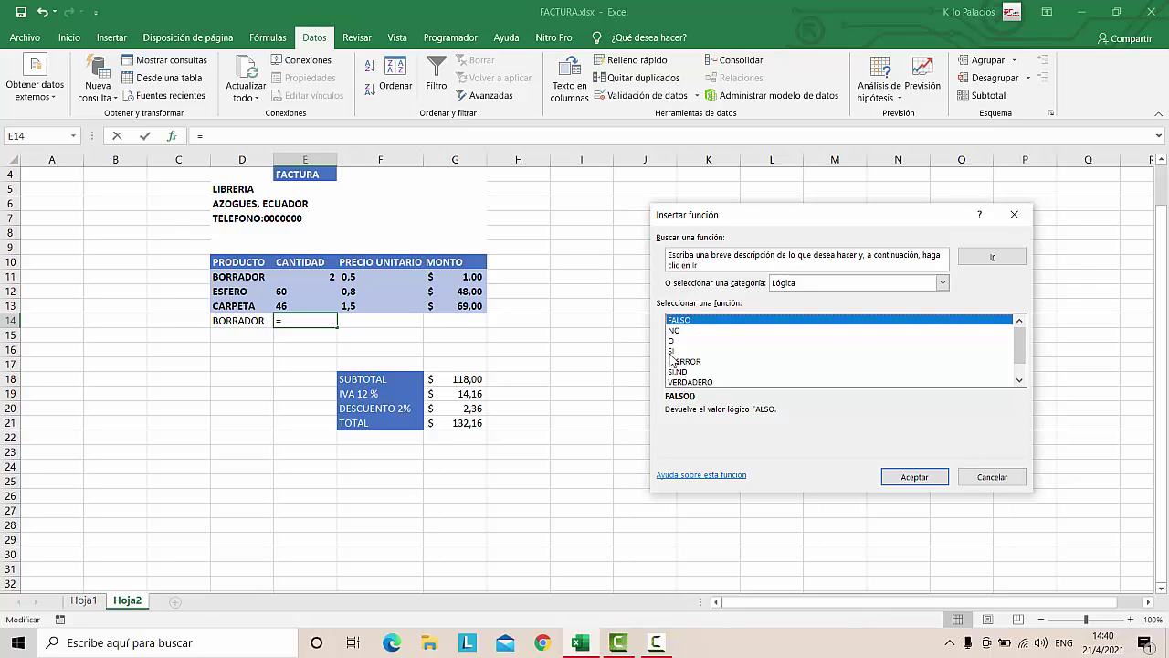
pyautogui.click(671, 351)
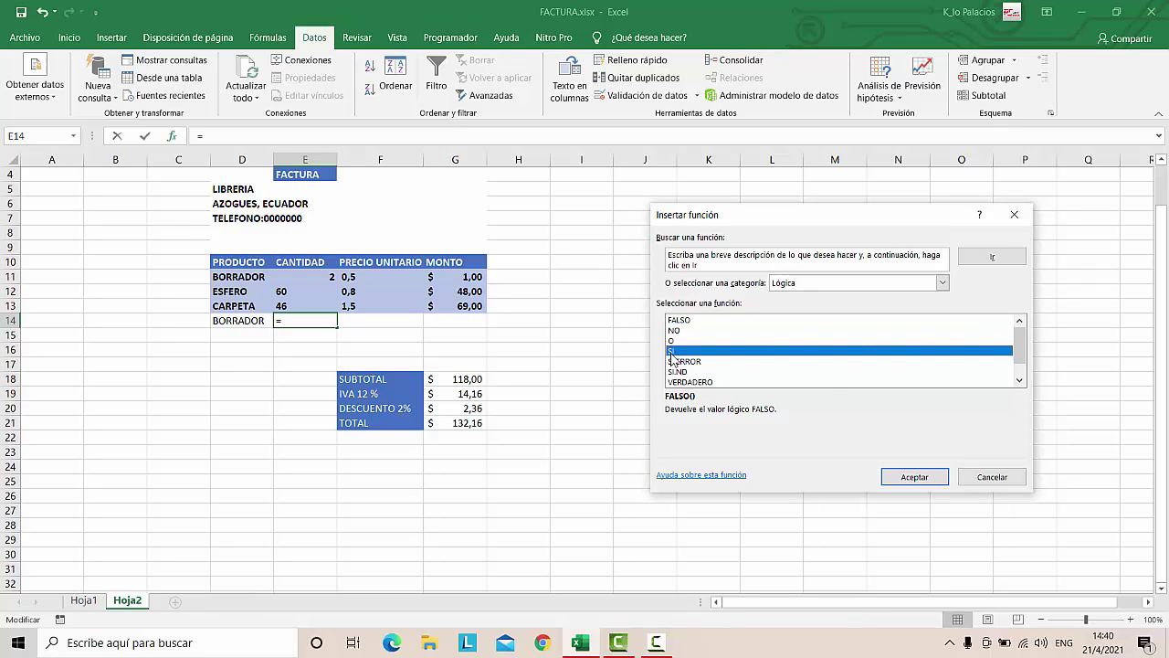
pyautogui.click(914, 477)
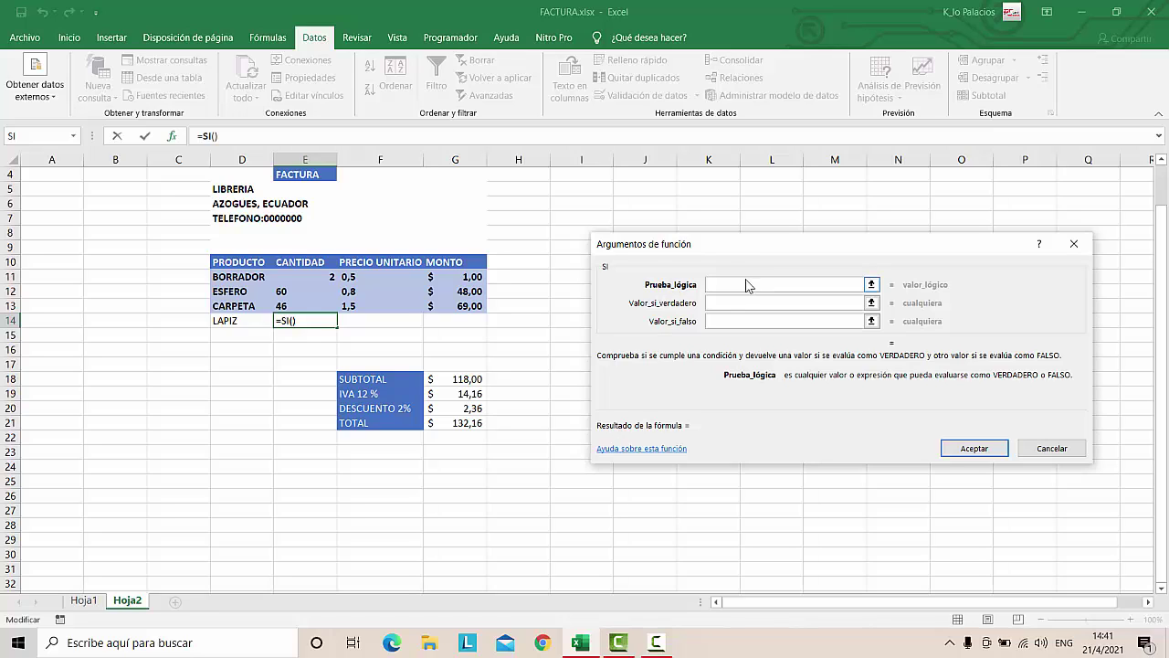
# Set the SI formula's Prueba_lógica to D14=Hoja1!B5
pyautogui.click(717, 303)
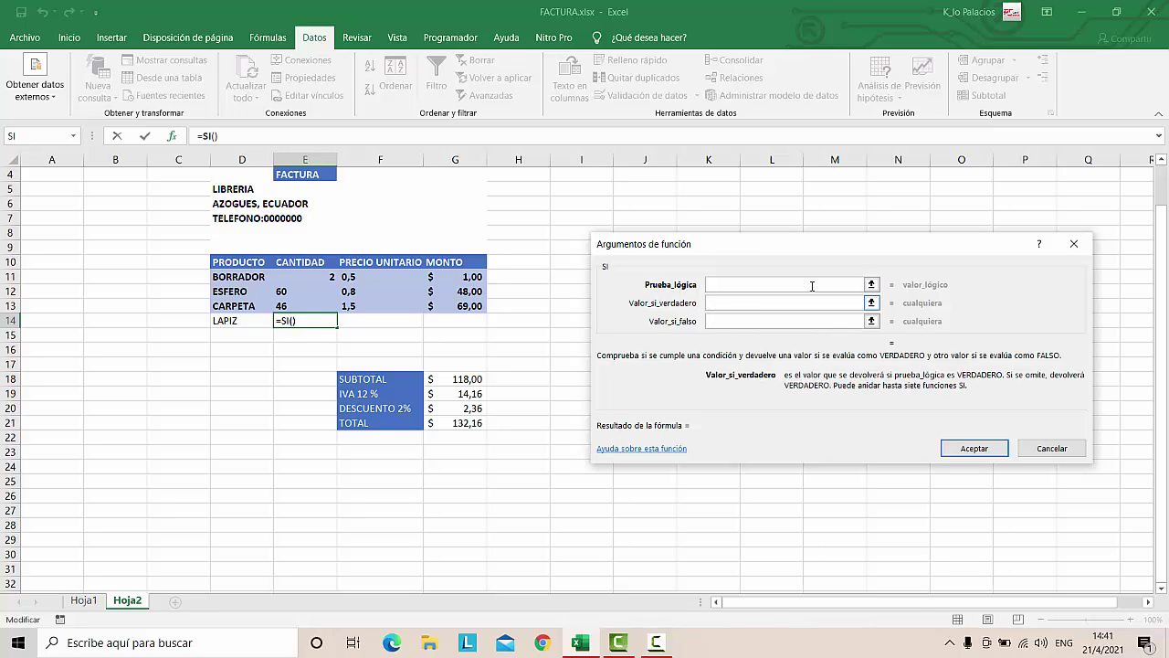
pyautogui.click(718, 320)
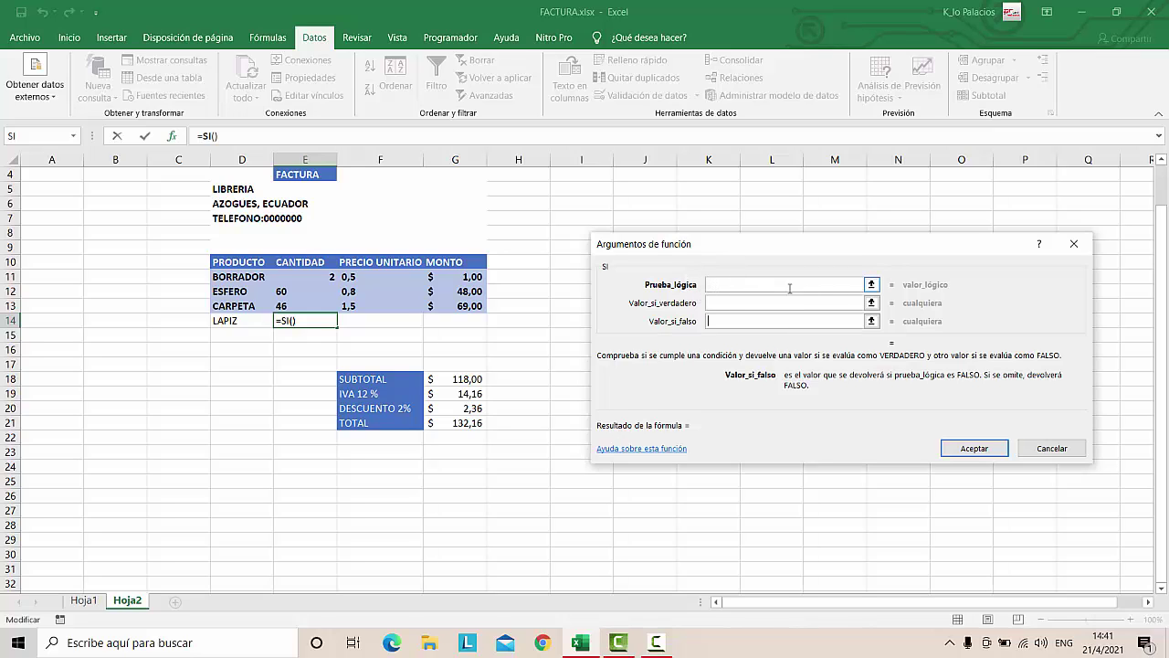
pyautogui.click(872, 285)
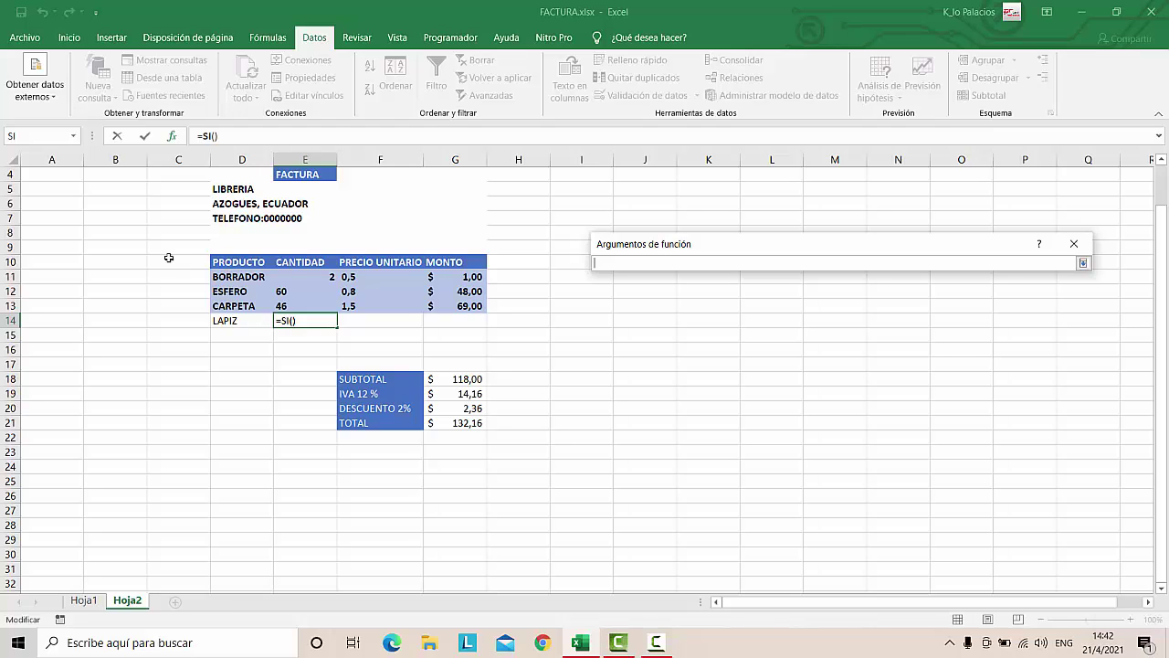
pyautogui.click(228, 318)
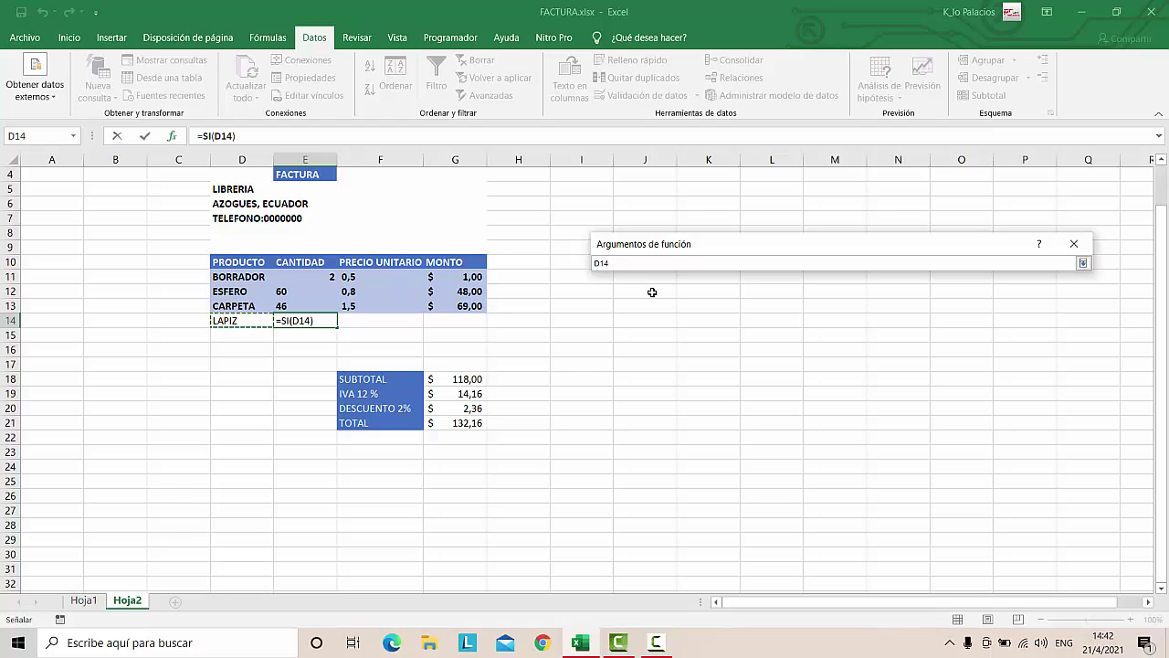
pyautogui.write('=Hoja1!')
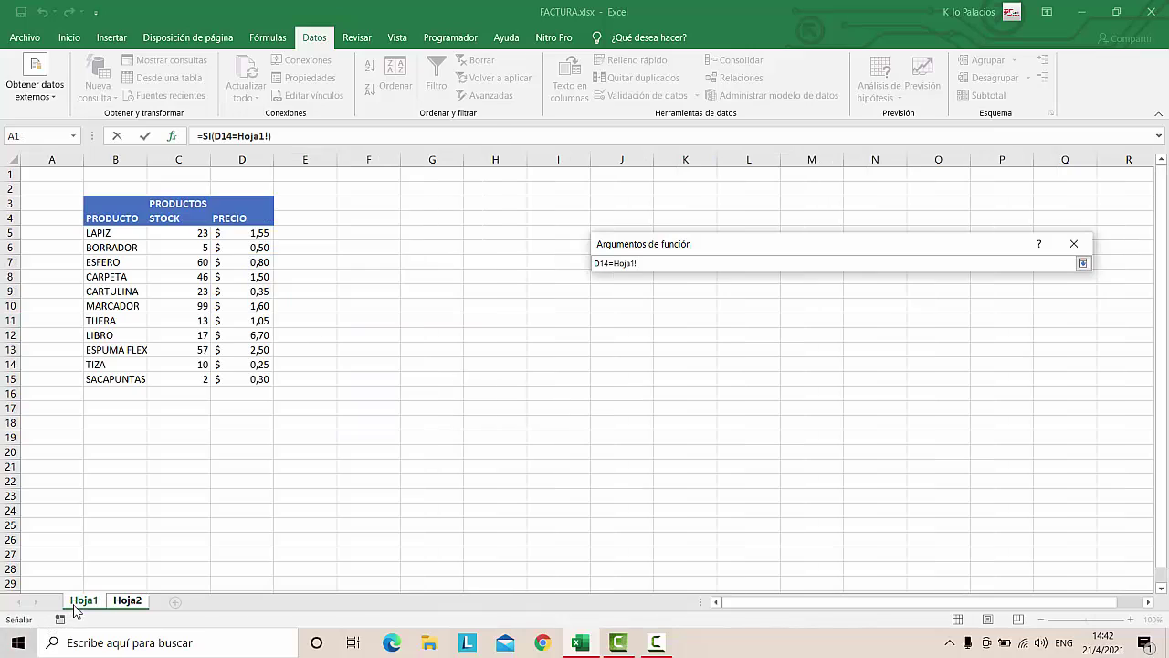
pyautogui.click(83, 600)
pyautogui.click(94, 234)
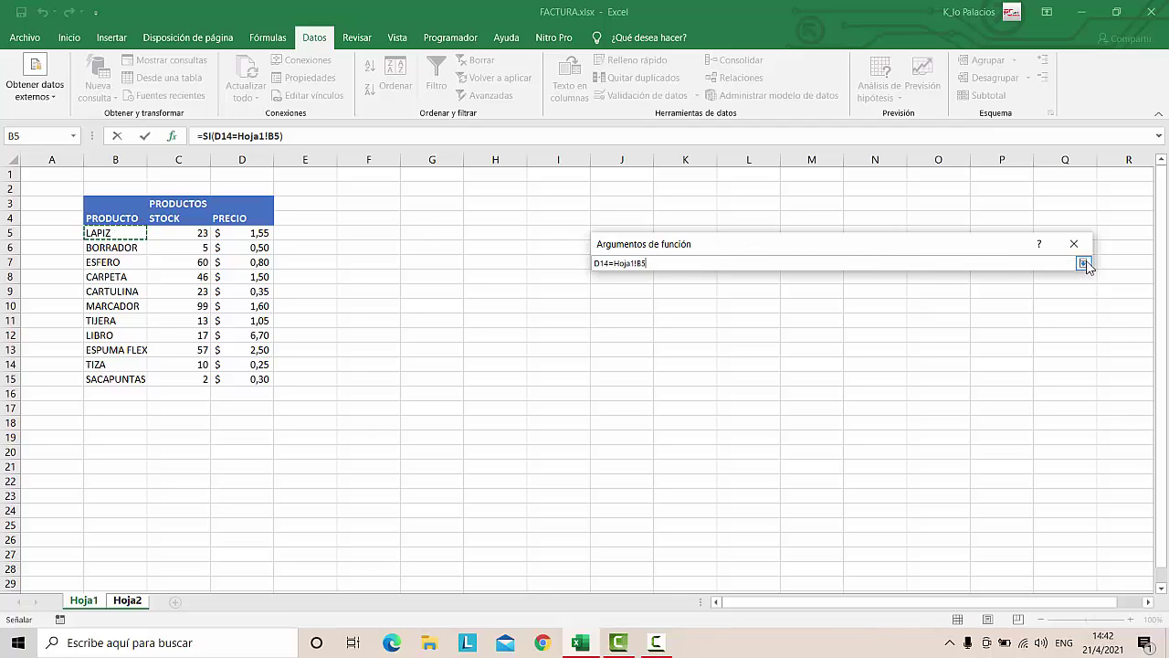
pyautogui.click(1084, 265)
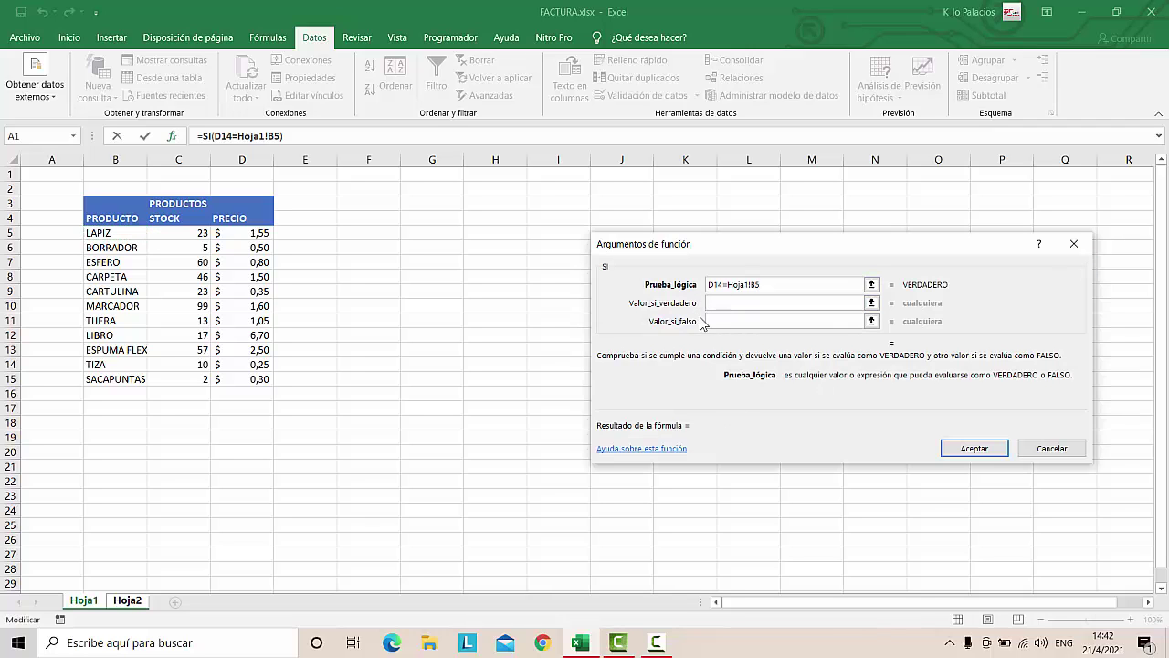
pyautogui.click(726, 304)
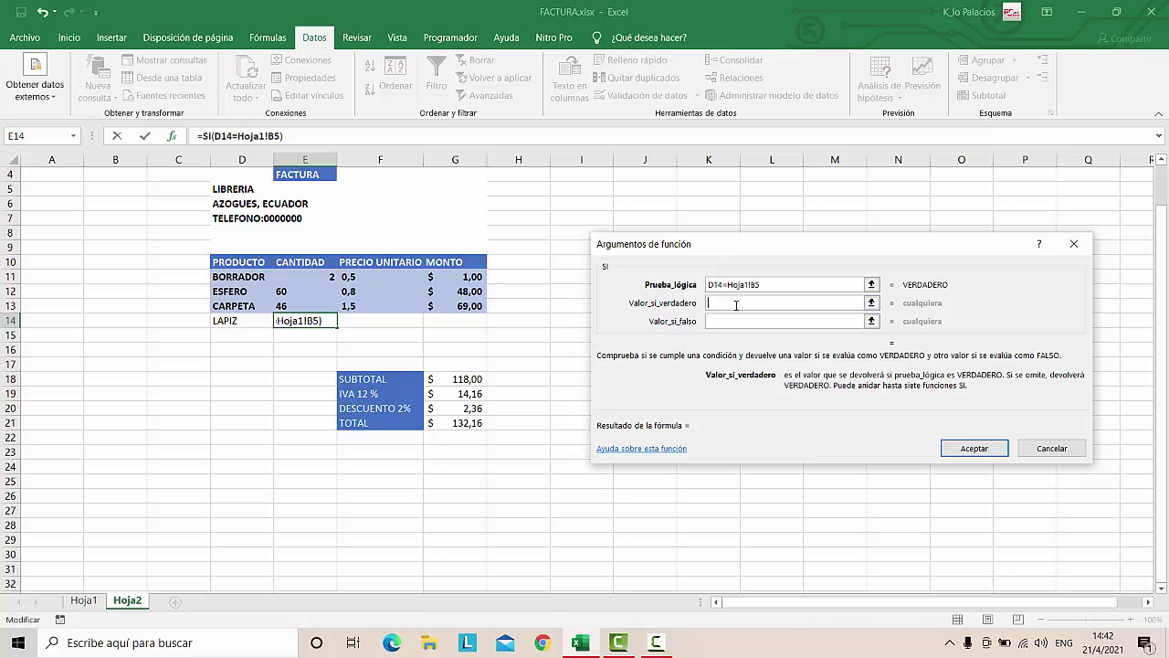
# Finish E14's SI with Hoja1!C5 as the true value and "" as false, showing 23
pyautogui.click(871, 304)
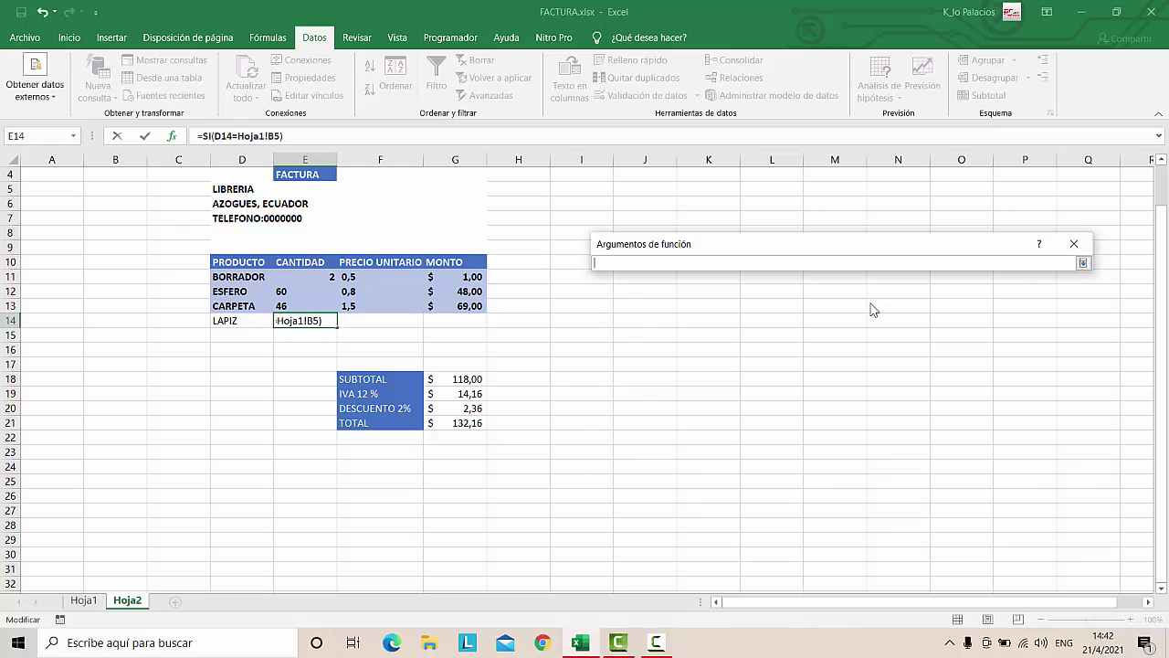
pyautogui.click(82, 601)
pyautogui.click(161, 238)
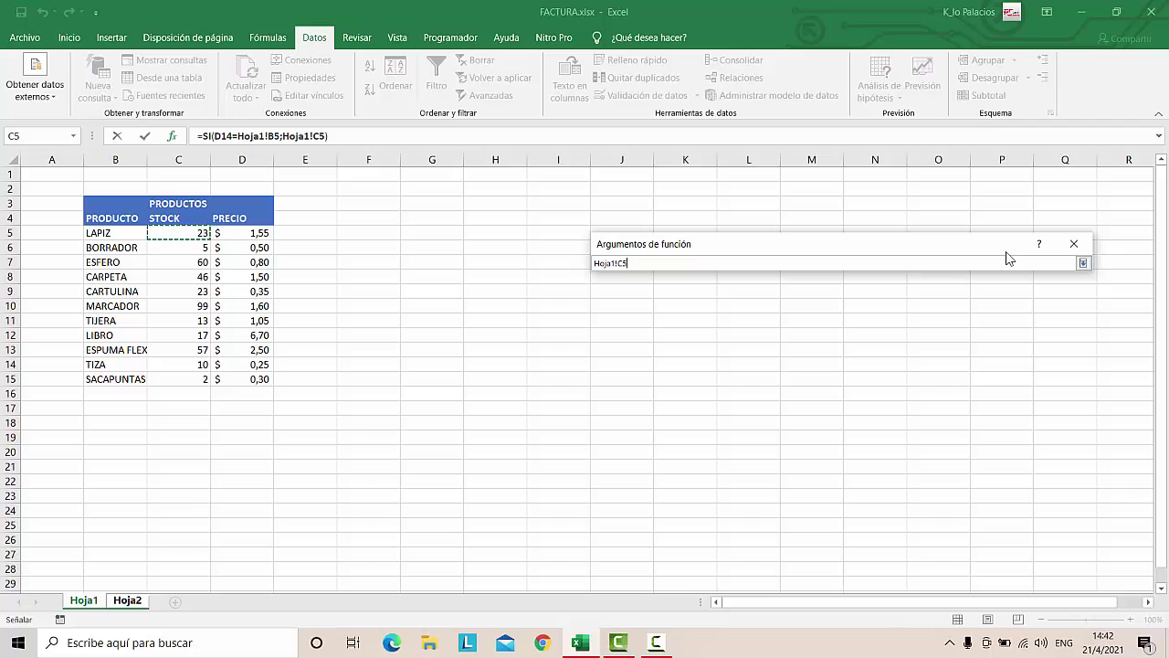
pyautogui.click(1083, 263)
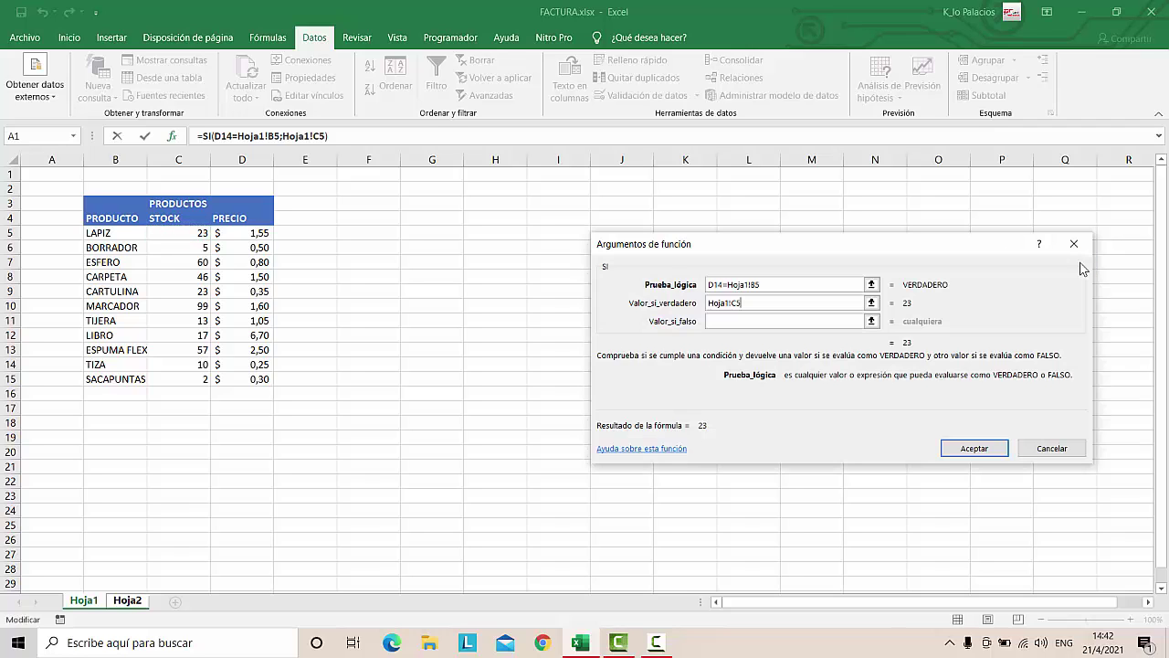
pyautogui.click(726, 318)
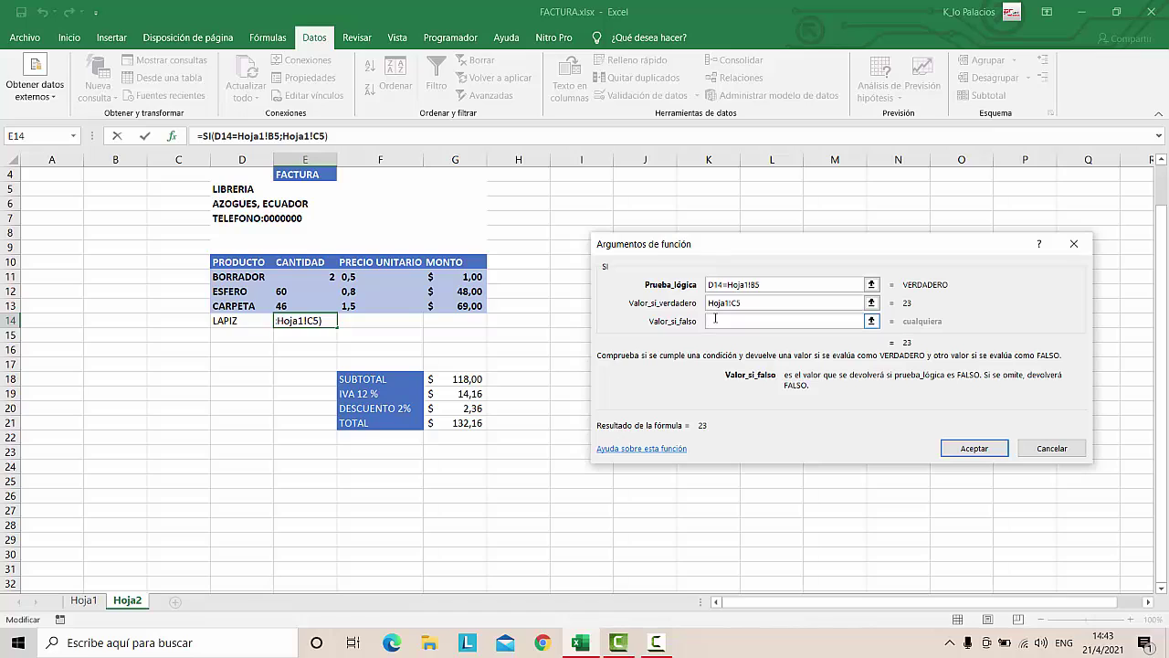
pyautogui.write('""')
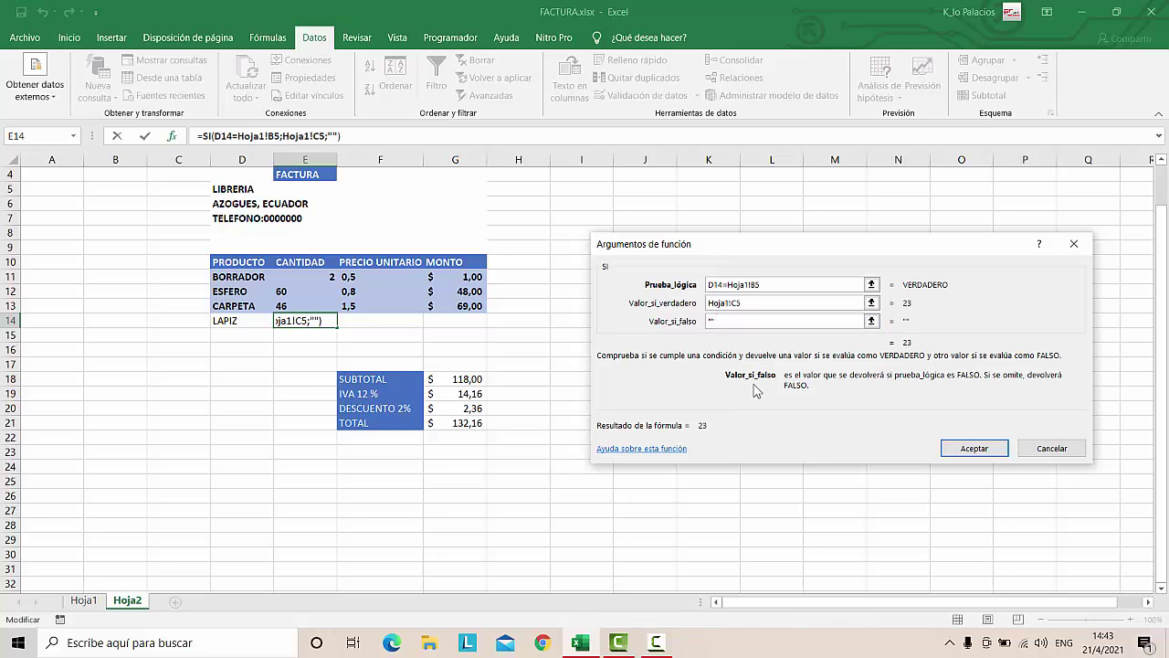
pyautogui.click(993, 455)
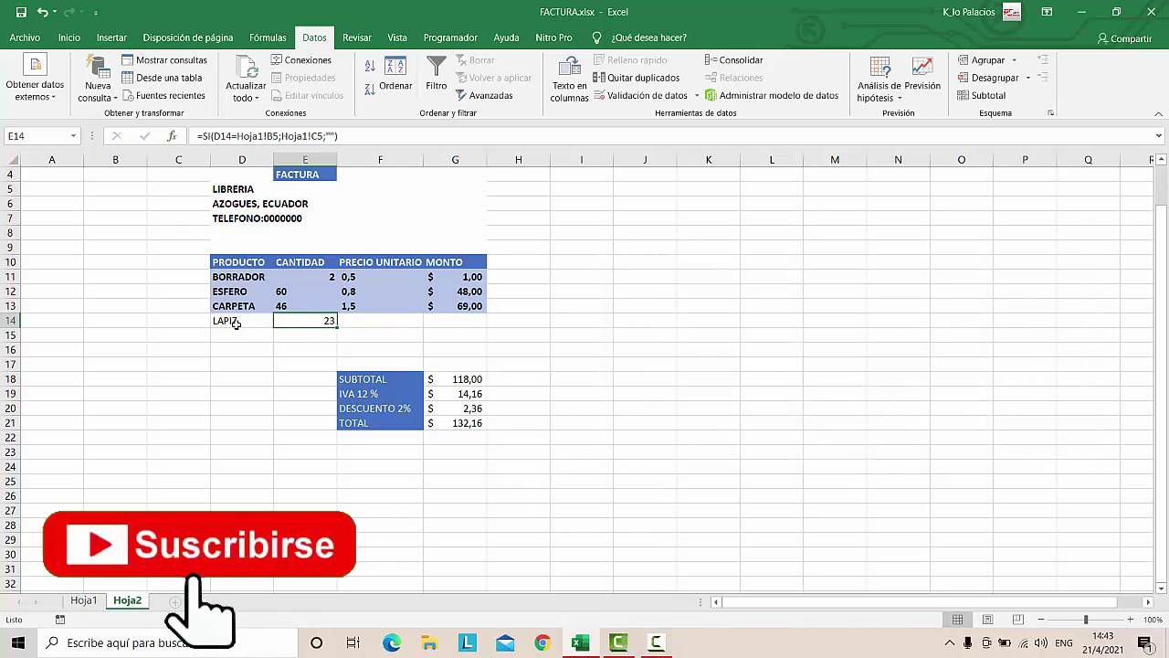
# Test E14 by switching D14's product to BORRADOR and then back to LAPIZ
pyautogui.click(237, 321)
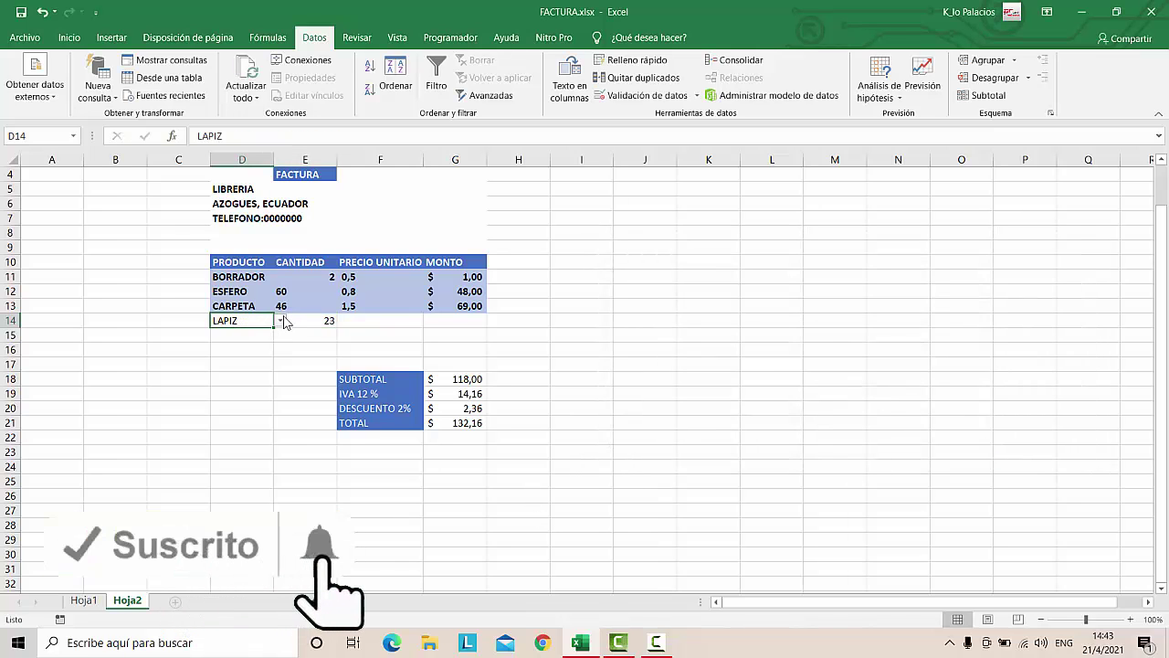
pyautogui.click(279, 320)
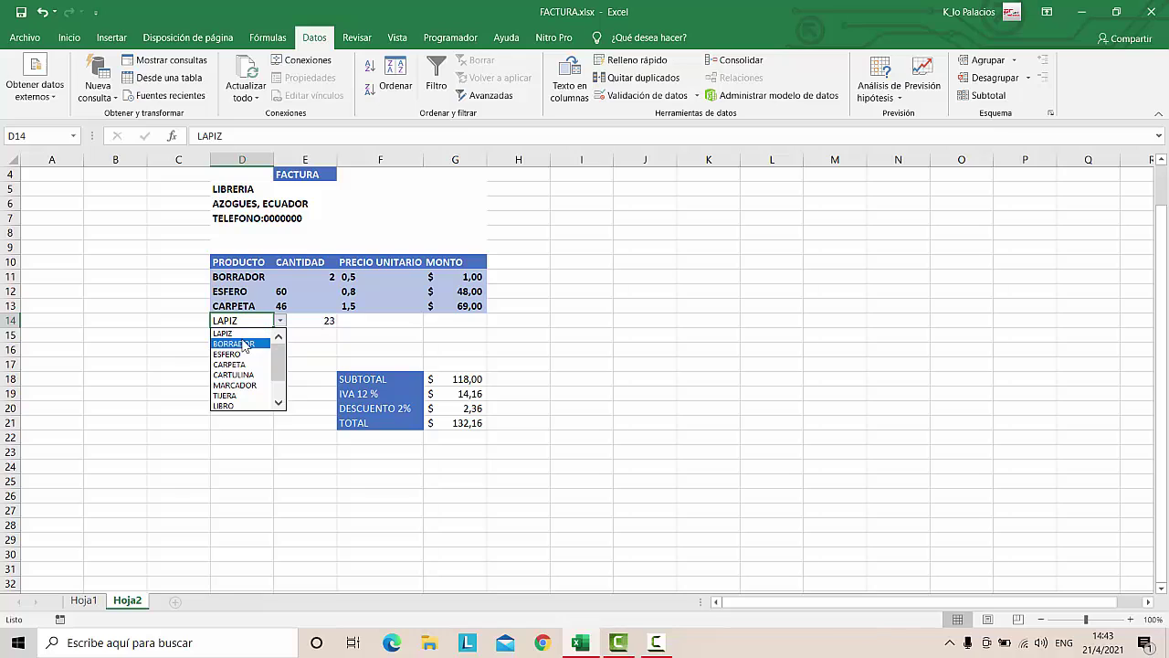
pyautogui.click(241, 339)
pyautogui.click(312, 324)
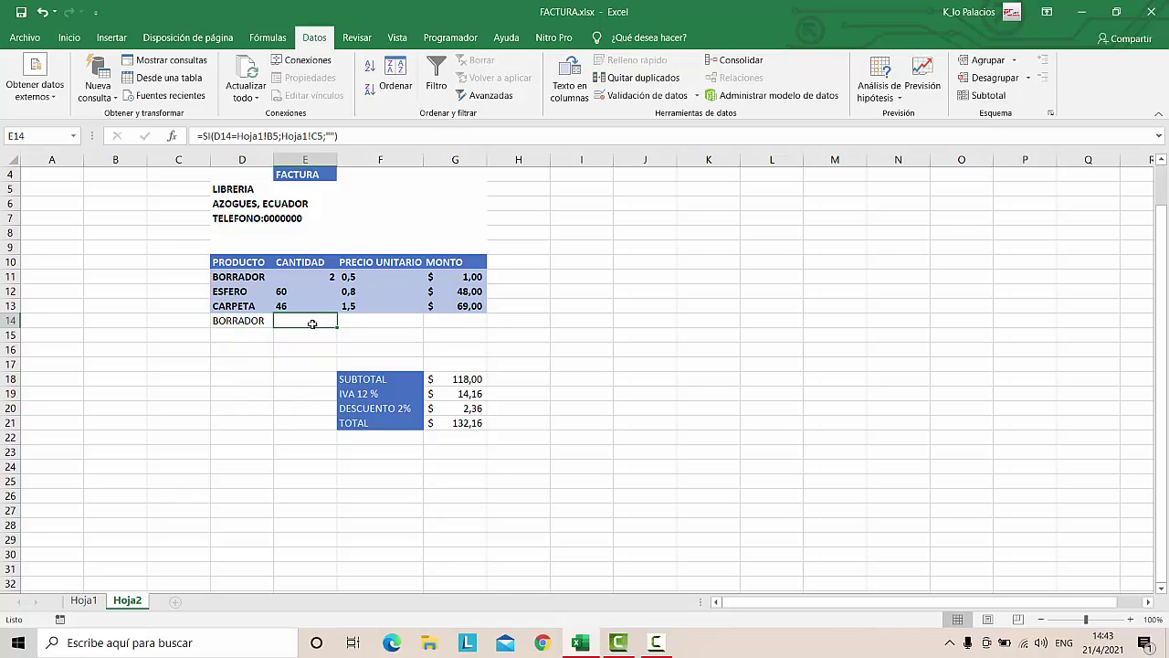
pyautogui.click(251, 321)
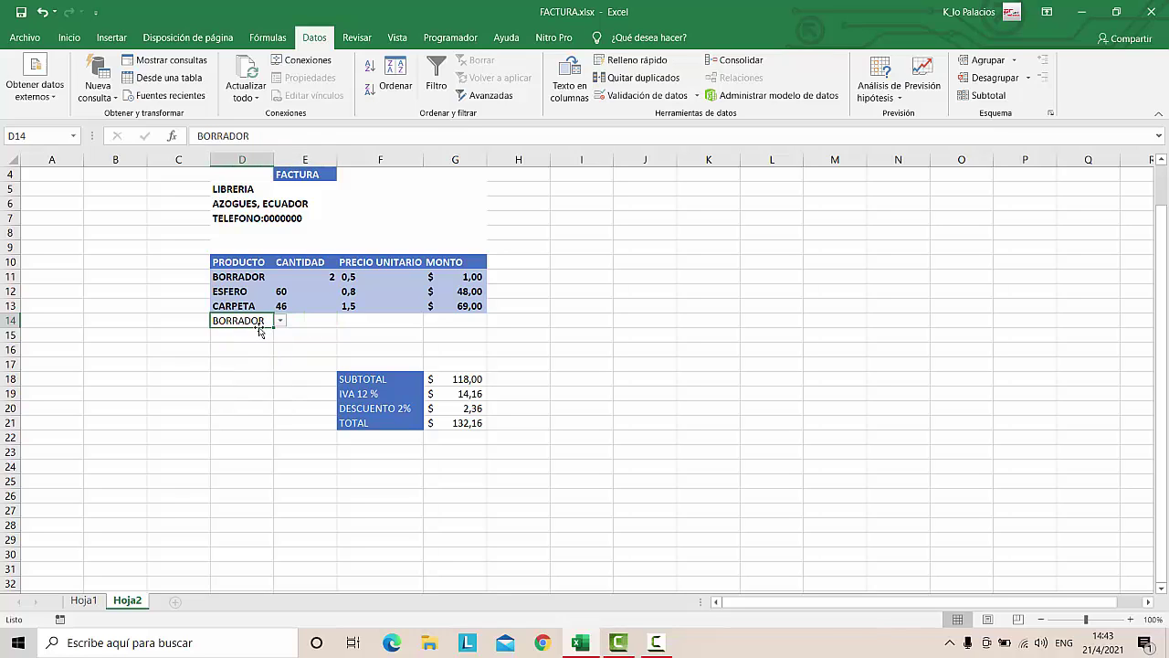
pyautogui.click(278, 322)
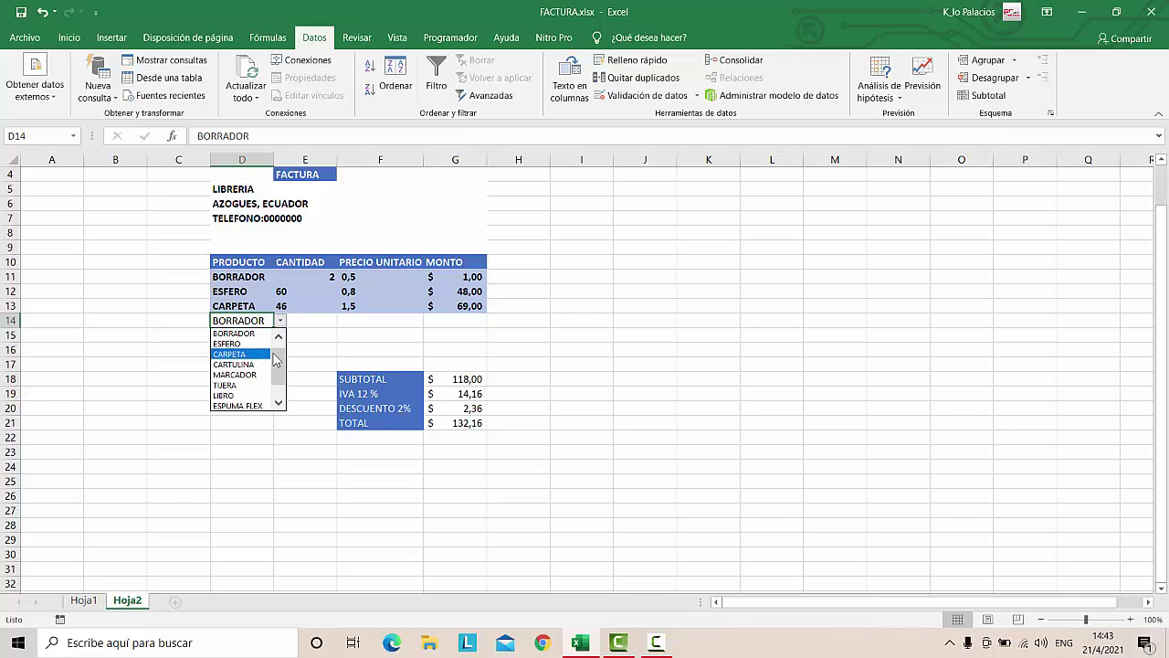
pyautogui.scroll(-3, 242, 365)
pyautogui.click(232, 332)
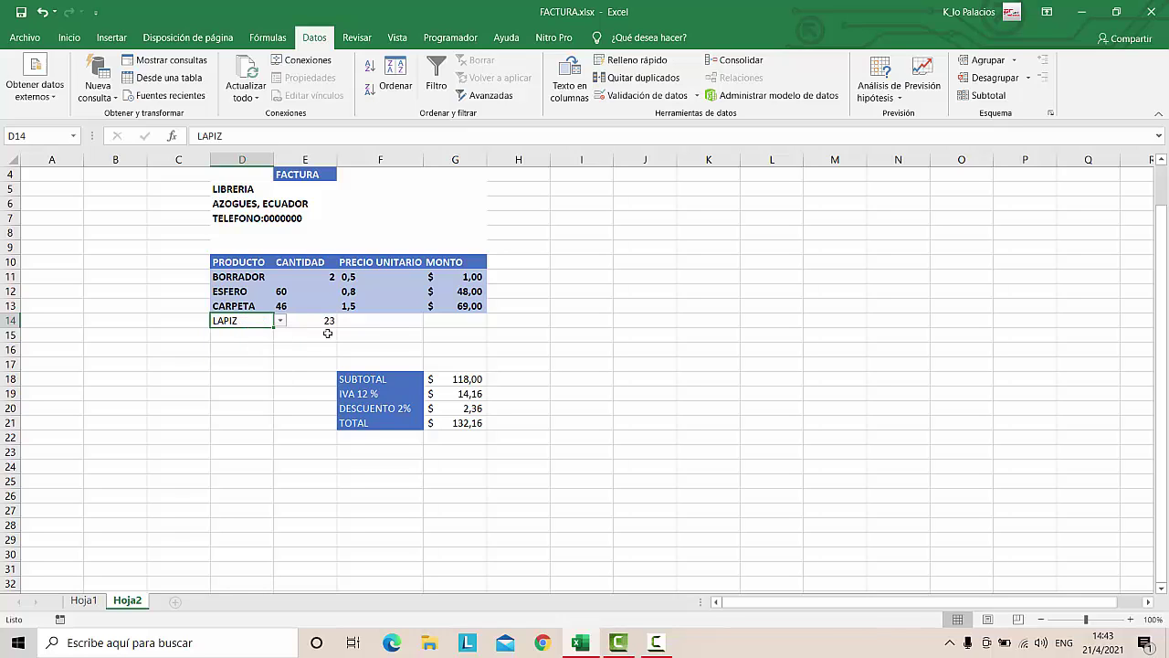
# Change LAPIZ's stock in Hoja1 cell C5 to 2 and return to Hoja2
pyautogui.click(83, 600)
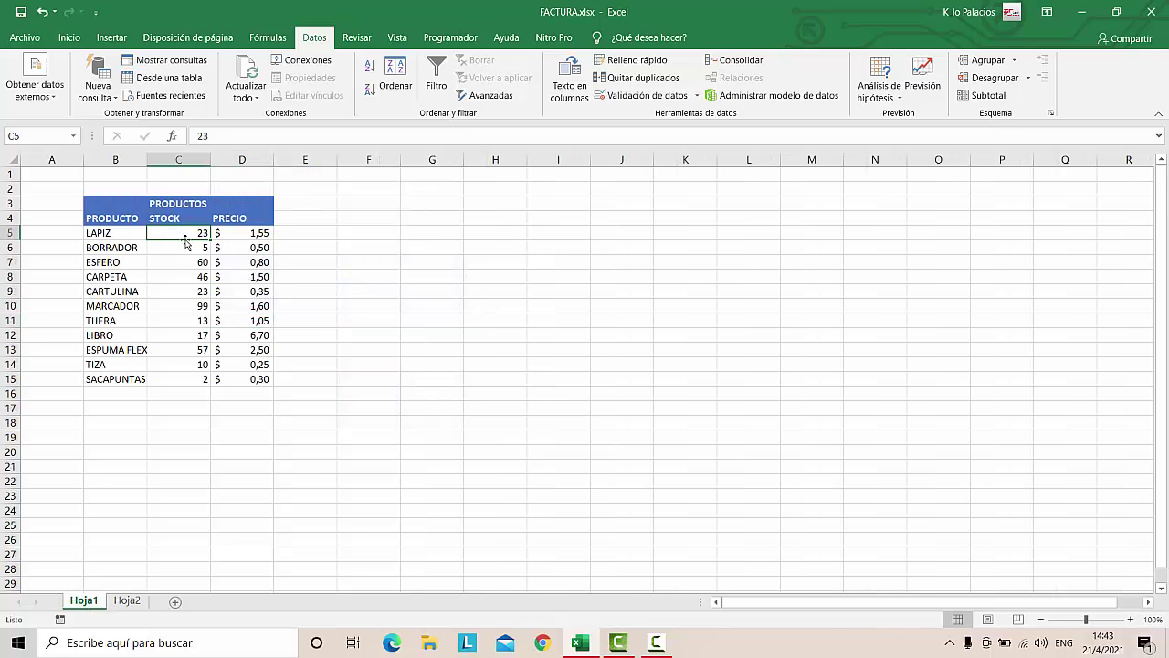
pyautogui.write('2')
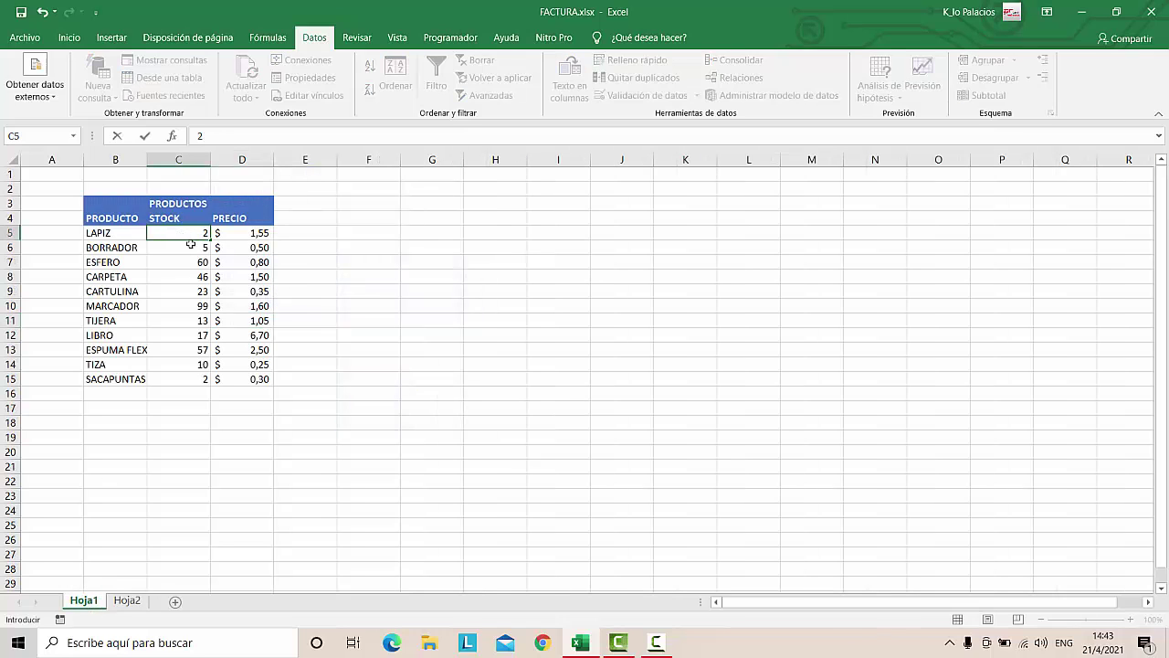
pyautogui.click(127, 601)
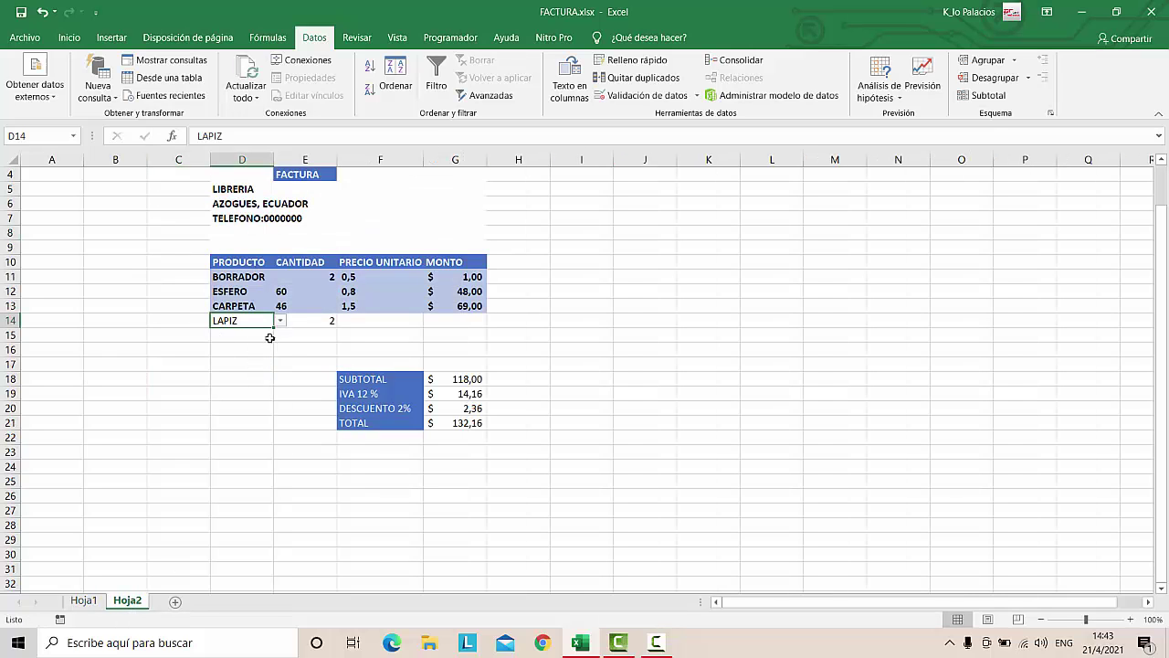
# Verify E14 shows 2 with LAPIZ kept in D14, then select E14's formula text
pyautogui.click(326, 321)
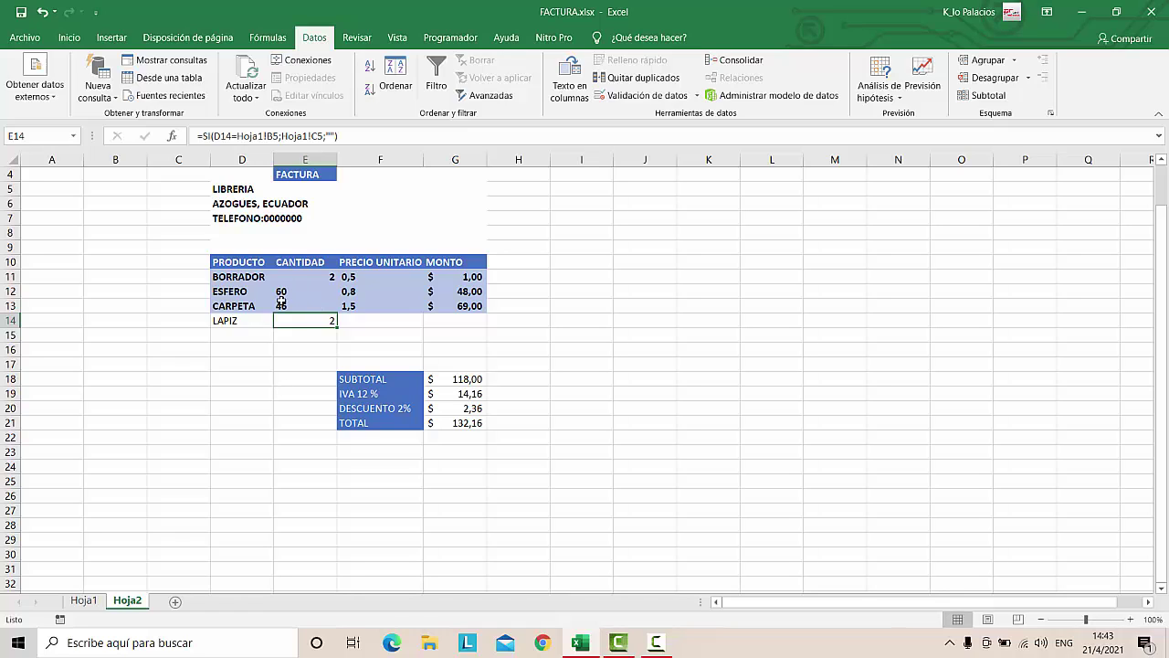
pyautogui.click(257, 325)
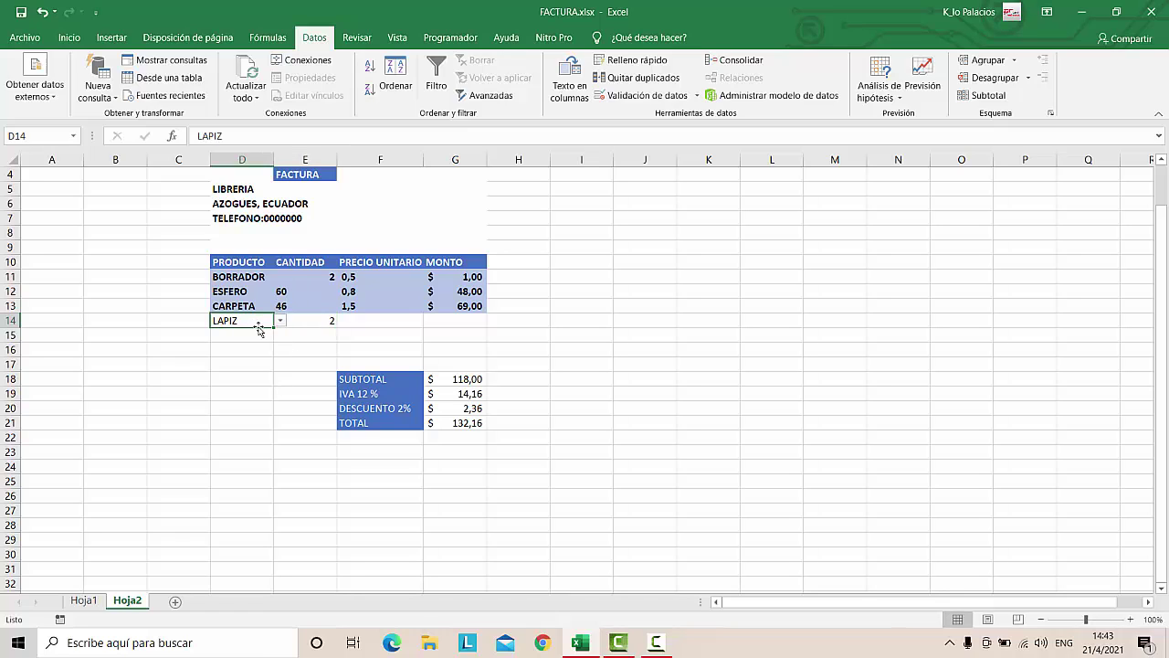
pyautogui.click(281, 323)
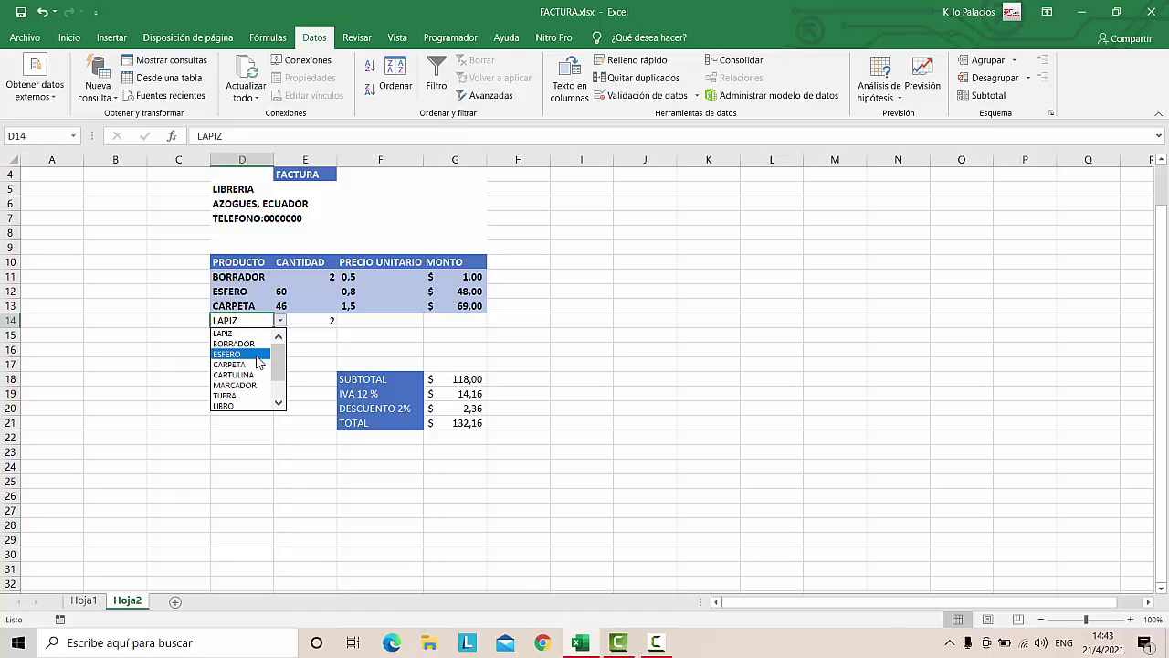
pyautogui.scroll(-2, 247, 366)
pyautogui.scroll(2, 246, 366)
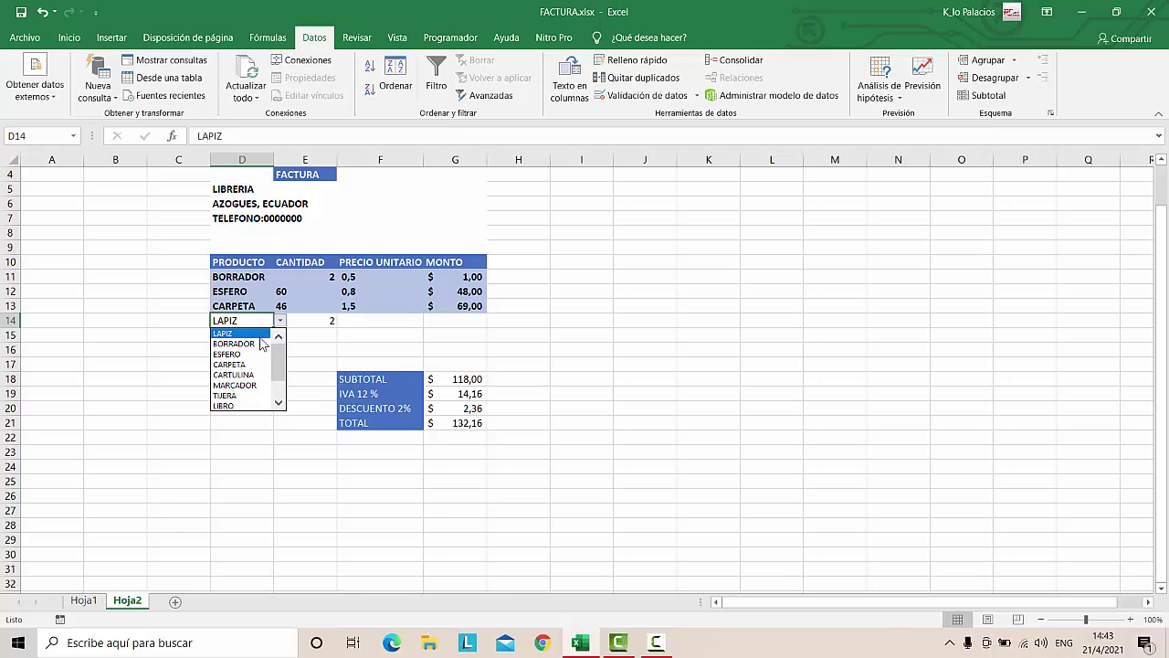
pyautogui.click(303, 321)
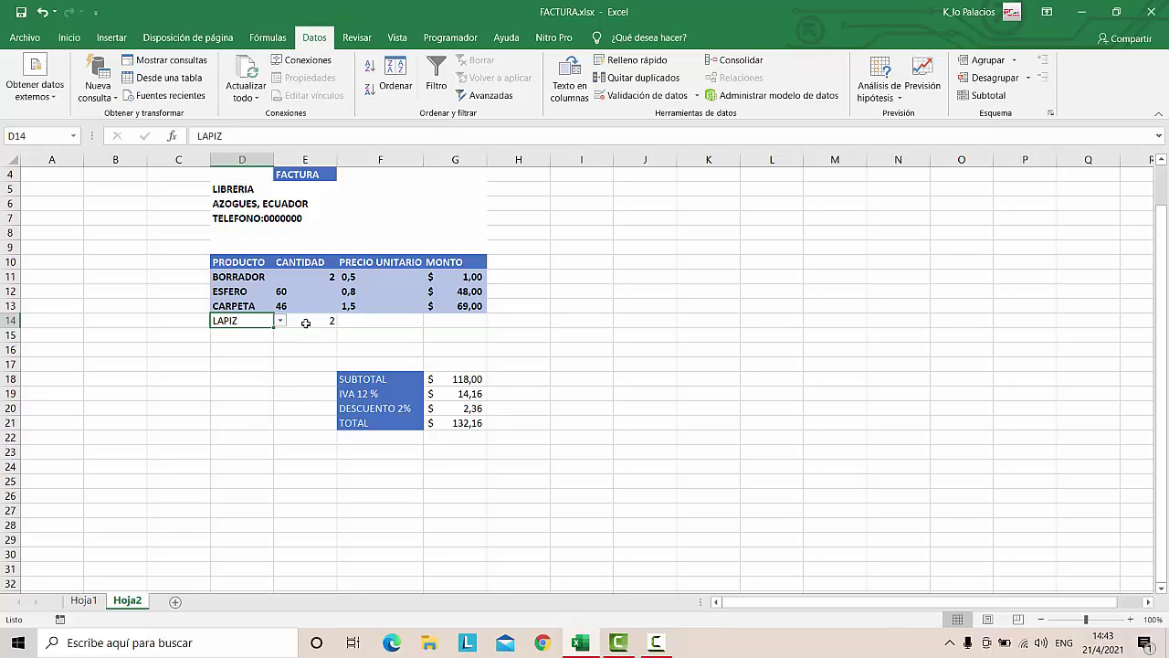
pyautogui.click(311, 322)
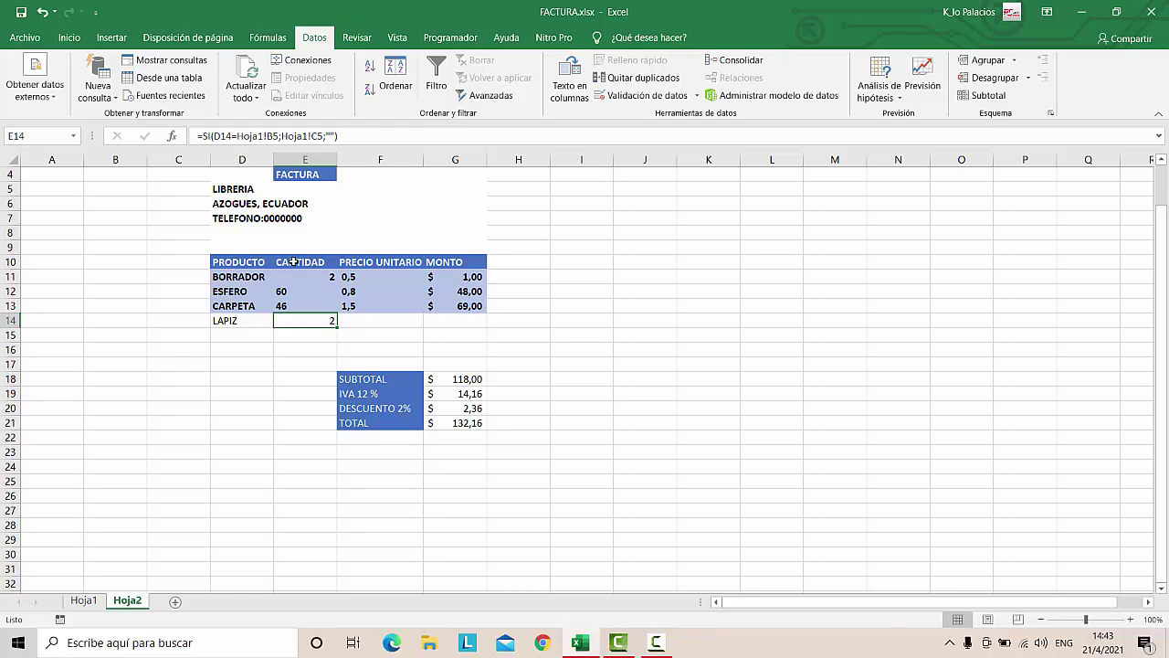
pyautogui.moveTo(346, 135); pyautogui.dragTo(186, 135)
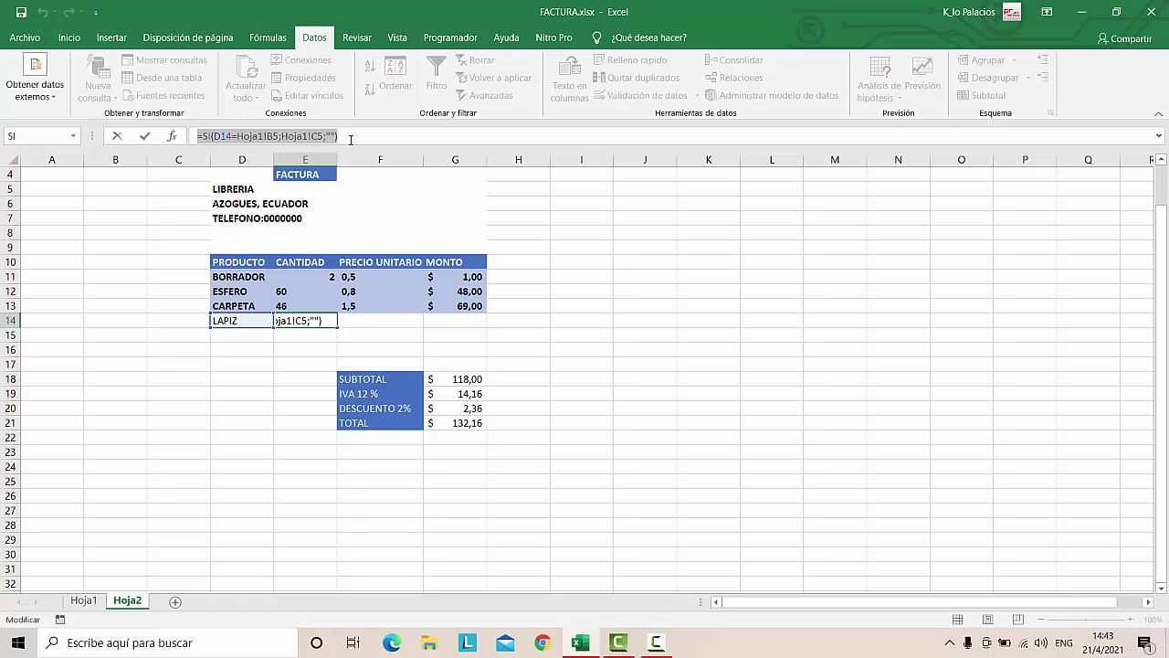
# Append & to the end of E14's formula and bring up the logical function list
pyautogui.click(354, 135)
pyautogui.write('&')
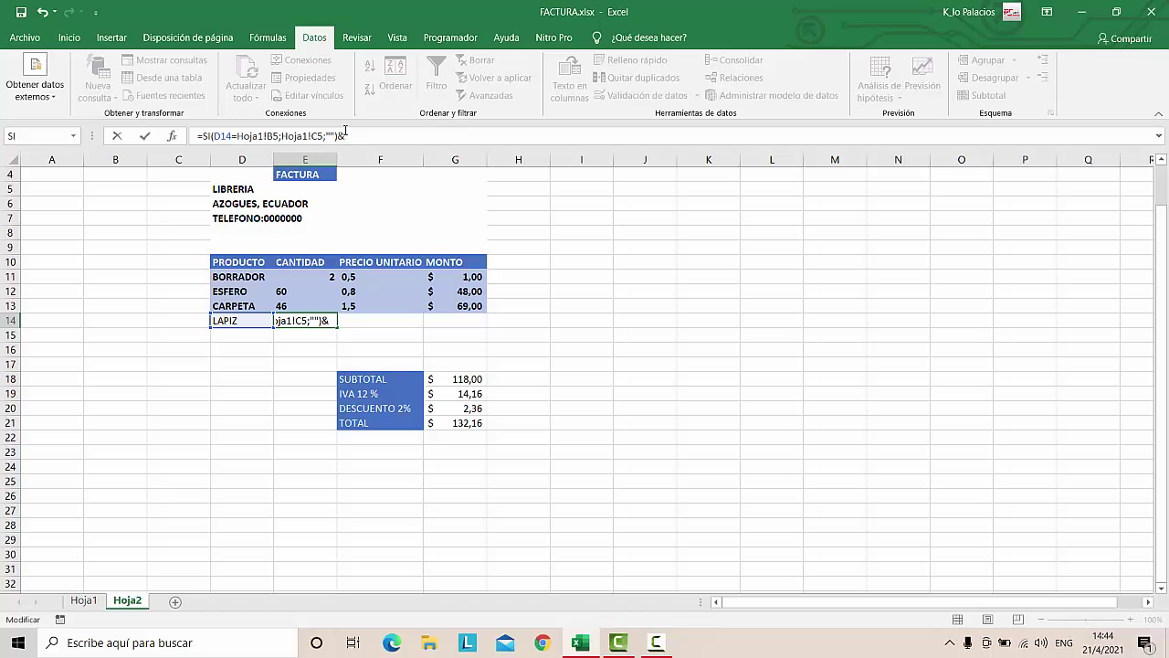
pyautogui.click(334, 135)
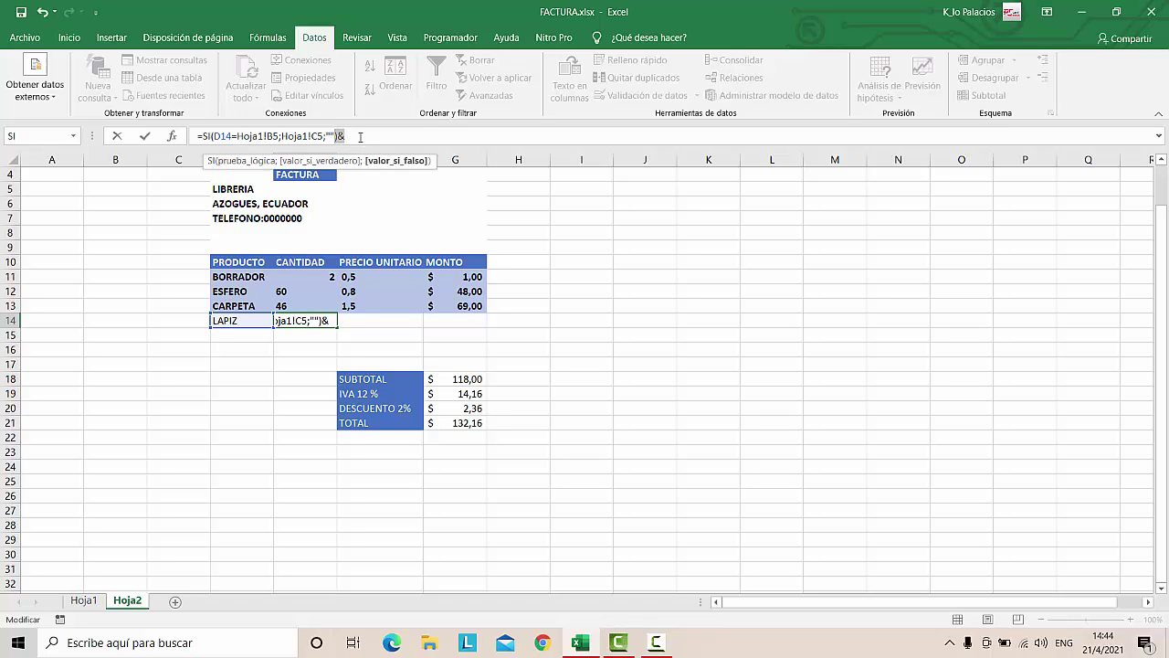
pyautogui.click(359, 135)
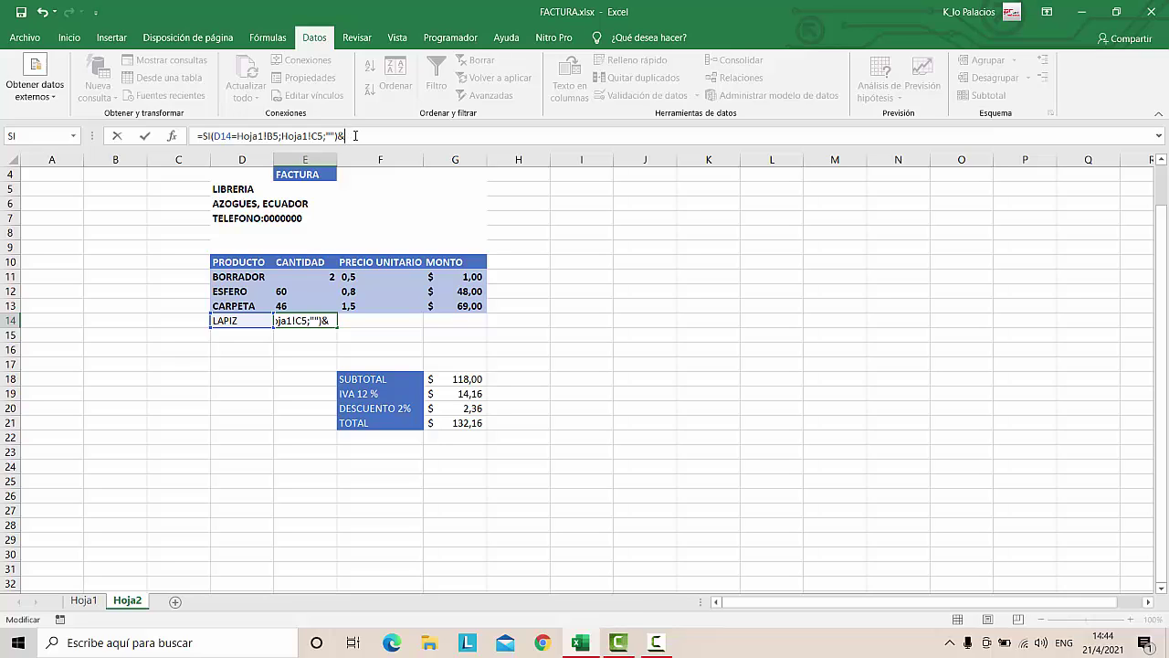
pyautogui.click(171, 137)
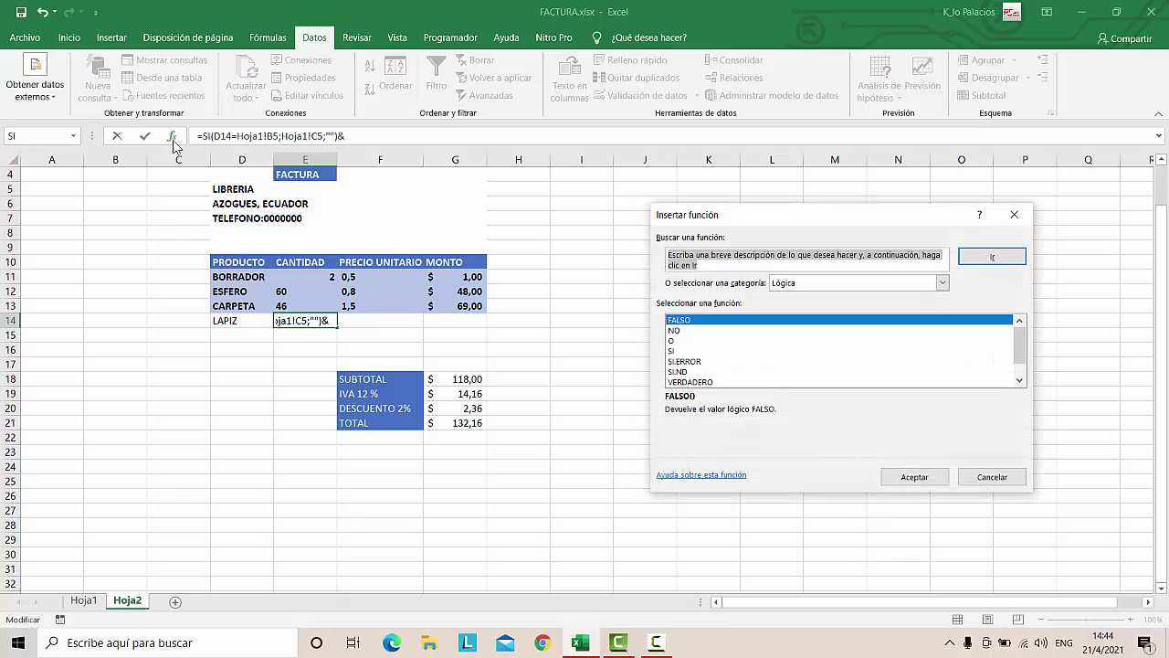
# Insert a second SI with the logical test Hoja2!D14=Hoja1!B6
pyautogui.click(676, 352)
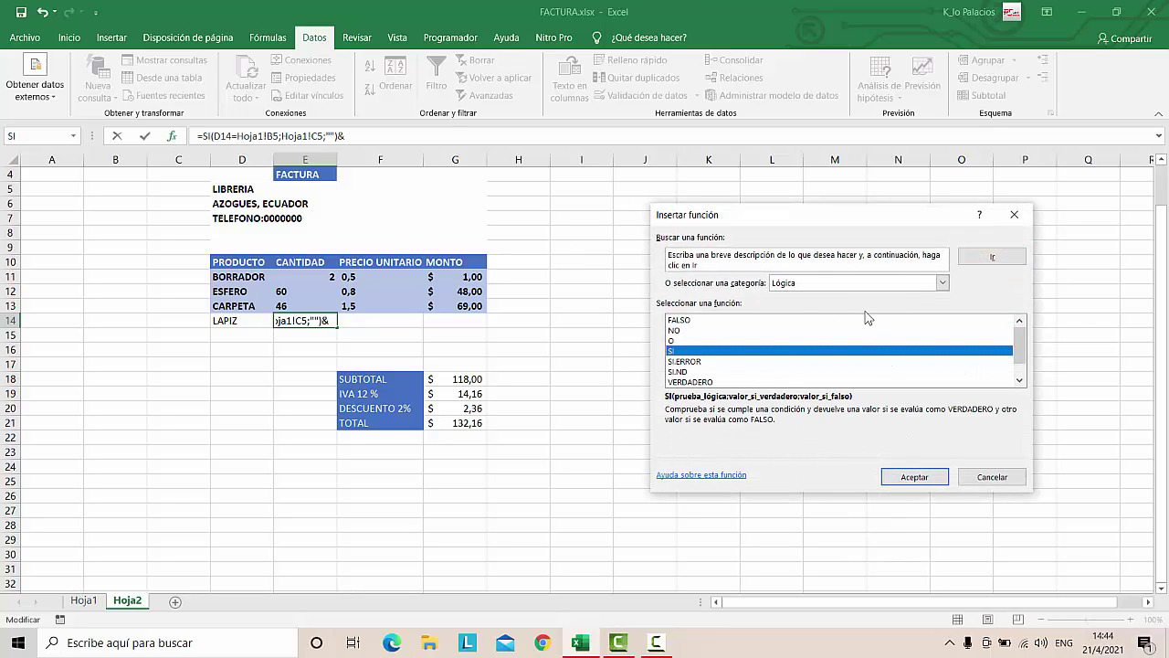
pyautogui.click(941, 475)
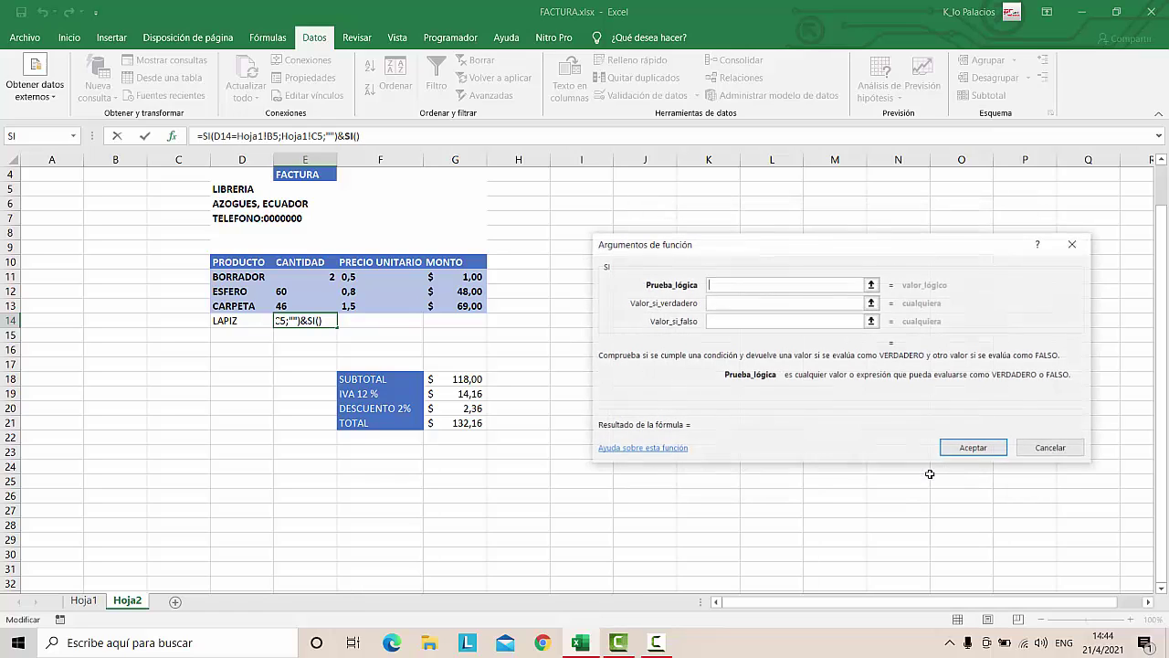
pyautogui.click(783, 304)
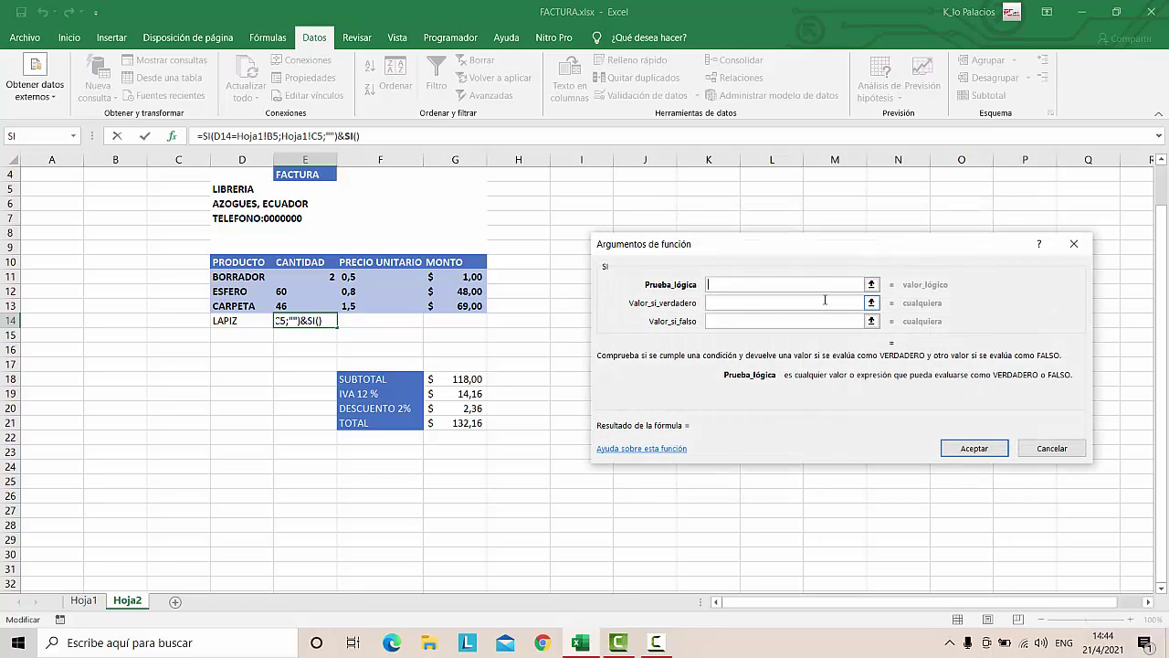
pyautogui.click(708, 285)
pyautogui.click(871, 286)
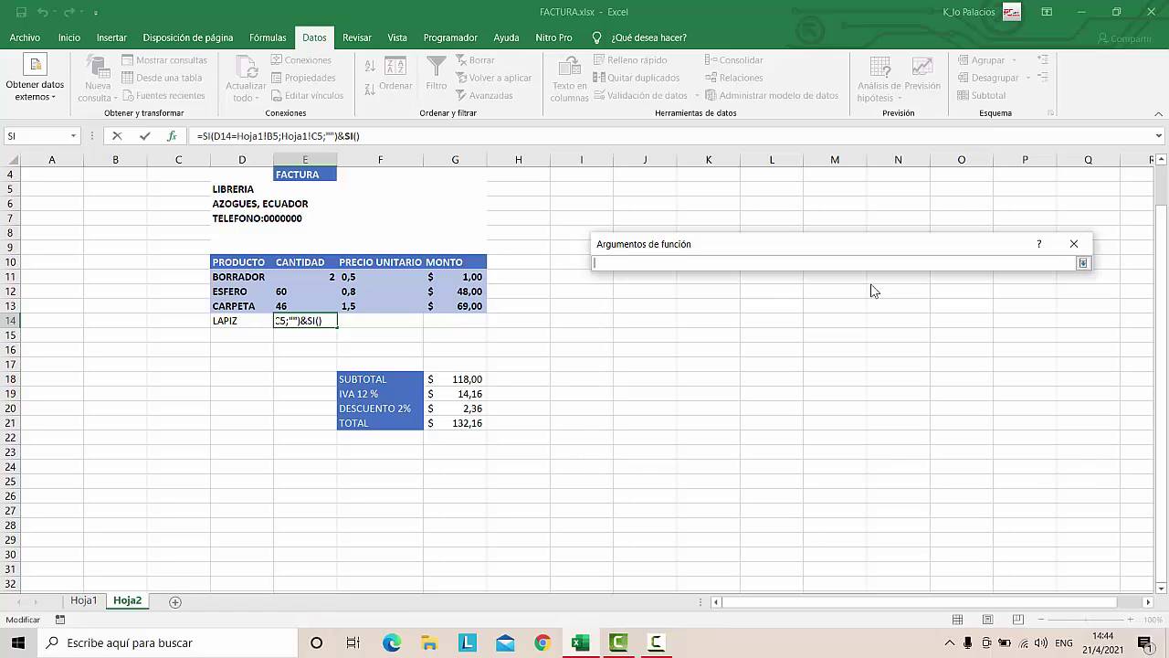
pyautogui.click(234, 321)
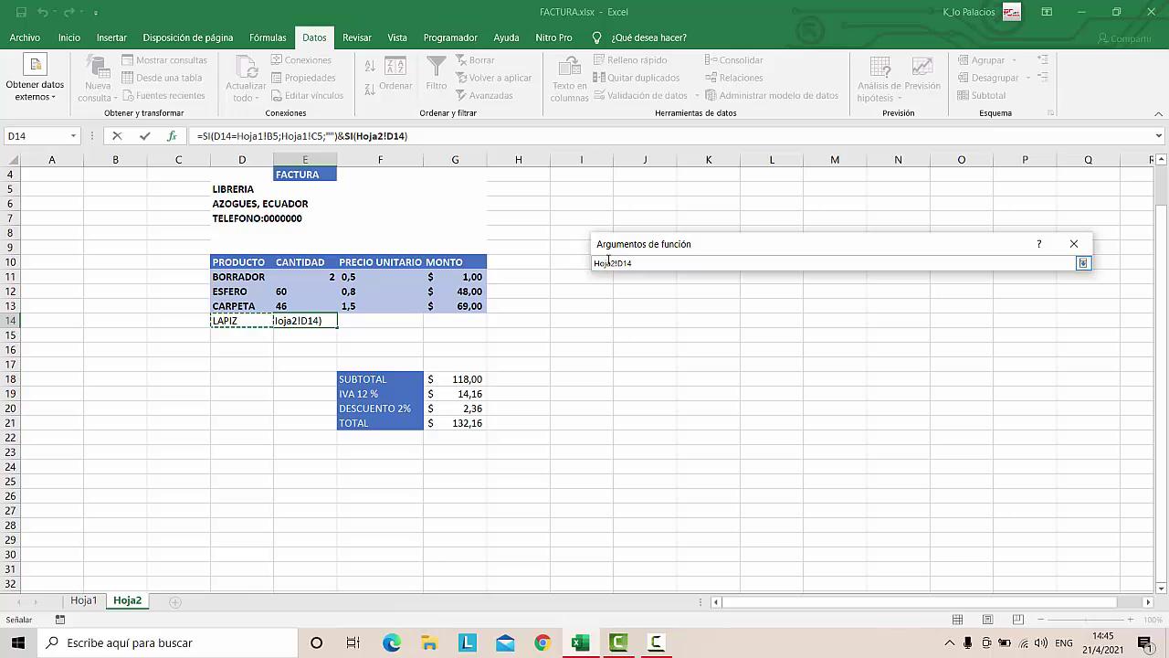
pyautogui.write('=')
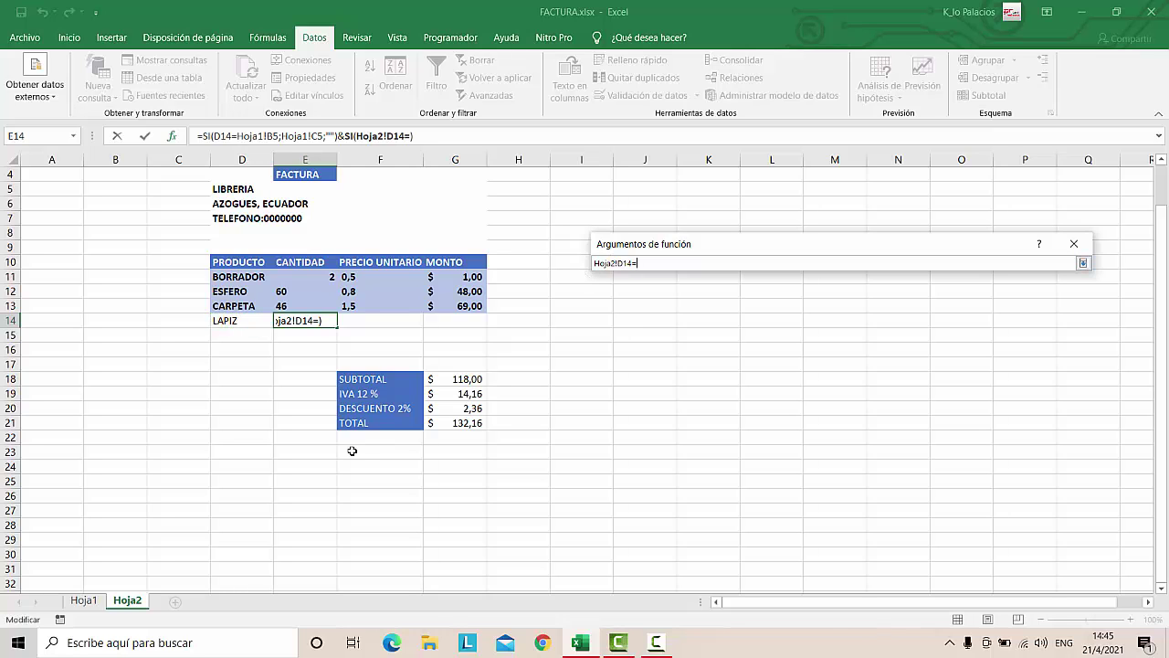
pyautogui.click(83, 600)
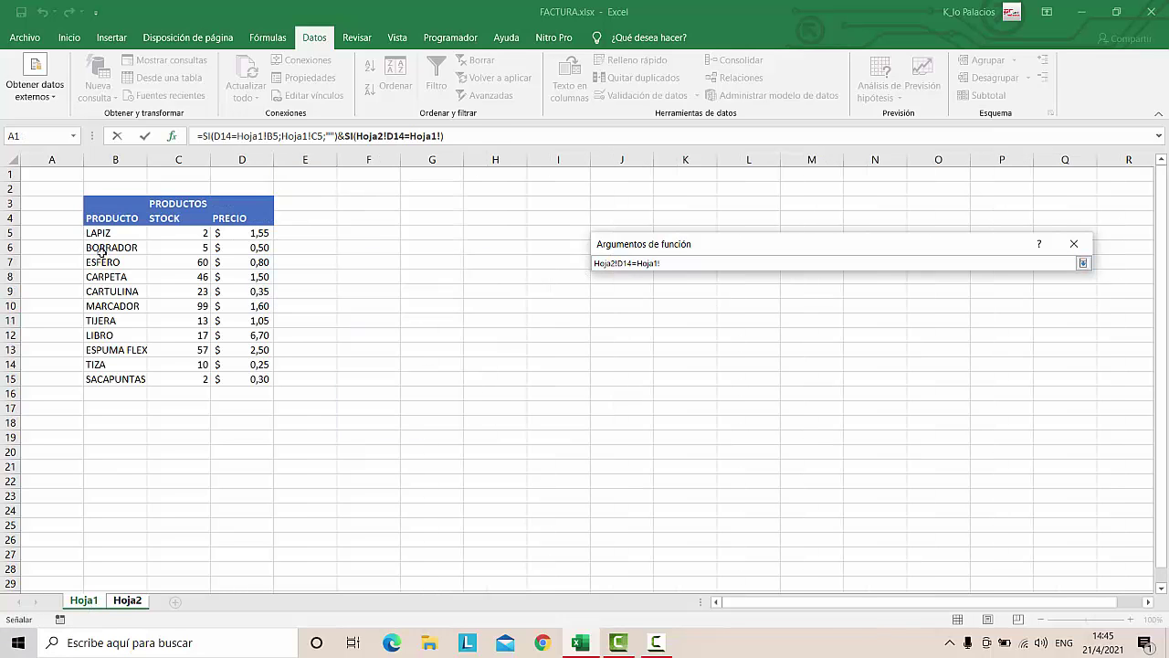
pyautogui.click(103, 251)
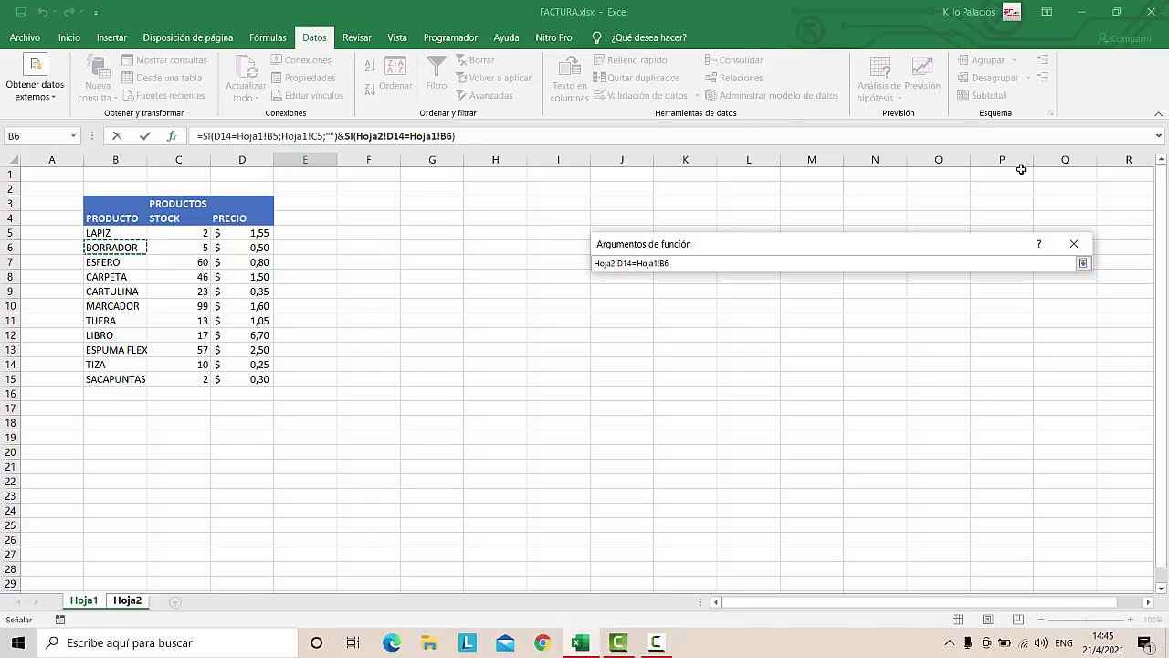
pyautogui.click(1085, 265)
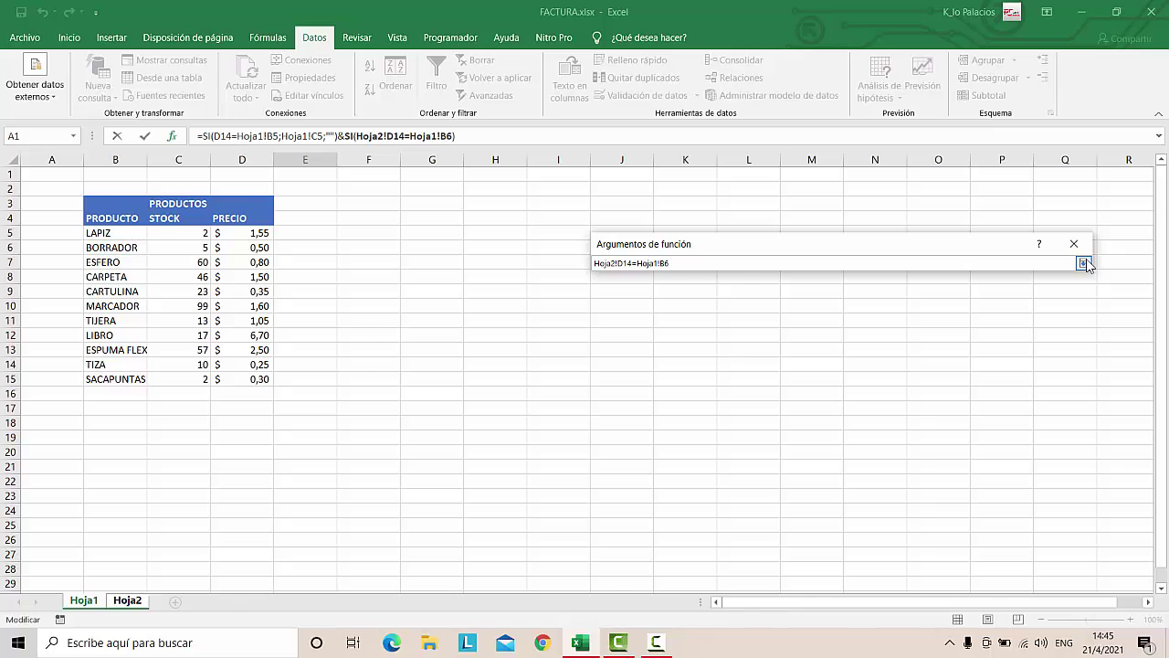
# Set the SI's true value to Hoja1!C6 and false value to "", then confirm
pyautogui.click(723, 303)
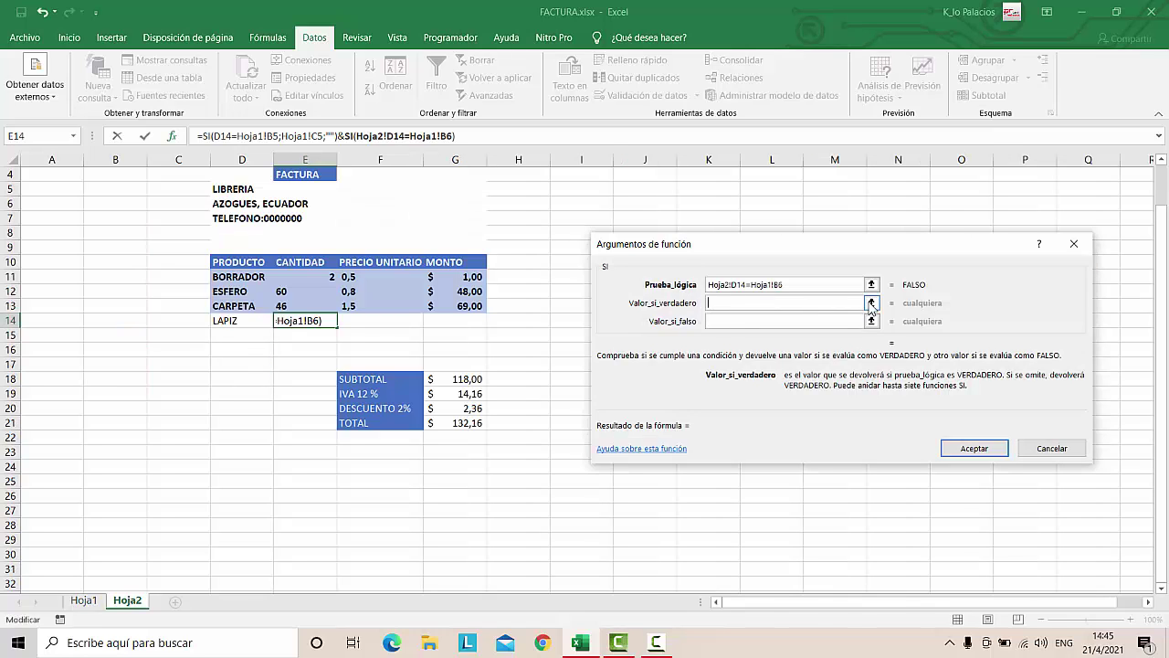
pyautogui.click(872, 304)
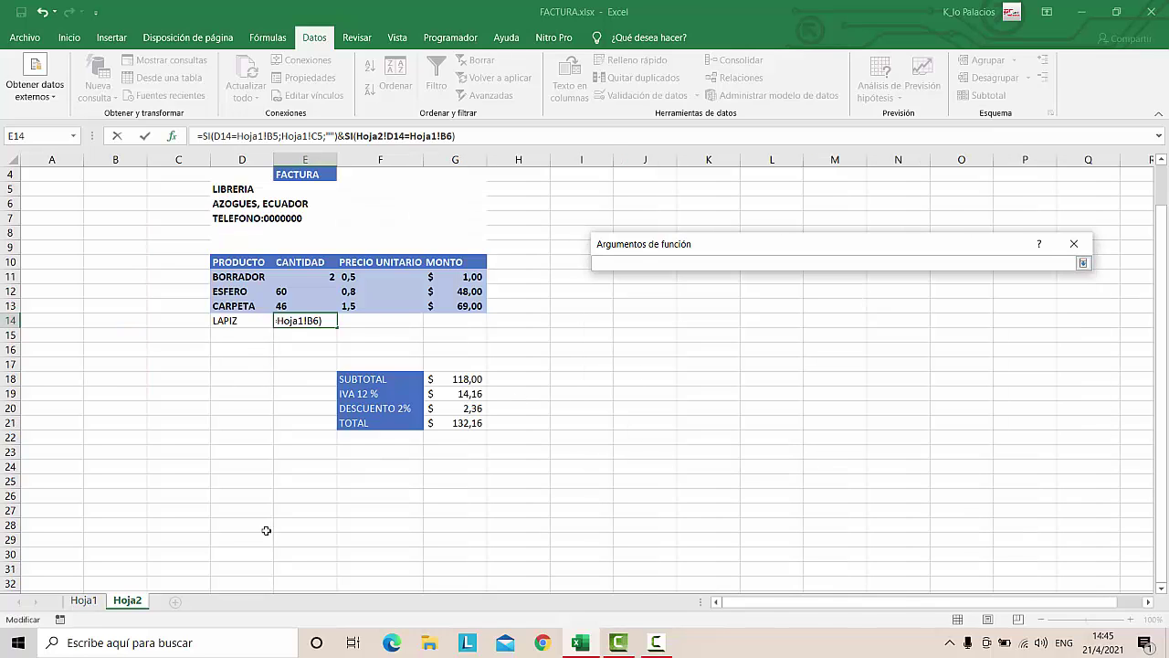
pyautogui.click(84, 600)
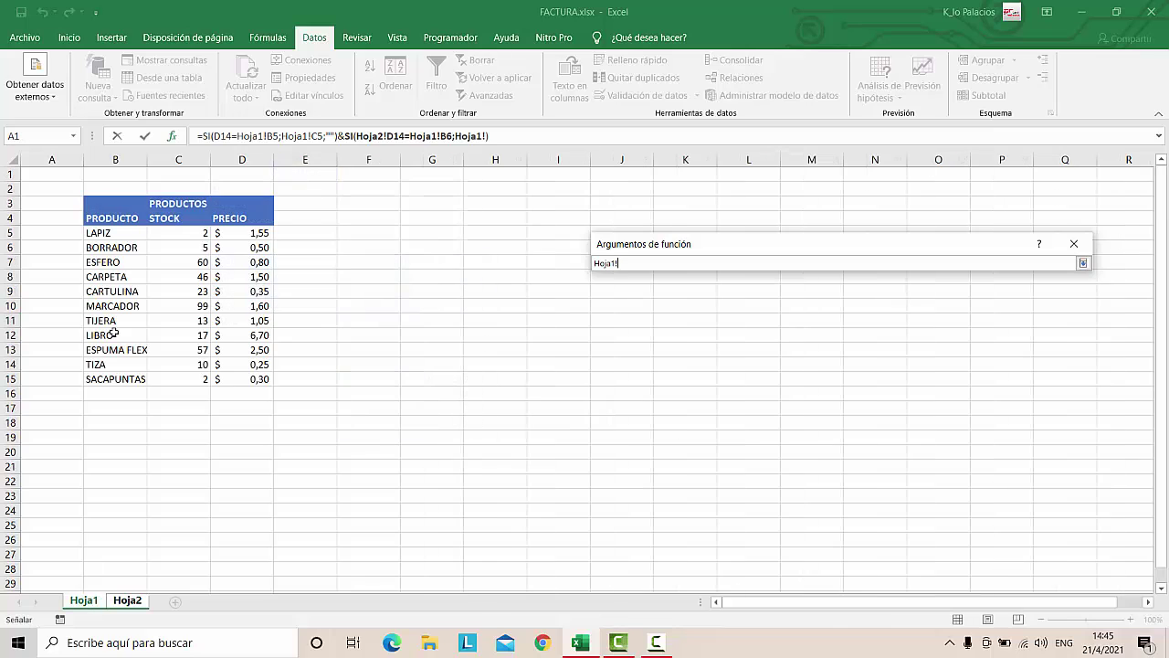
pyautogui.click(182, 249)
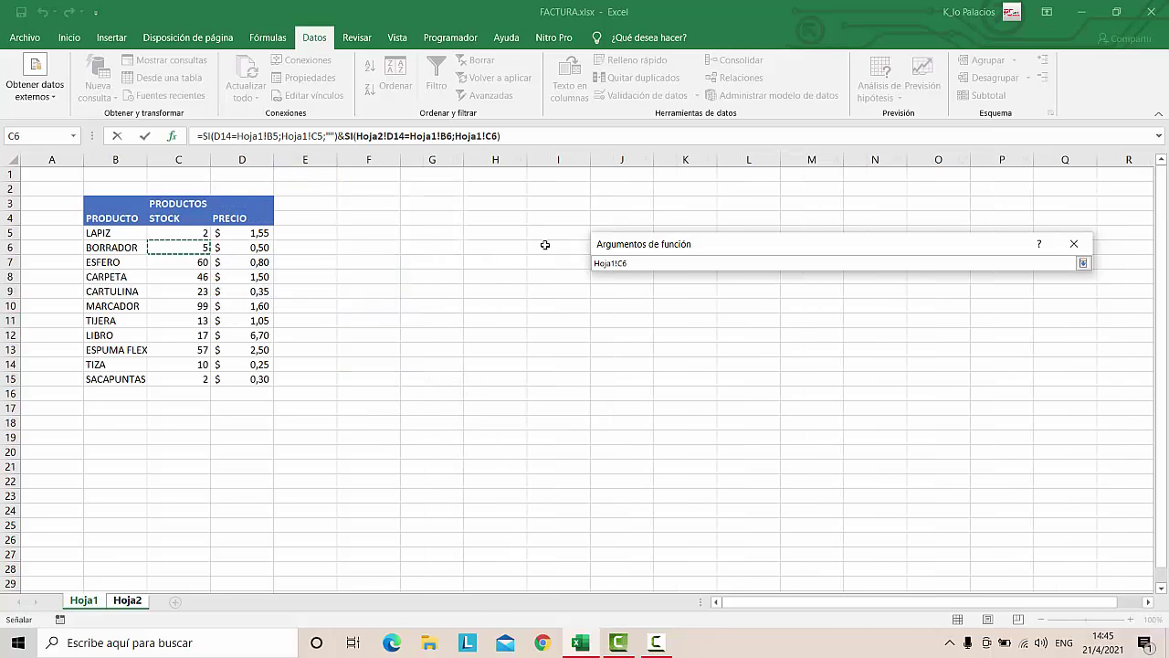
pyautogui.click(1082, 263)
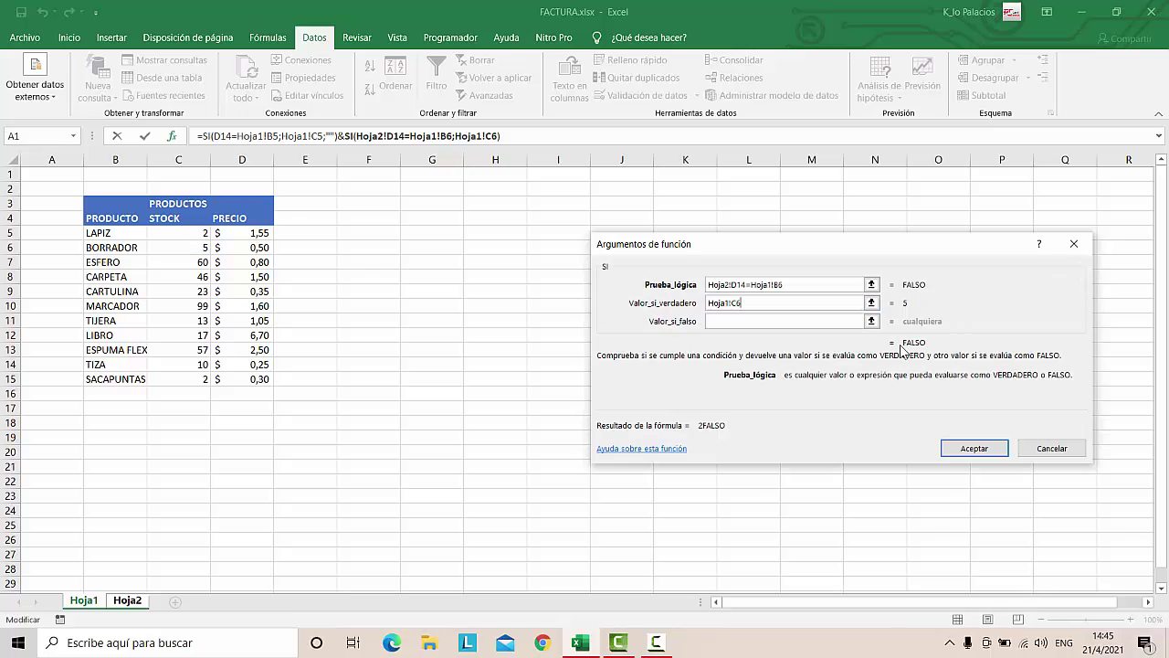
pyautogui.click(746, 326)
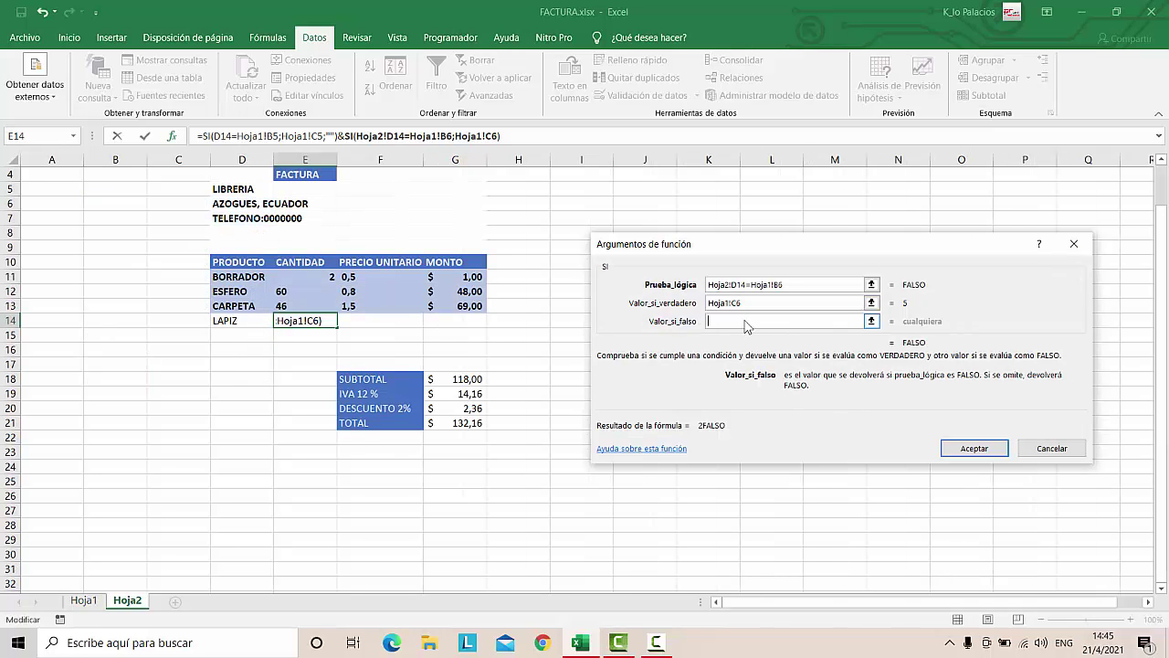
pyautogui.write('""')
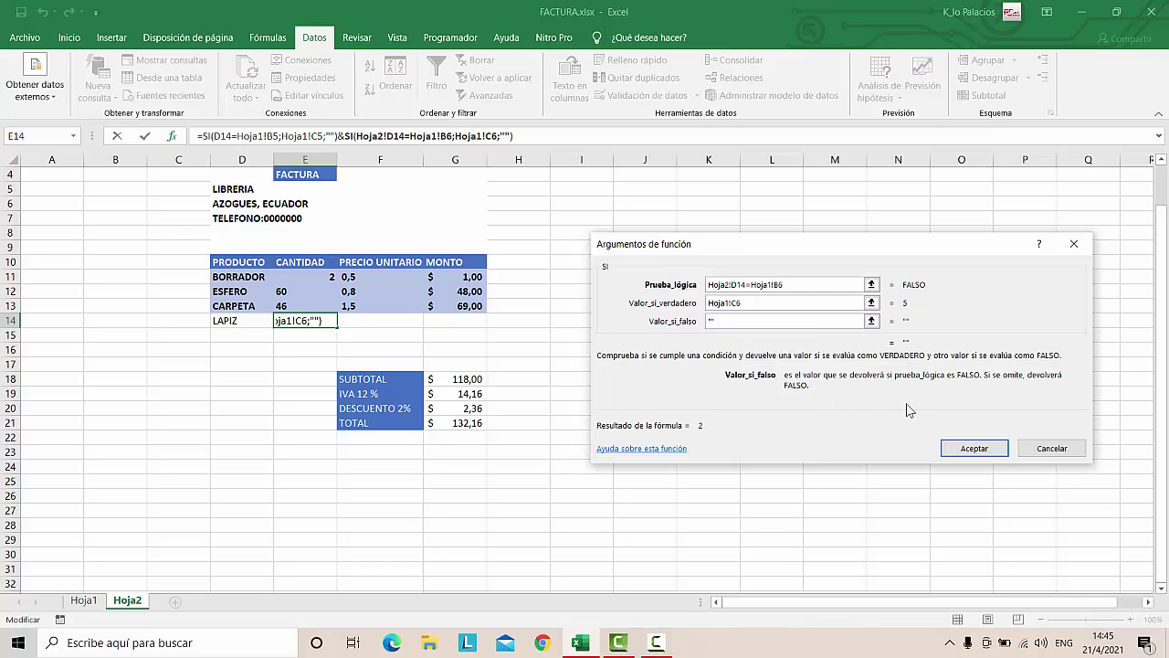
pyautogui.click(952, 447)
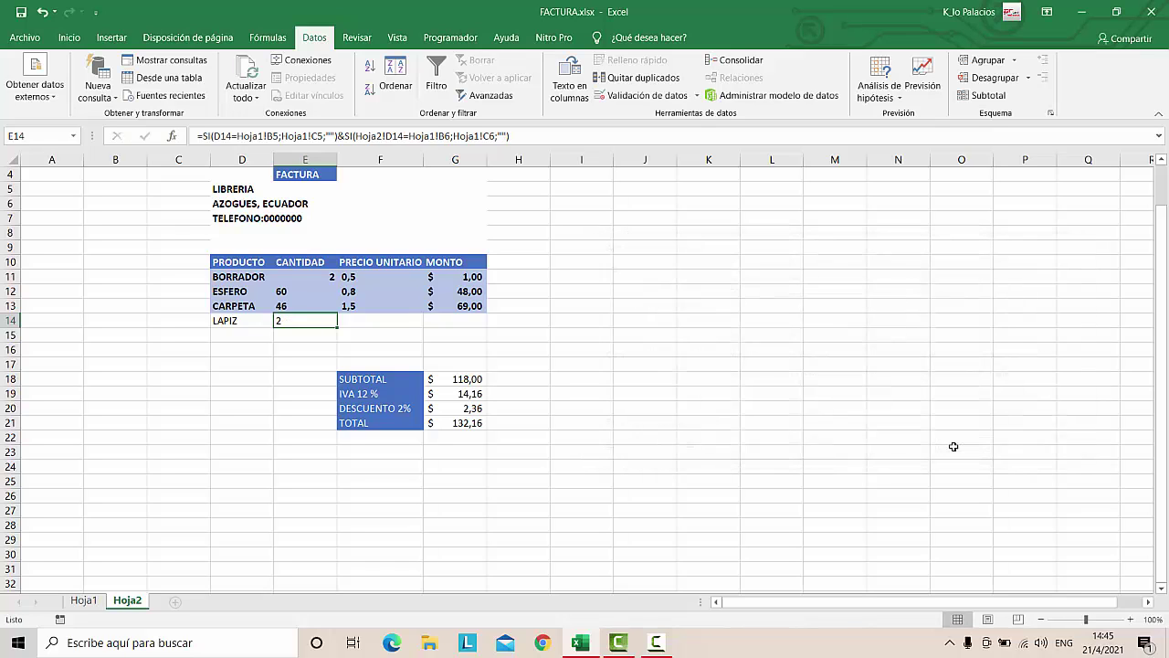
pyautogui.click(252, 325)
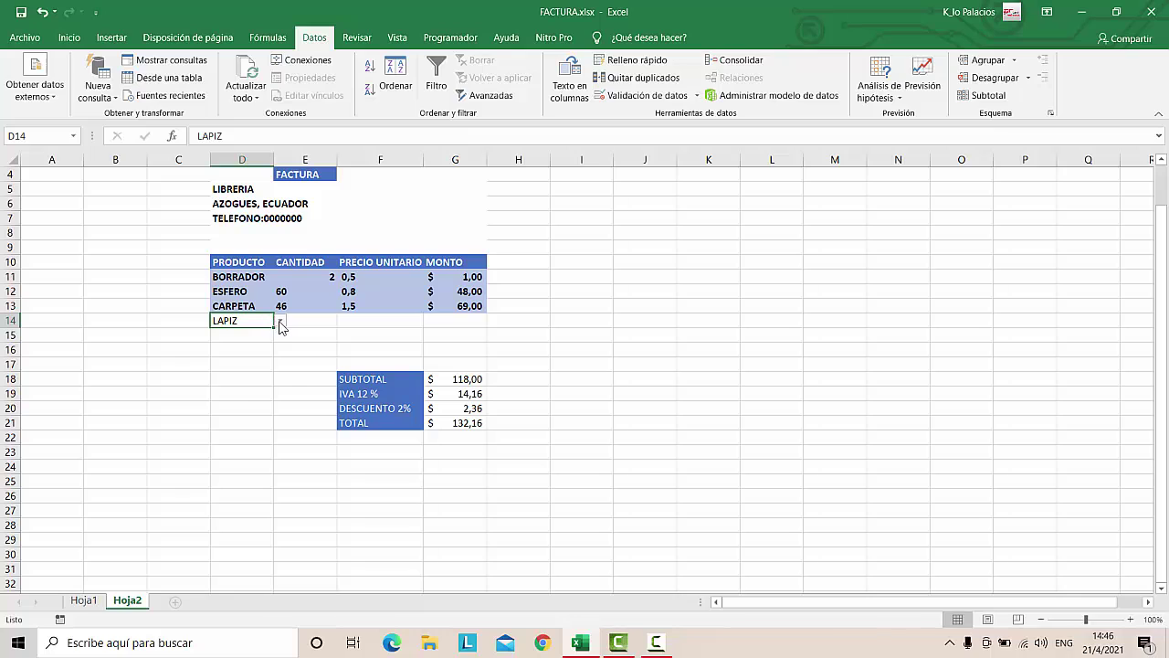
pyautogui.click(280, 324)
pyautogui.click(247, 342)
pyautogui.click(290, 329)
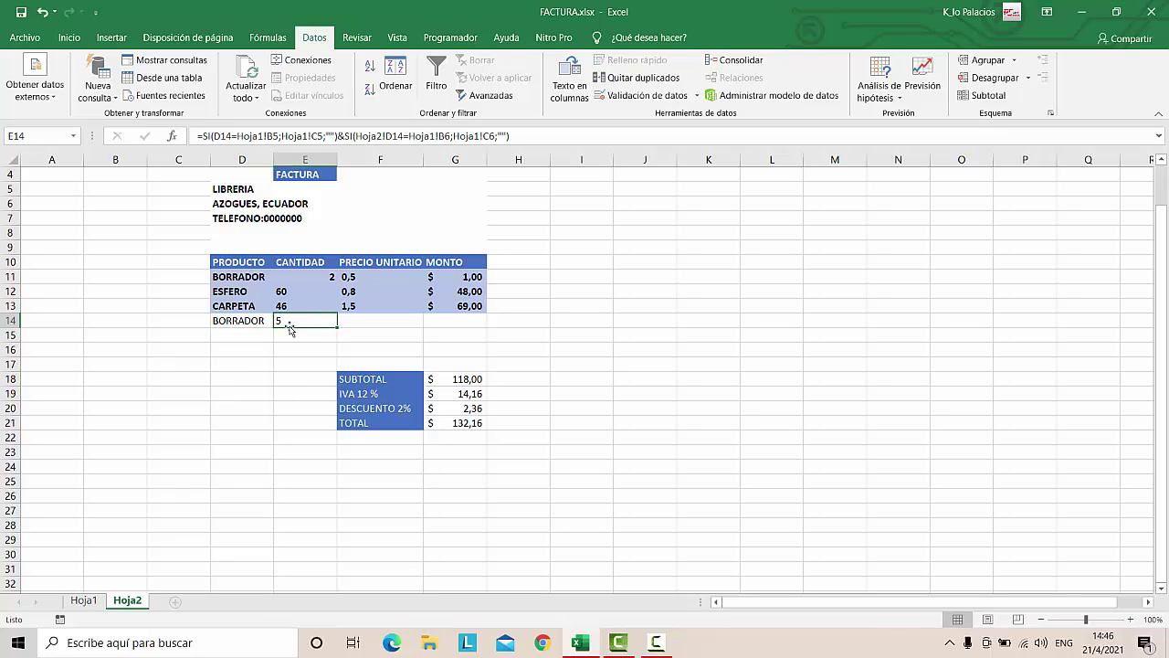
pyautogui.hotkey('ctrl', 'z')
pyautogui.click(84, 601)
pyautogui.hotkey('ctrl', 'pagedown')
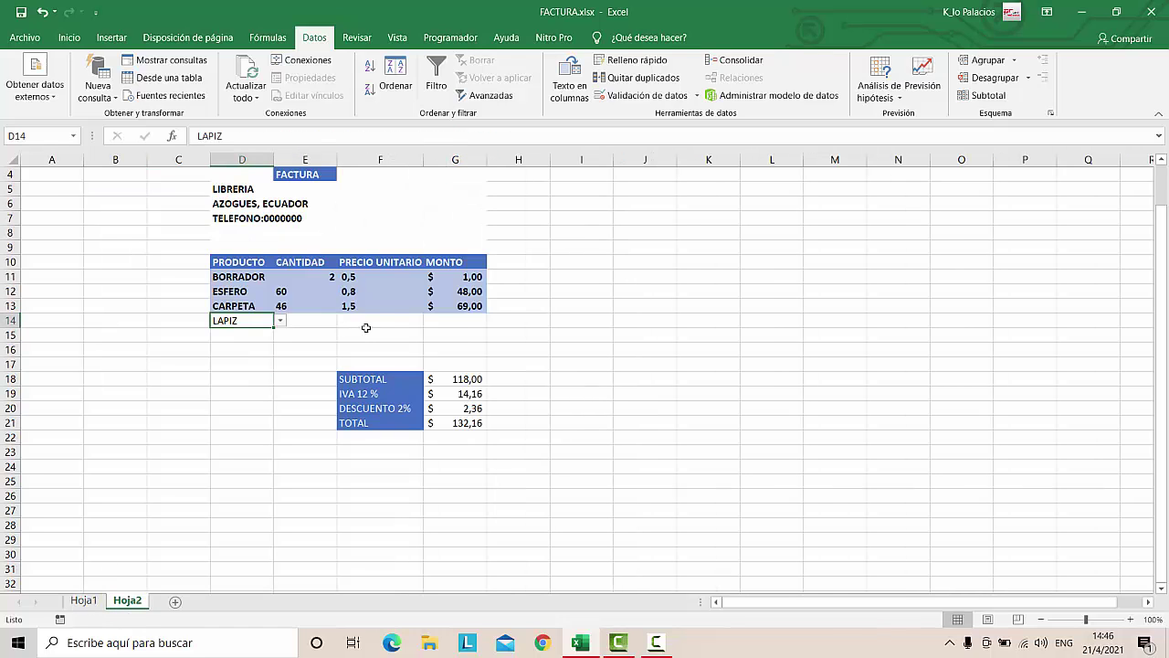
pyautogui.click(378, 320)
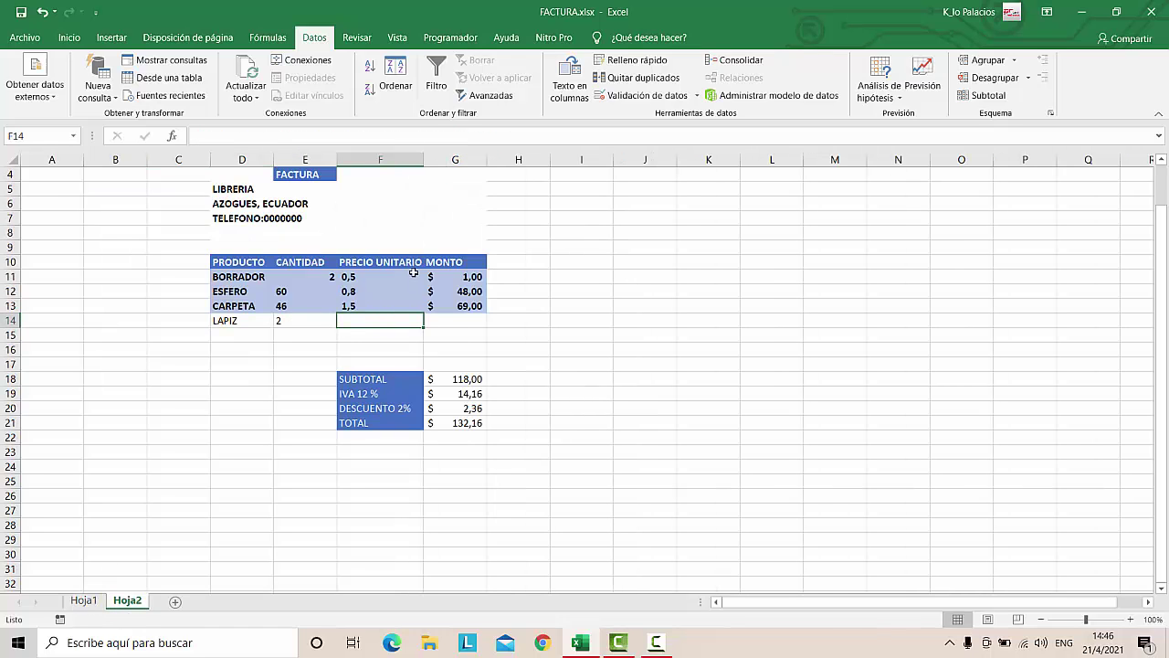
pyautogui.click(82, 601)
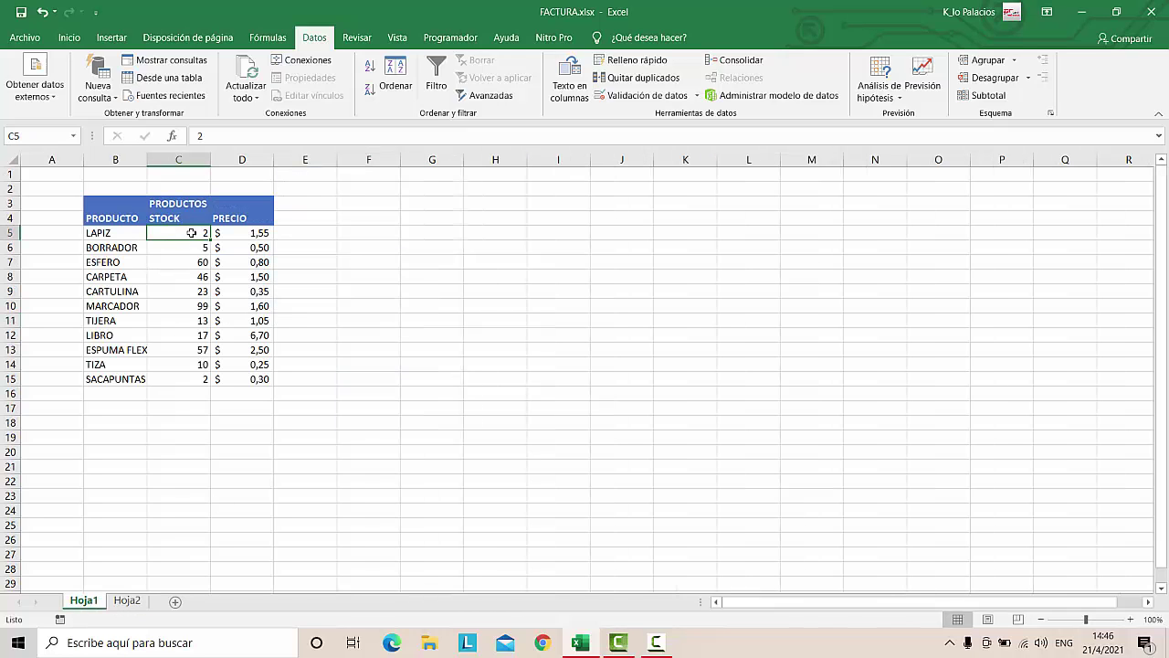
pyautogui.click(251, 236)
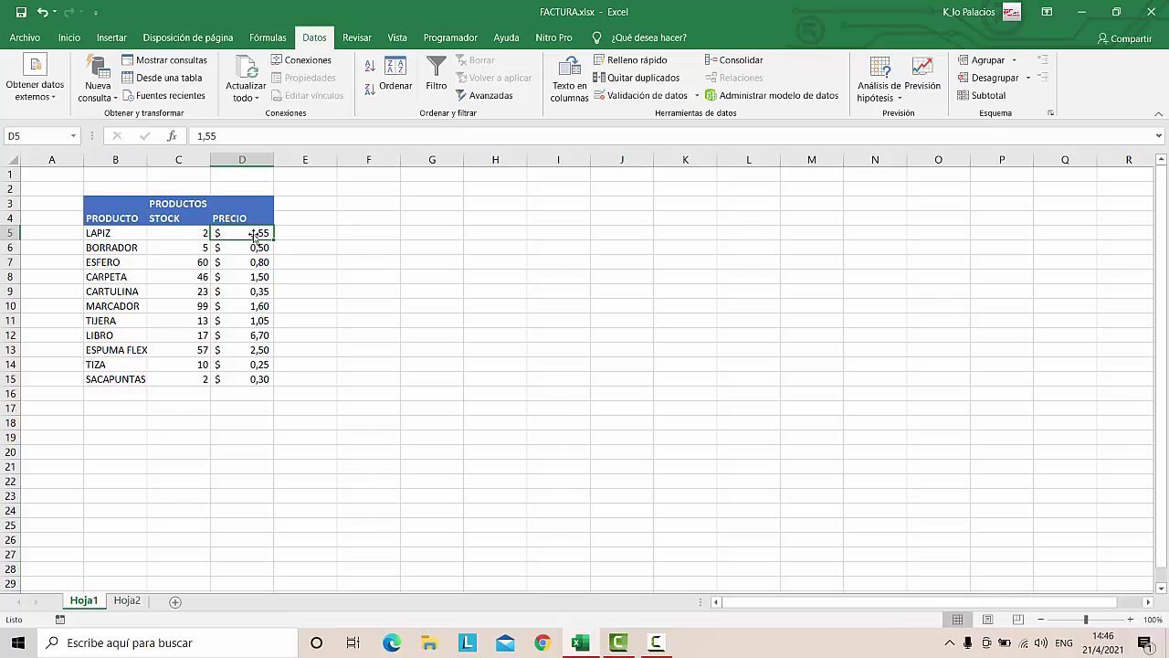
pyautogui.click(128, 600)
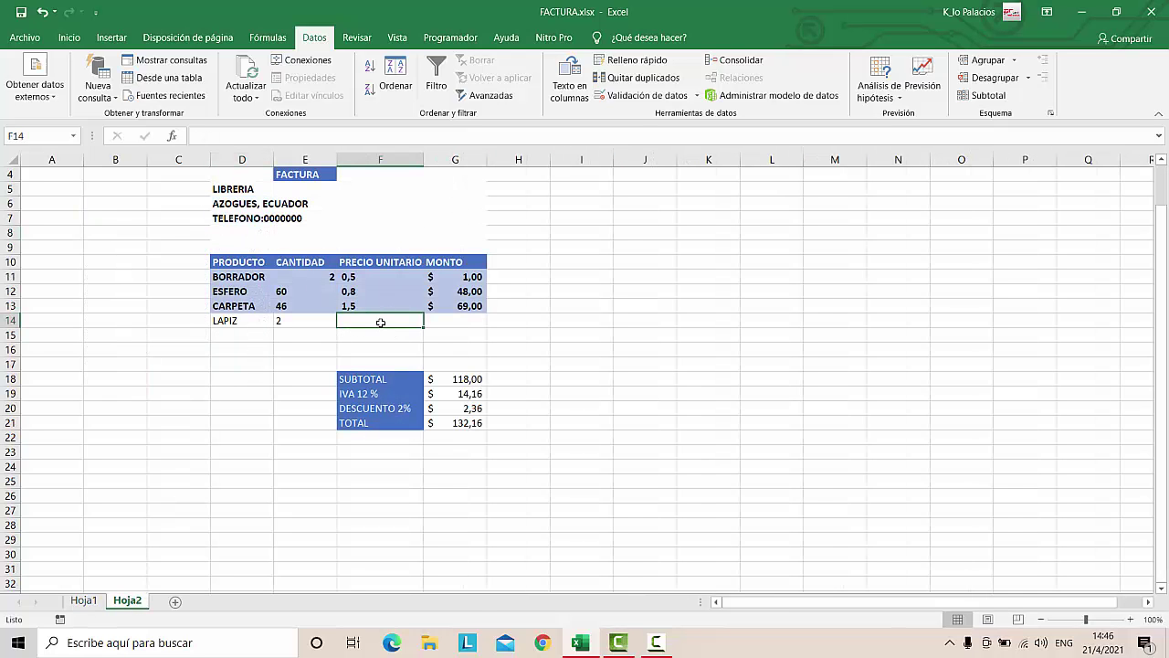
# Start an SI function in F14 with the test D14=Hoja1!B5
pyautogui.click(172, 137)
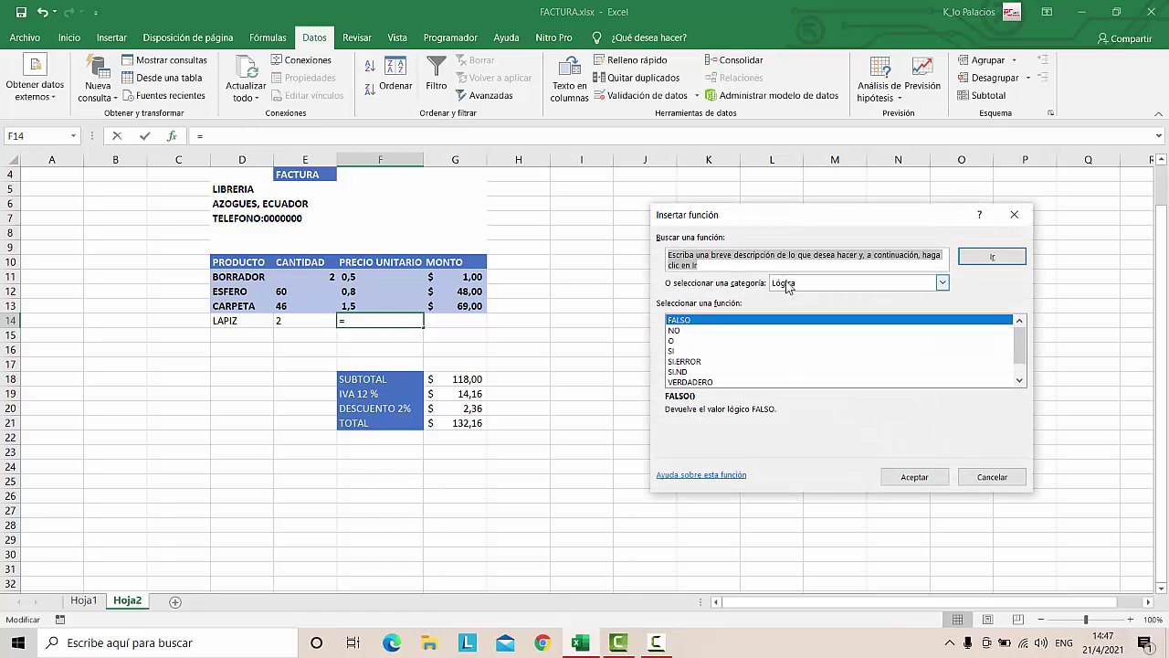
pyautogui.click(678, 351)
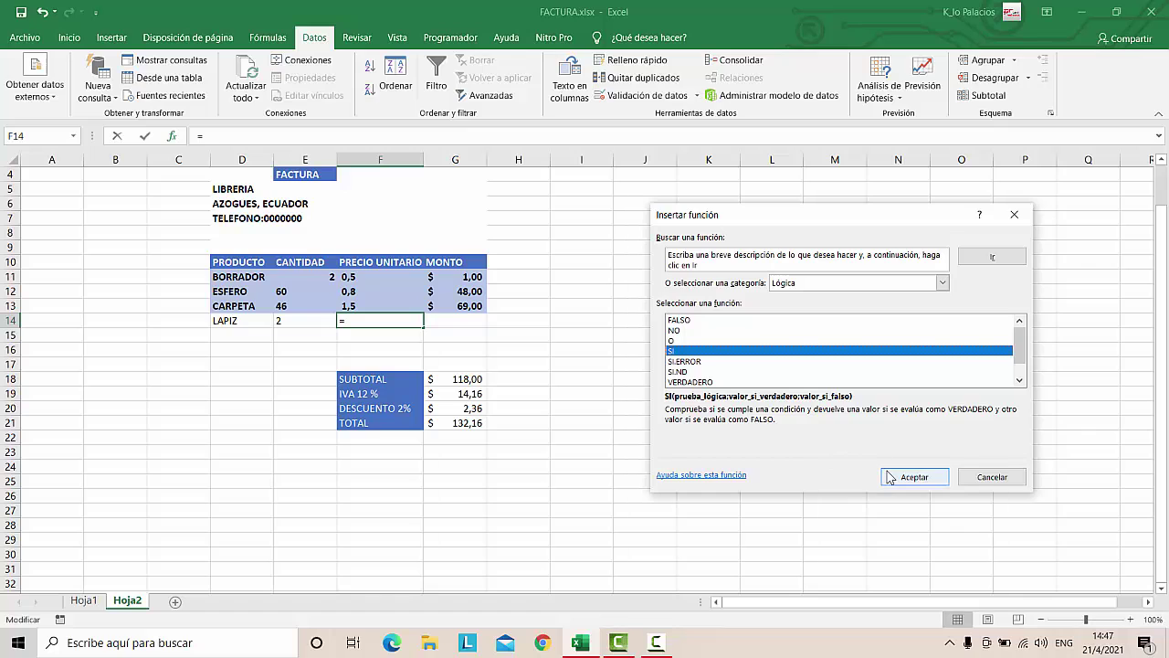
pyautogui.click(914, 477)
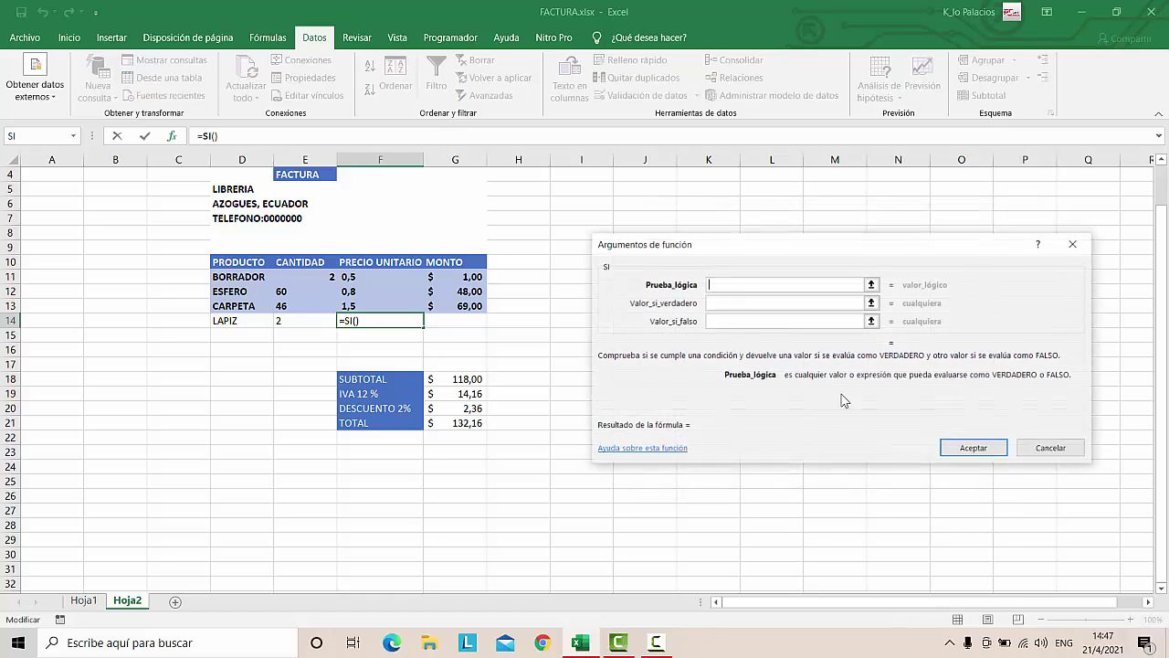
pyautogui.click(871, 285)
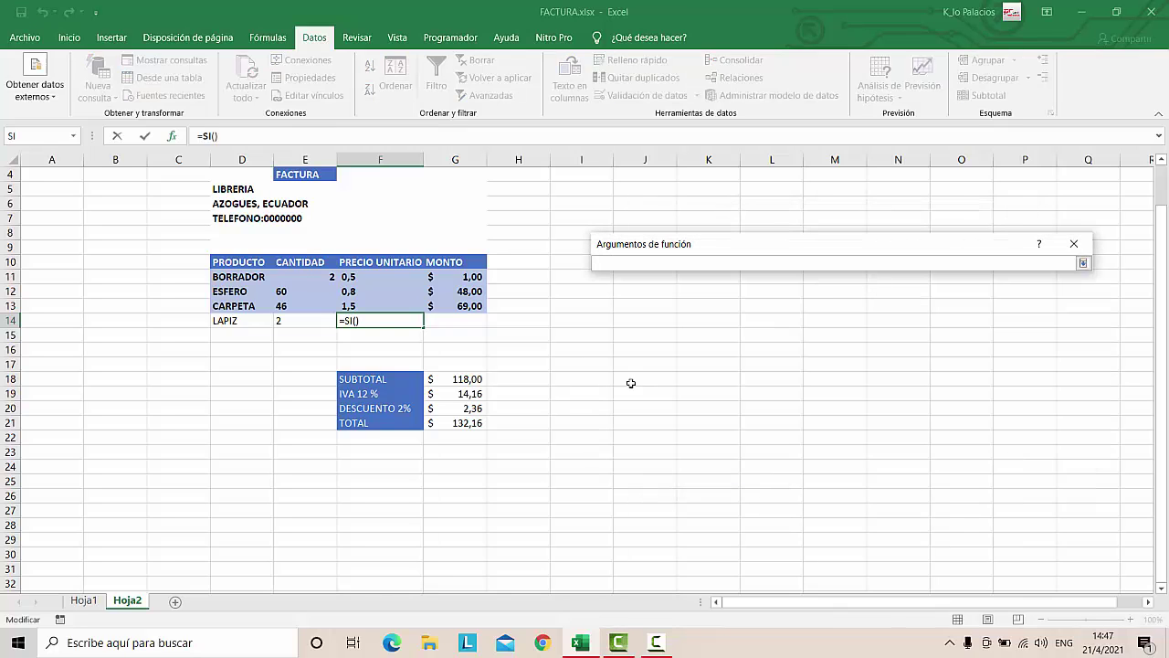
pyautogui.click(242, 322)
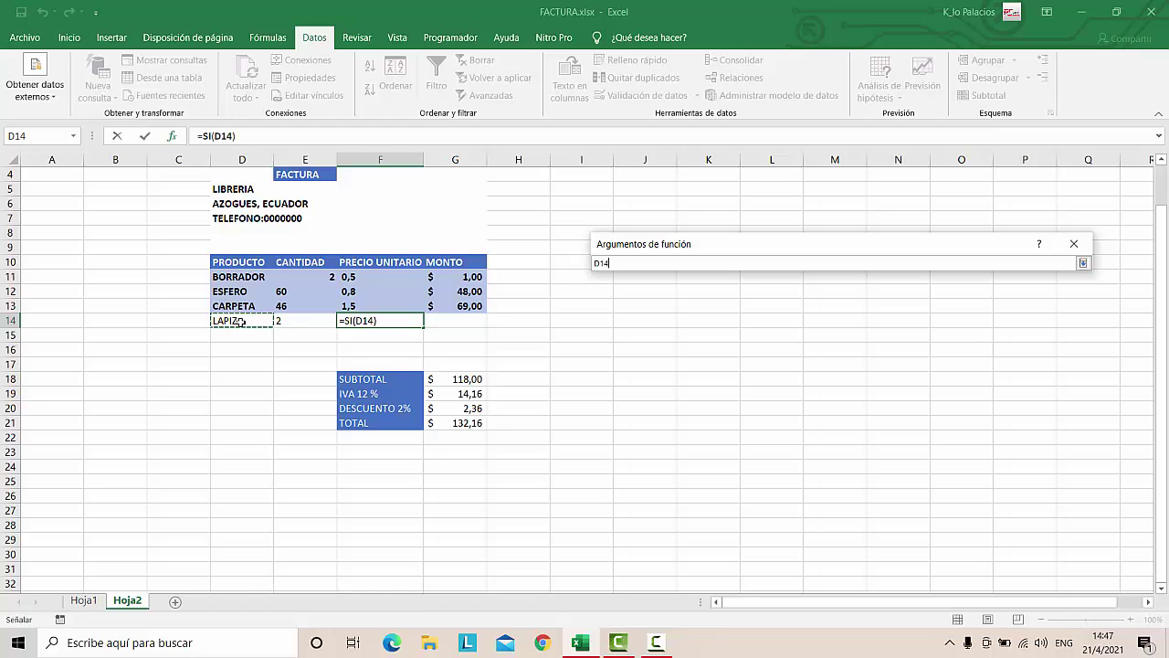
pyautogui.write('=')
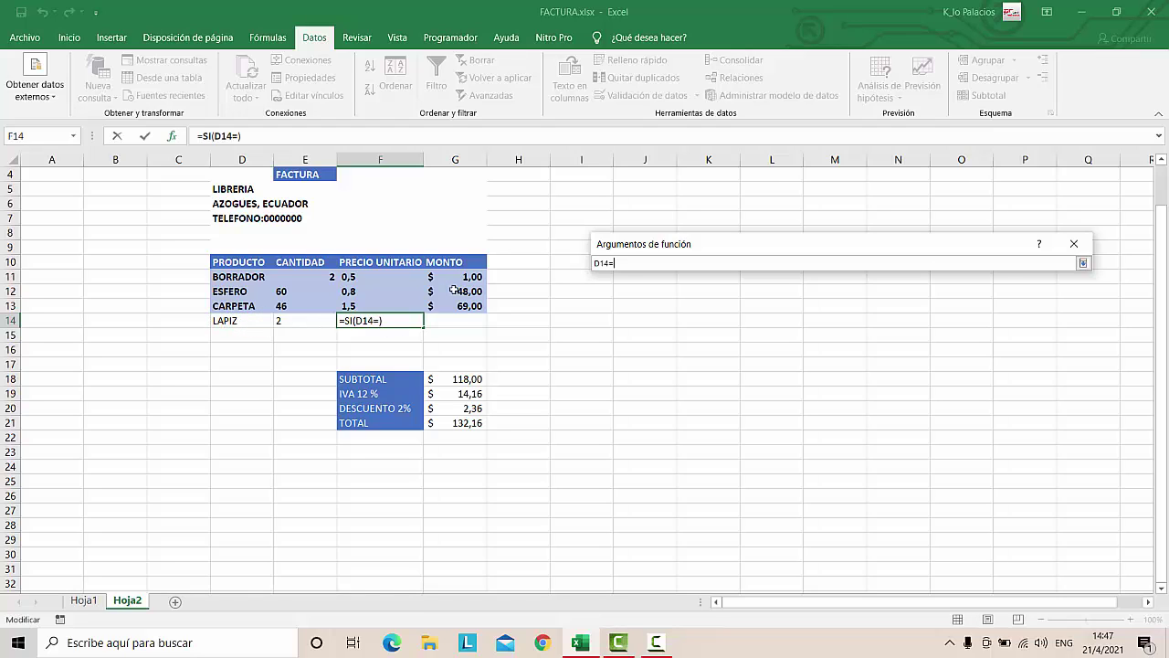
pyautogui.click(83, 600)
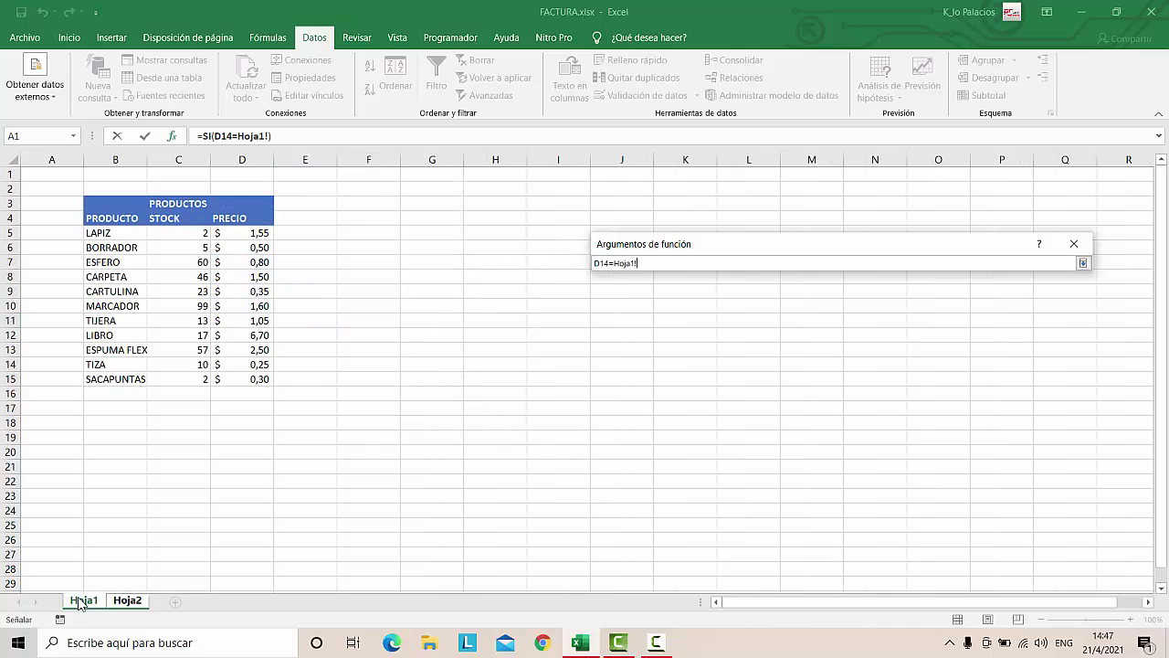
pyautogui.click(102, 235)
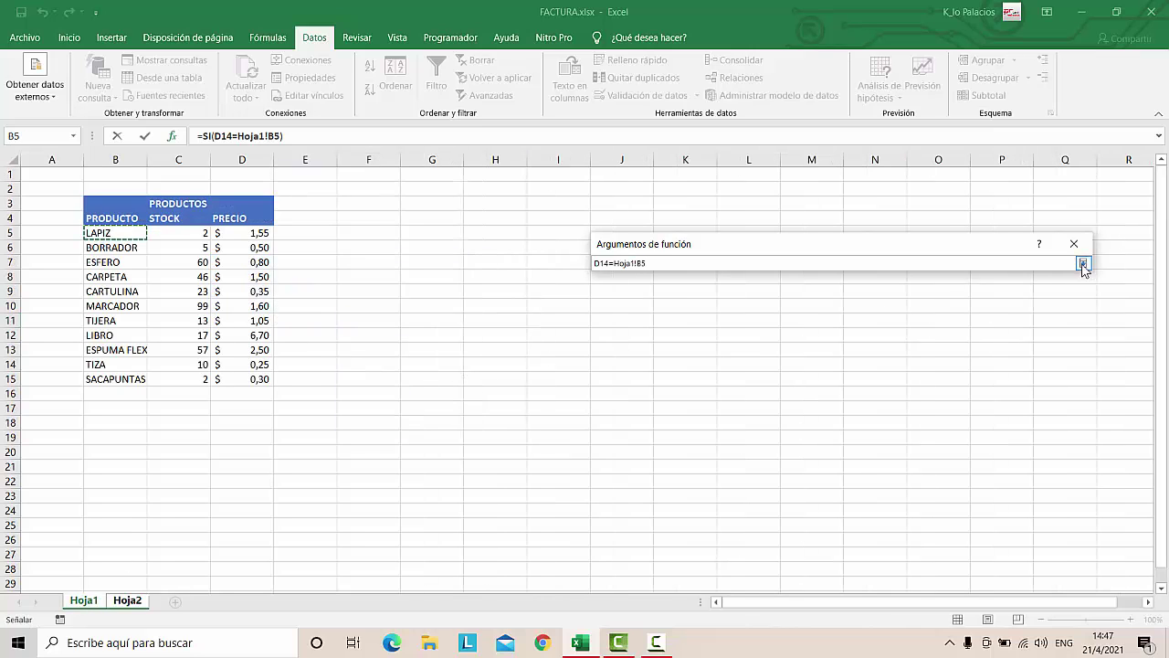
pyautogui.click(1083, 263)
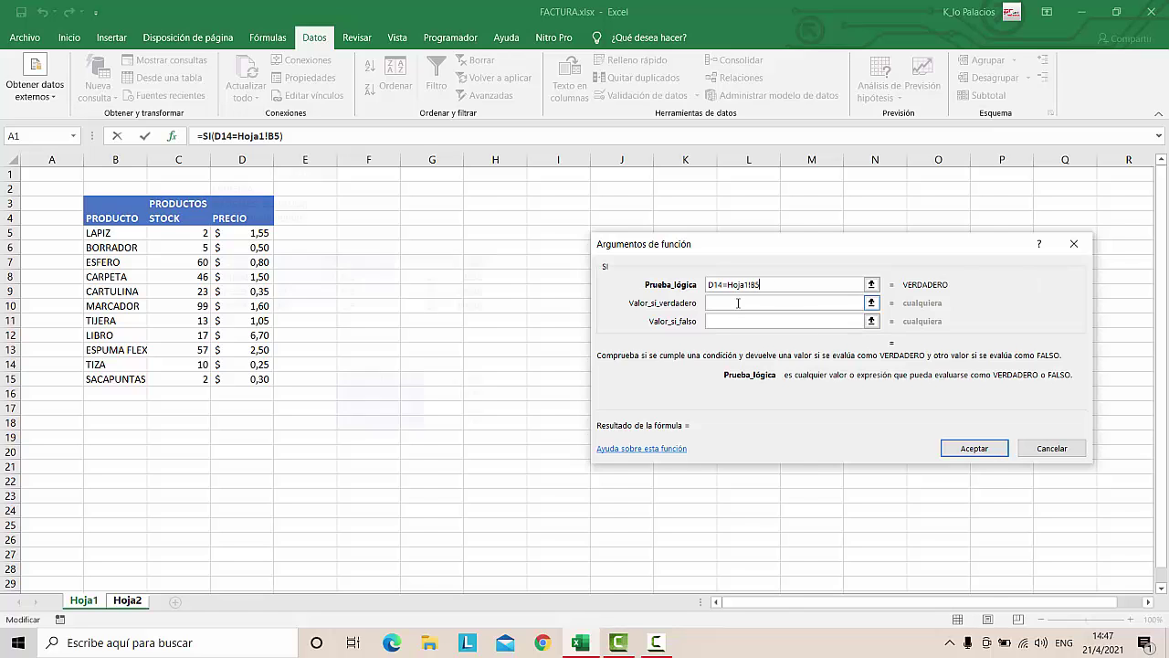
# Set the true value to Hoja1!D5 and false value to "", giving a 1,55 price
pyautogui.click(738, 302)
pyautogui.click(873, 304)
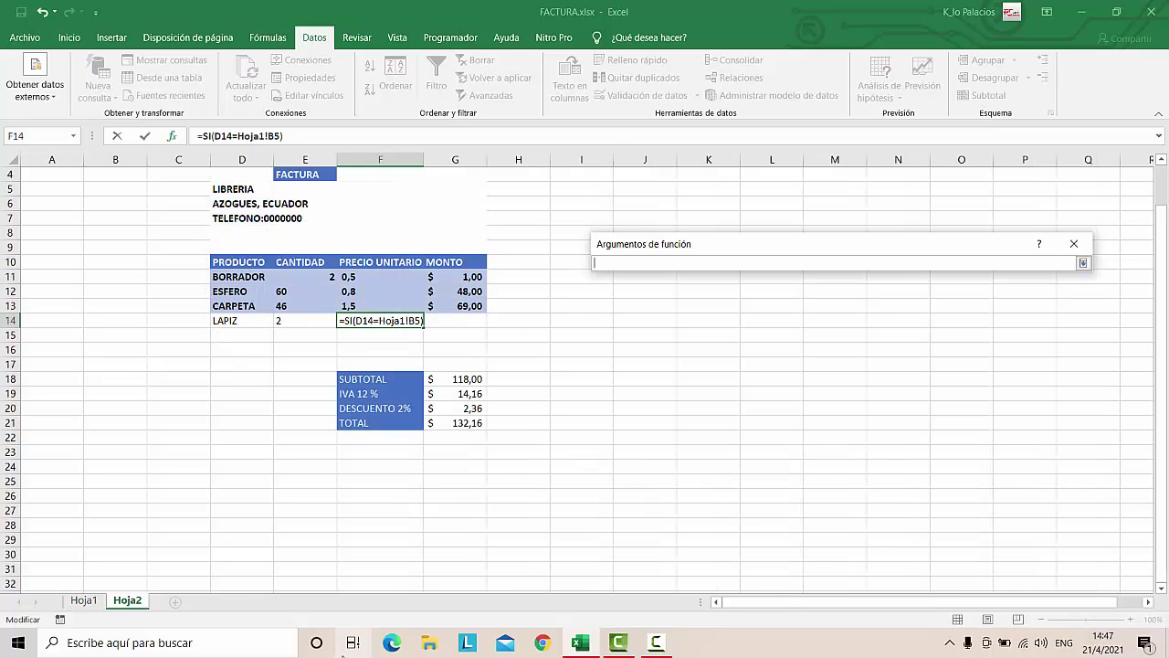
pyautogui.click(82, 603)
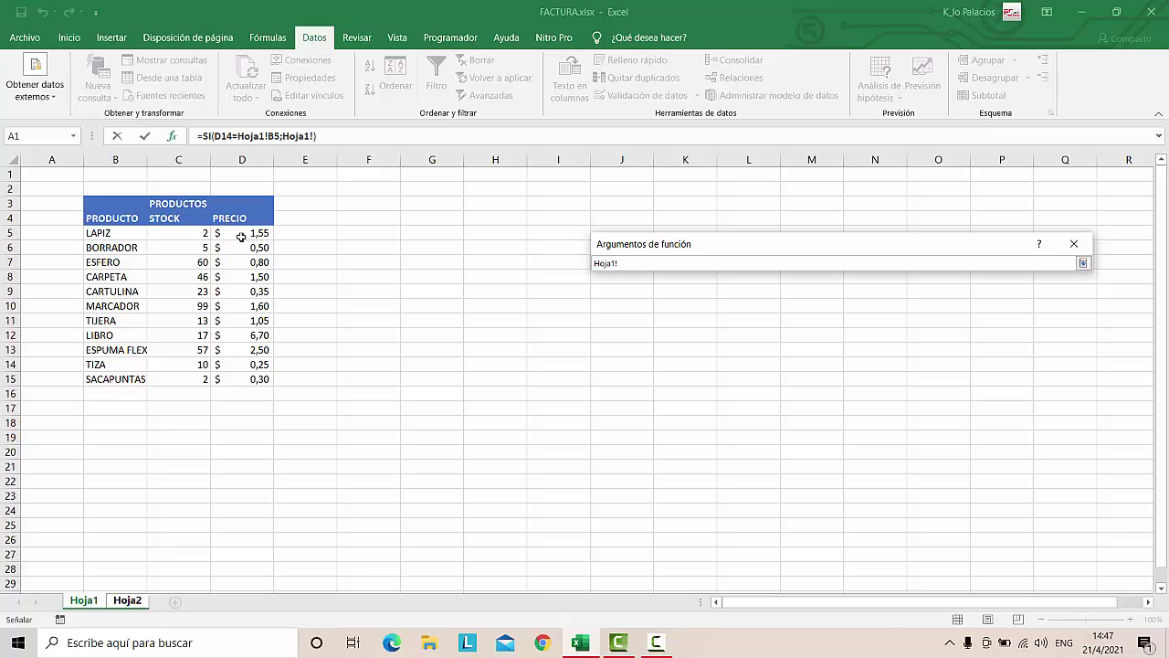
pyautogui.click(245, 236)
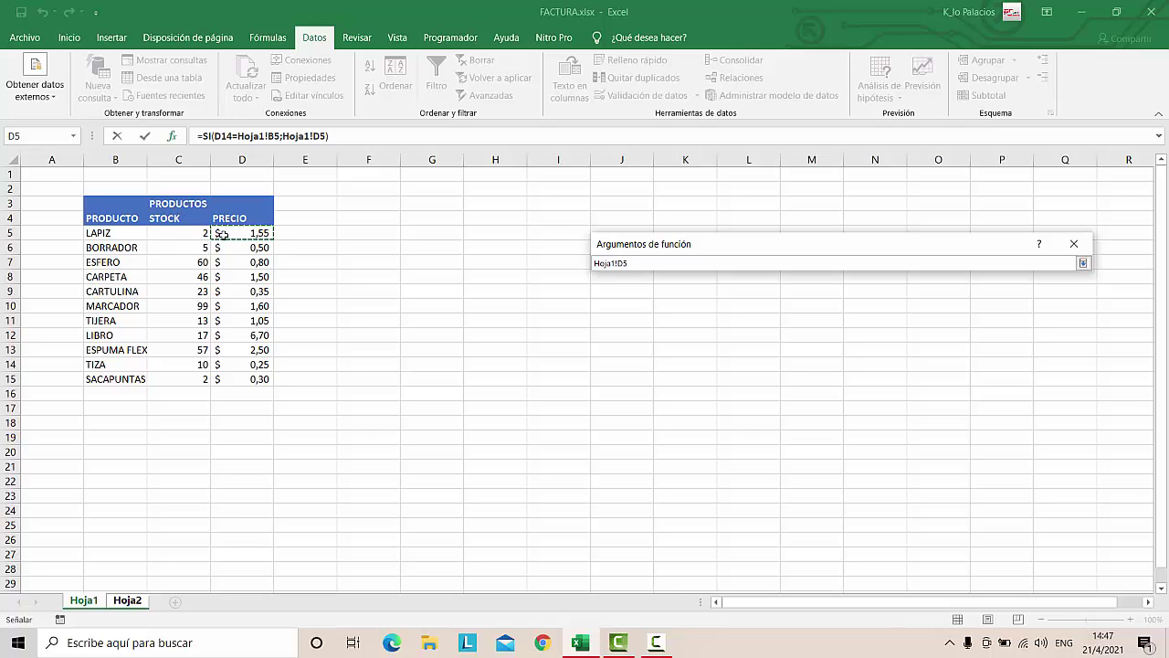
pyautogui.click(1082, 263)
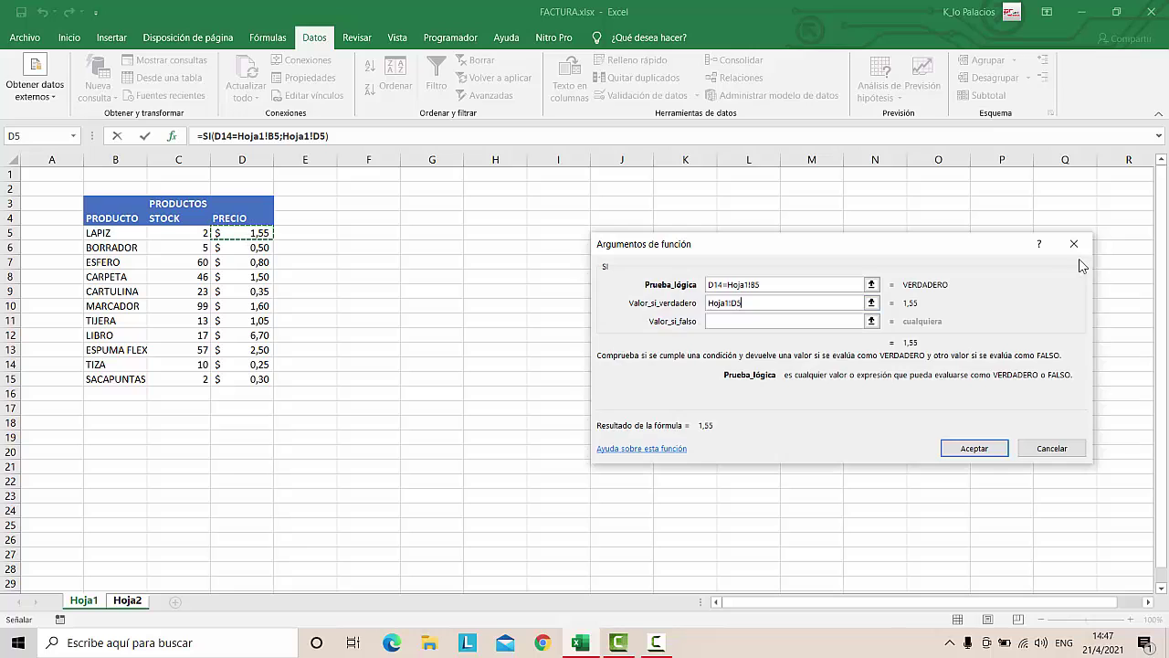
pyautogui.click(716, 321)
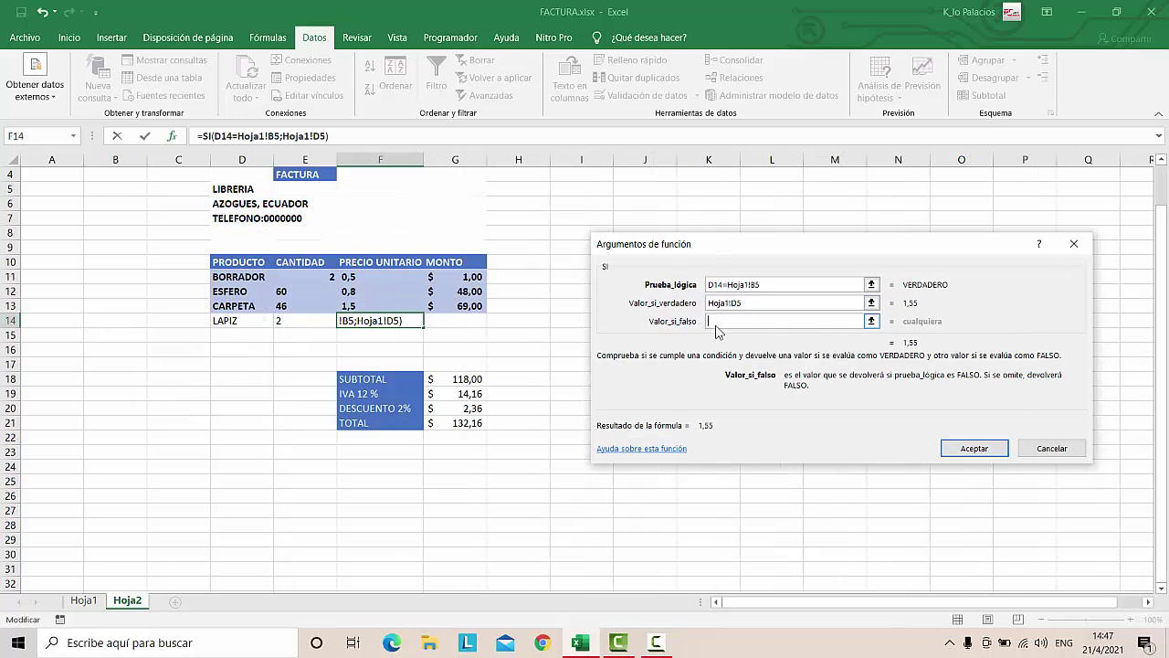
pyautogui.write('""')
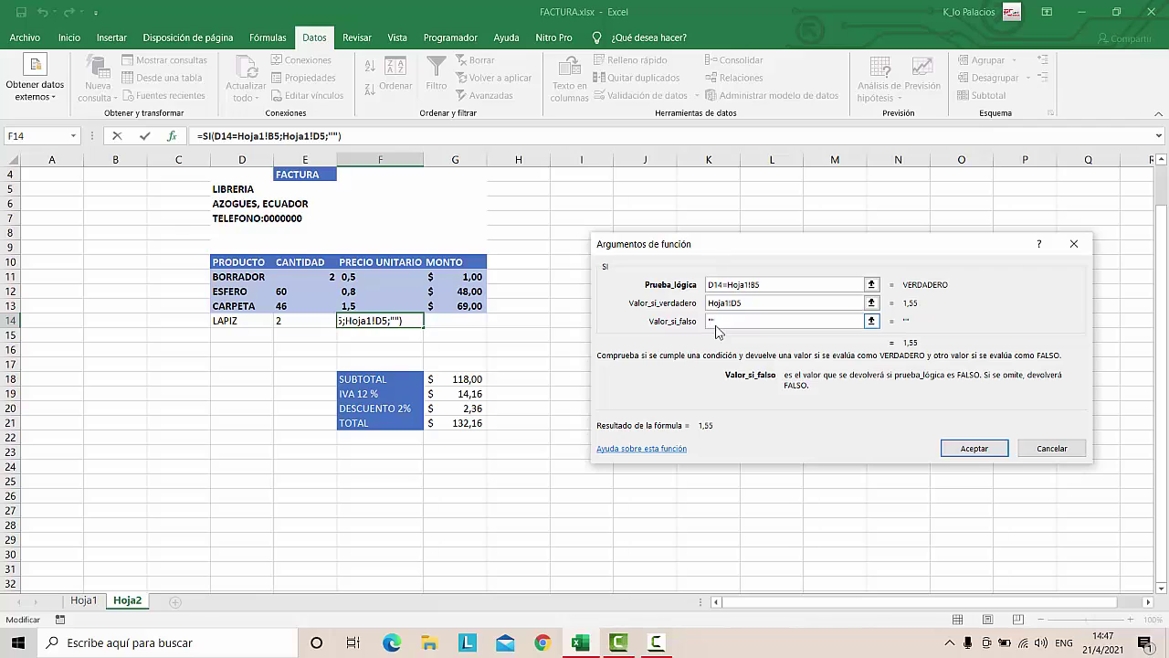
pyautogui.click(974, 448)
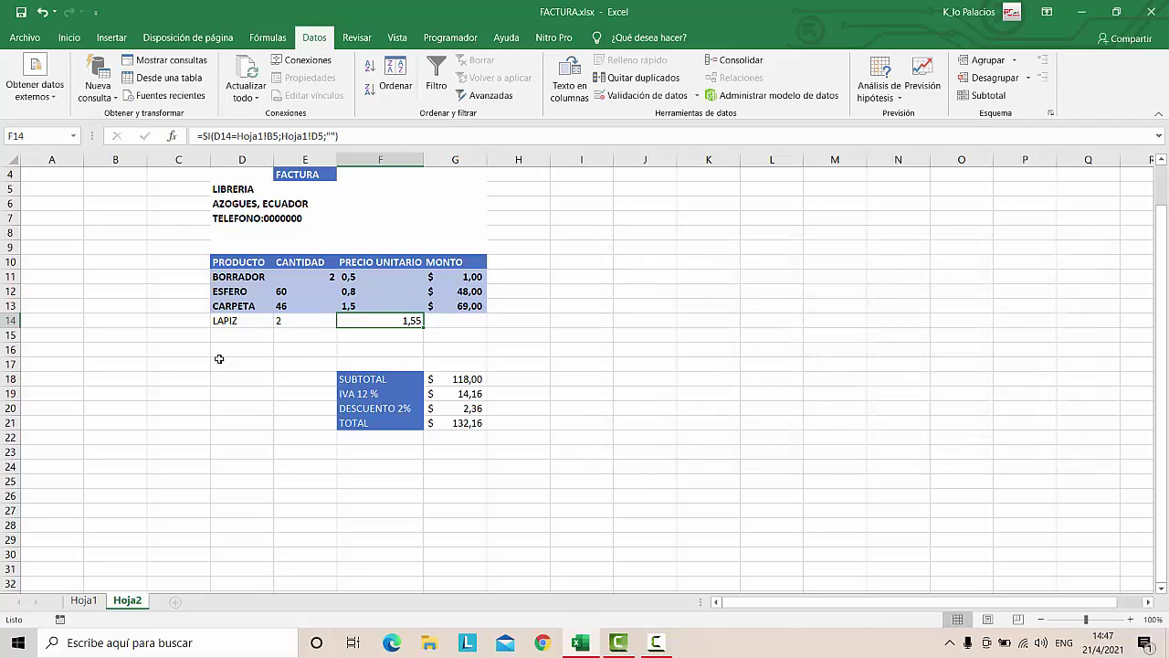
# Choose BORRADOR in D14 so E14 shows 5, then select the blank price cell F14
pyautogui.click(230, 316)
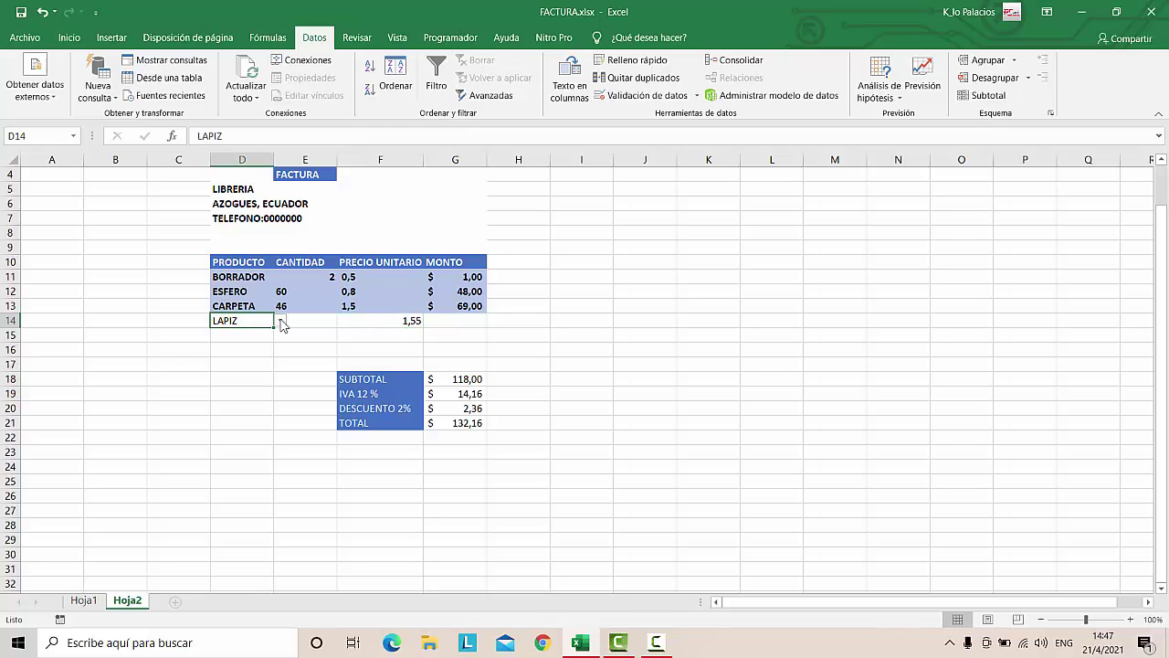
pyautogui.click(280, 320)
pyautogui.click(225, 344)
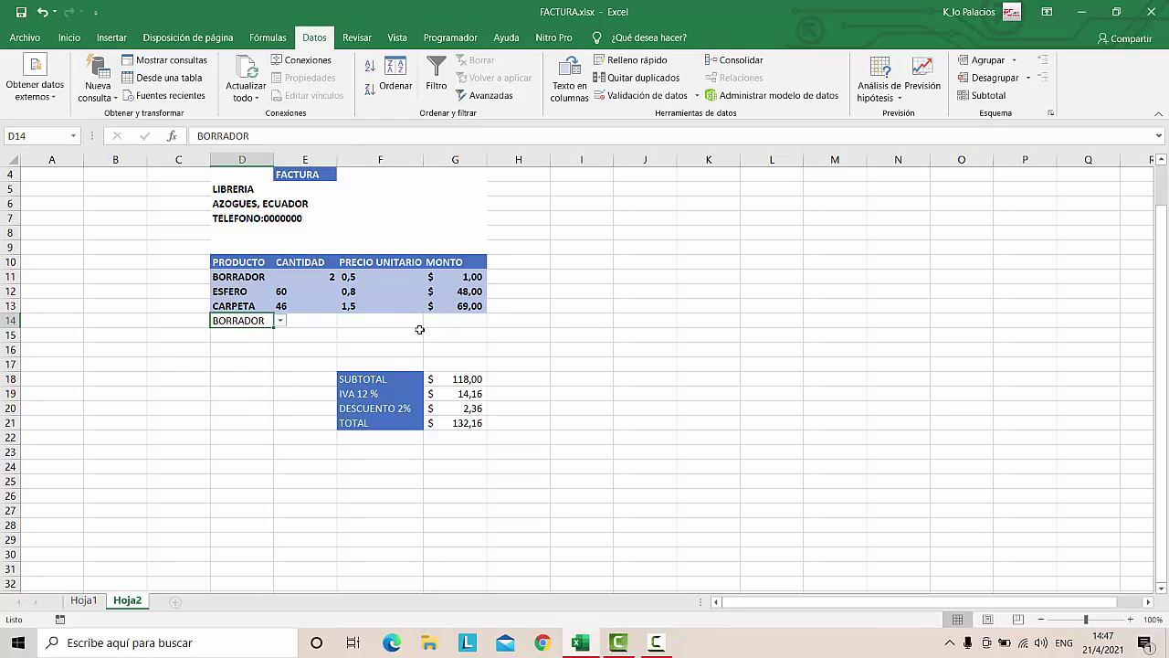
pyautogui.click(306, 323)
pyautogui.write('5')
pyautogui.click(358, 325)
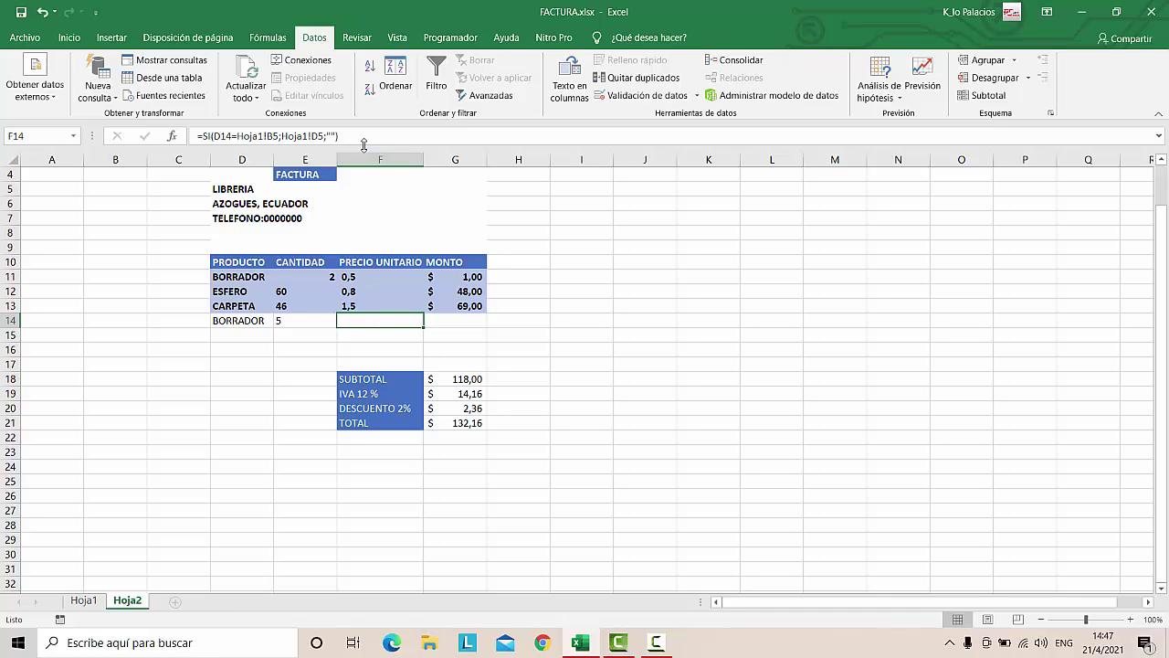
# Append & and a new SI to F14's formula, testing D14 against Hoja1!B6
pyautogui.click(346, 136)
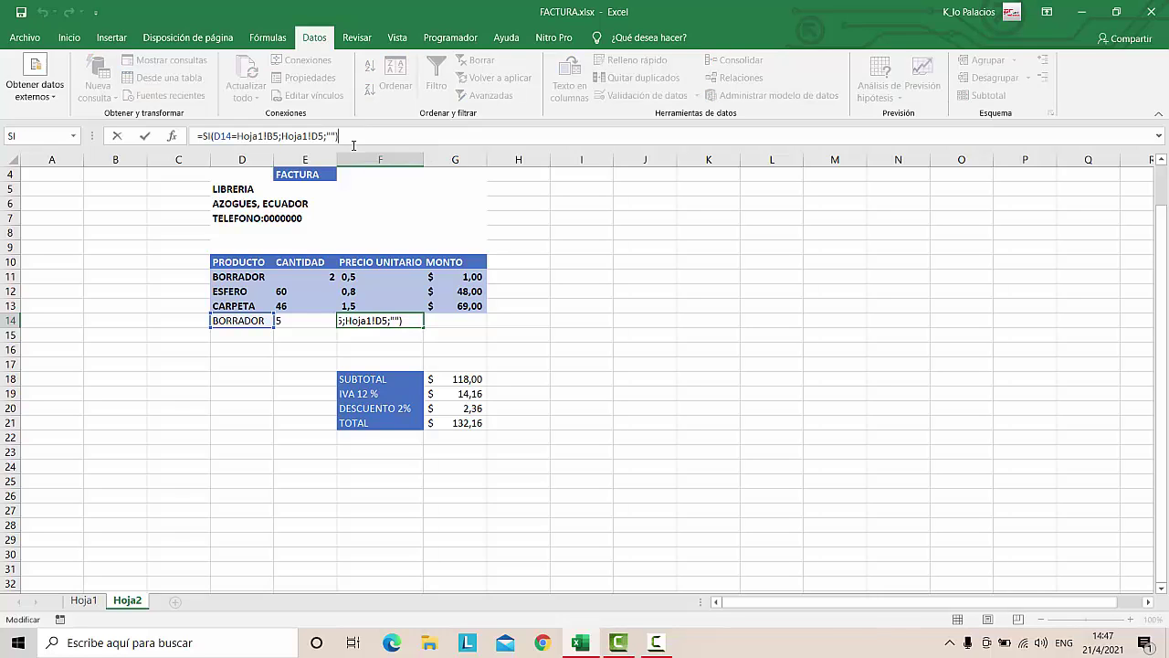
pyautogui.write('&')
pyautogui.click(171, 135)
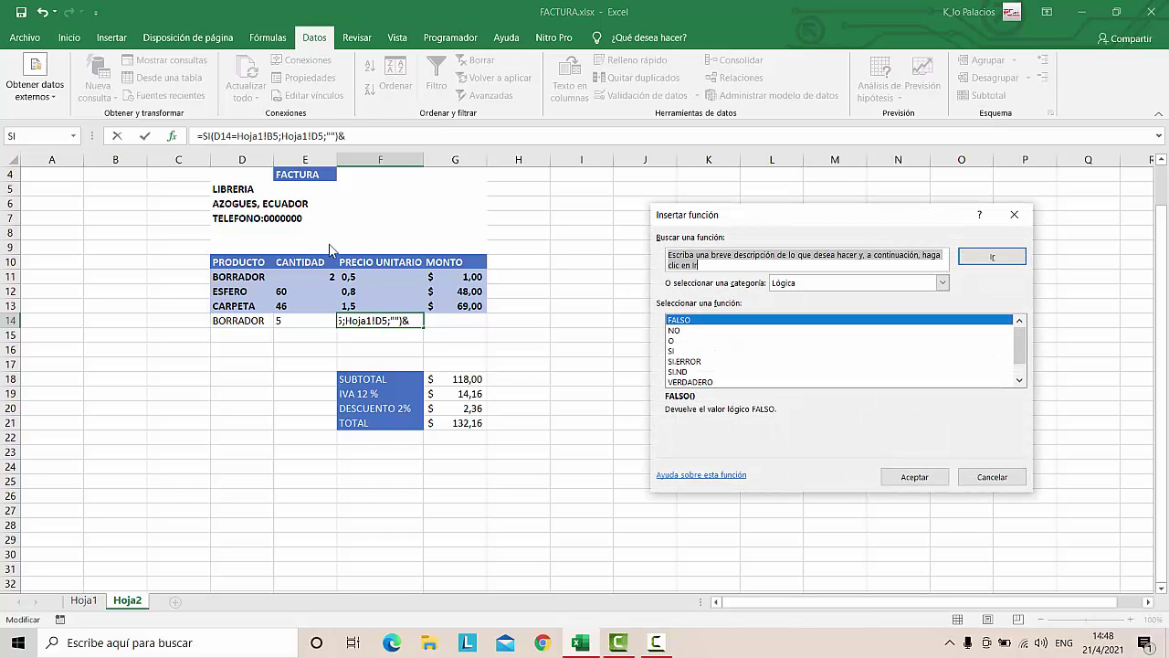
pyautogui.click(700, 351)
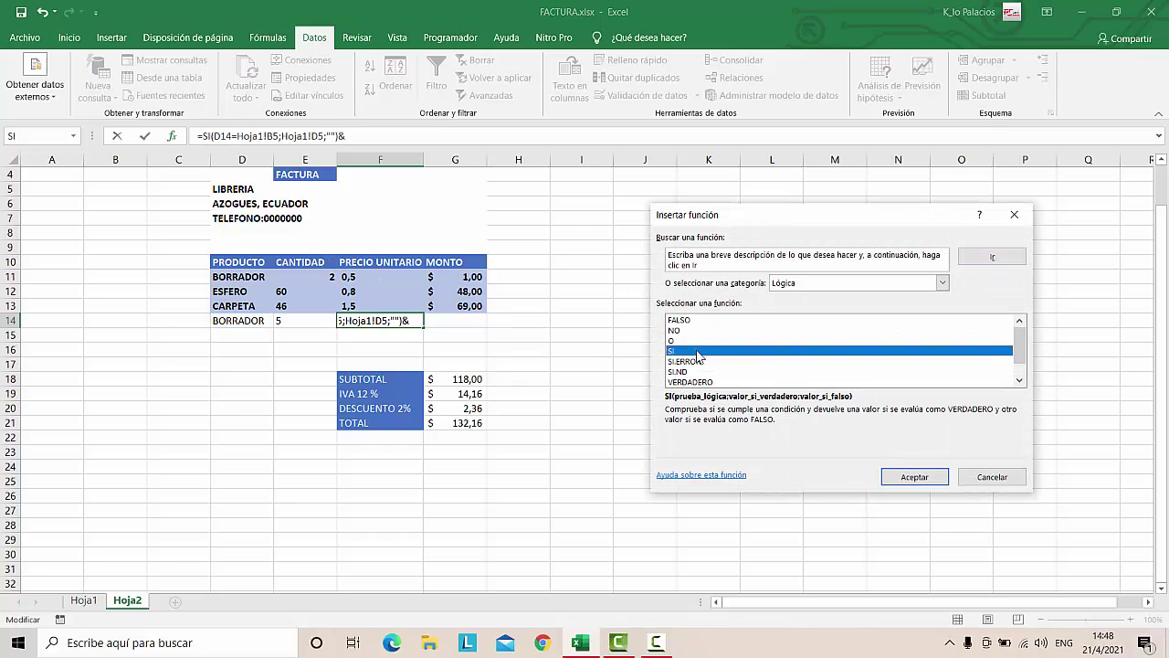
pyautogui.click(915, 479)
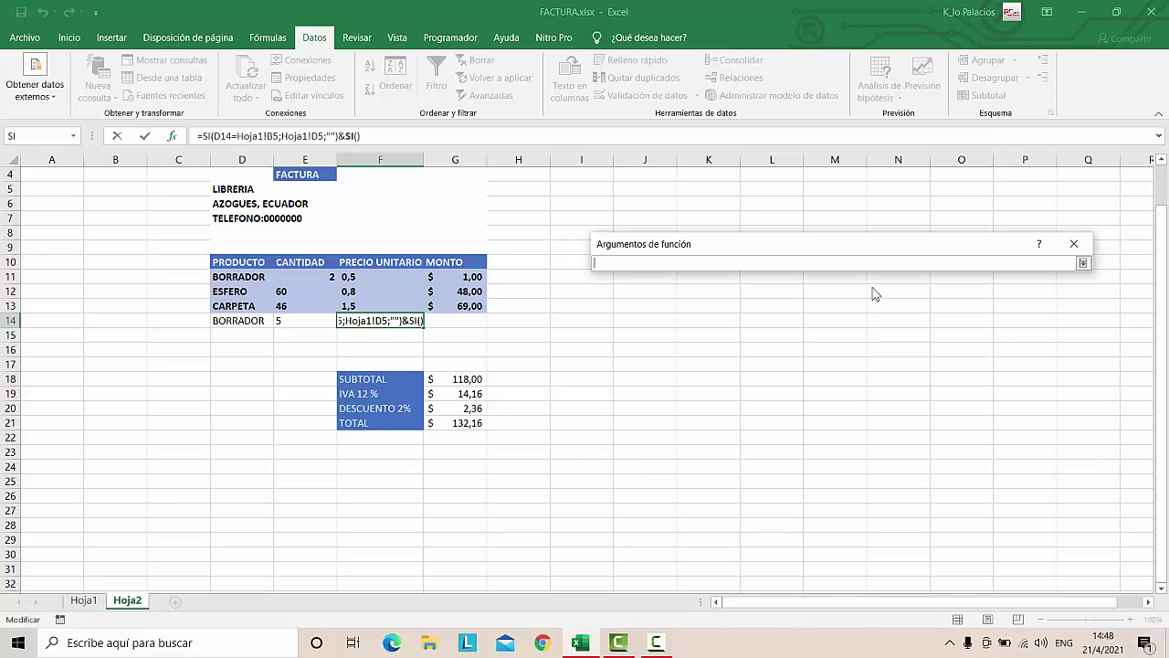
pyautogui.click(872, 284)
pyautogui.click(239, 320)
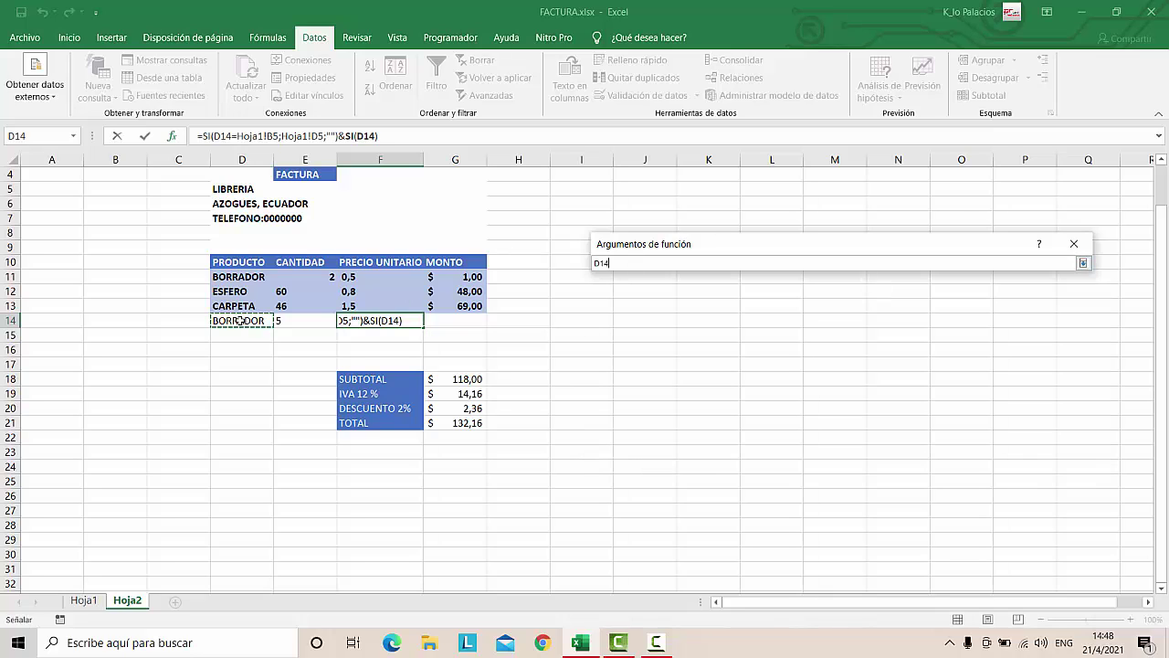
pyautogui.write('=')
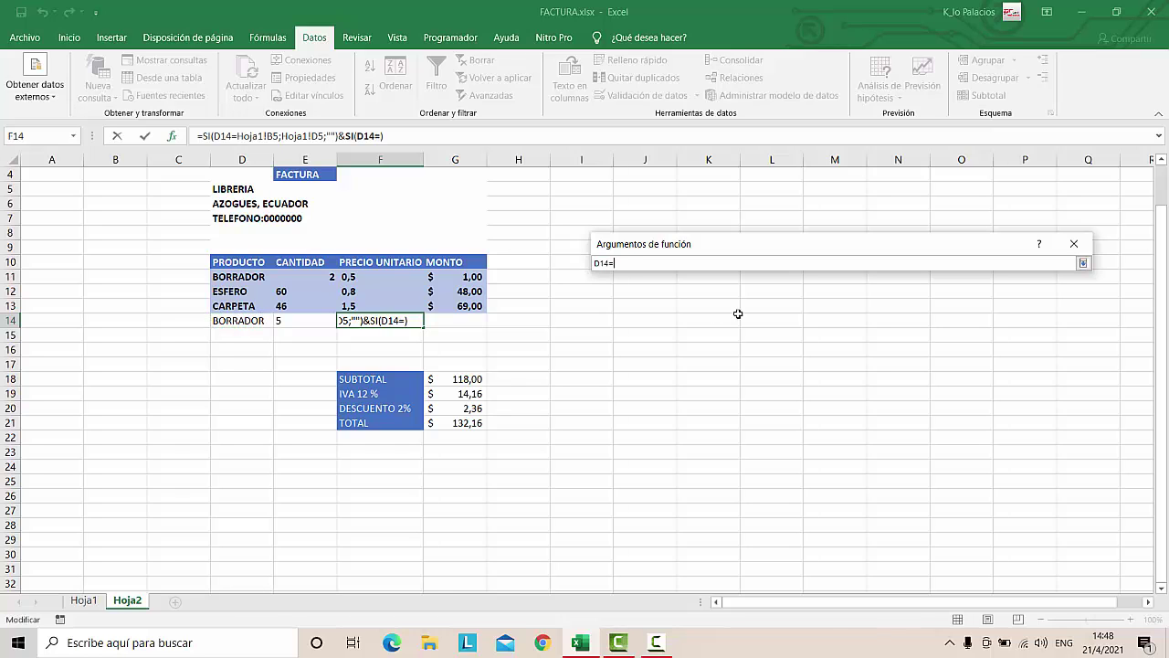
pyautogui.click(83, 600)
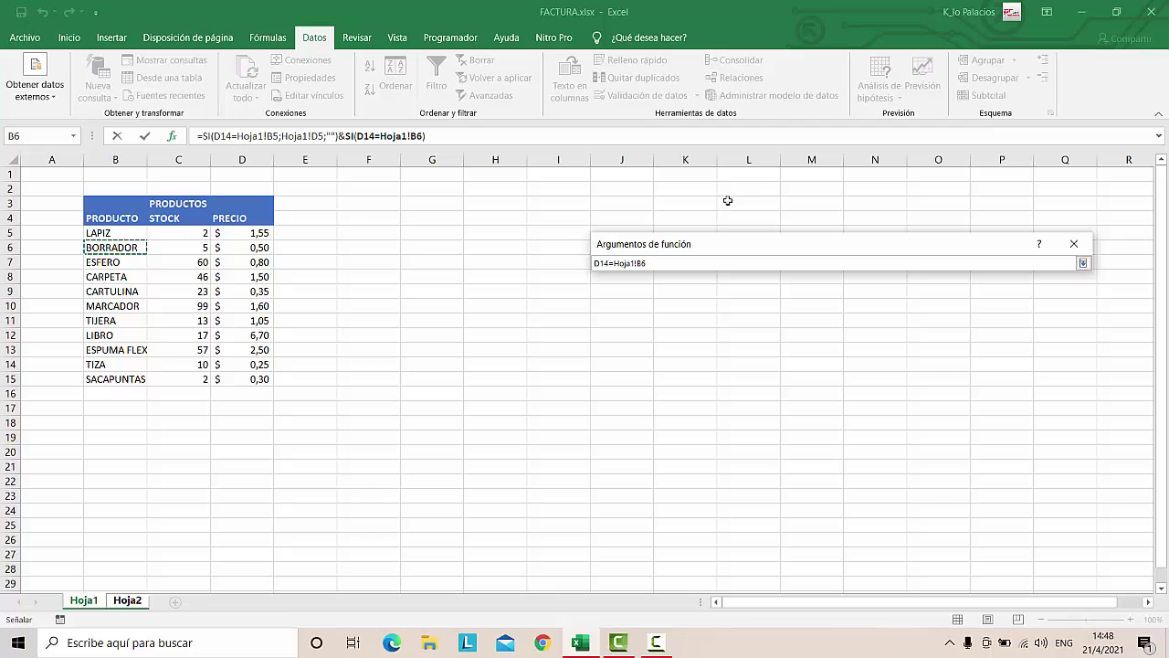
pyautogui.click(1083, 264)
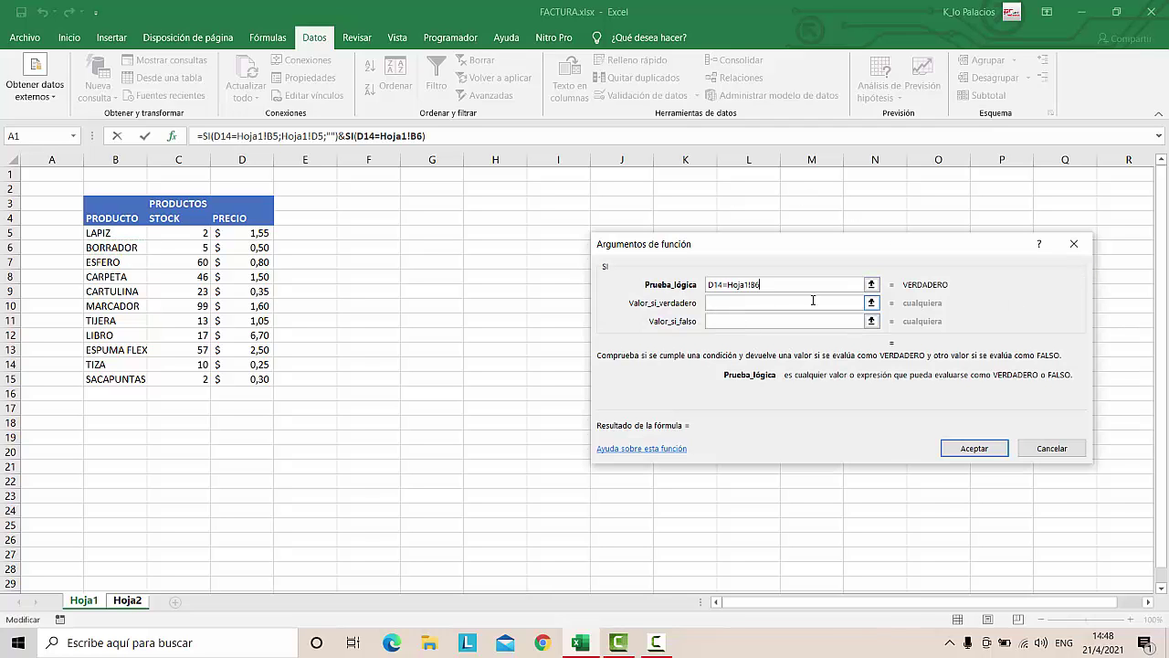
# Set the new SI's true value to Hoja1!D6 and false value to "", then confirm
pyautogui.click(870, 303)
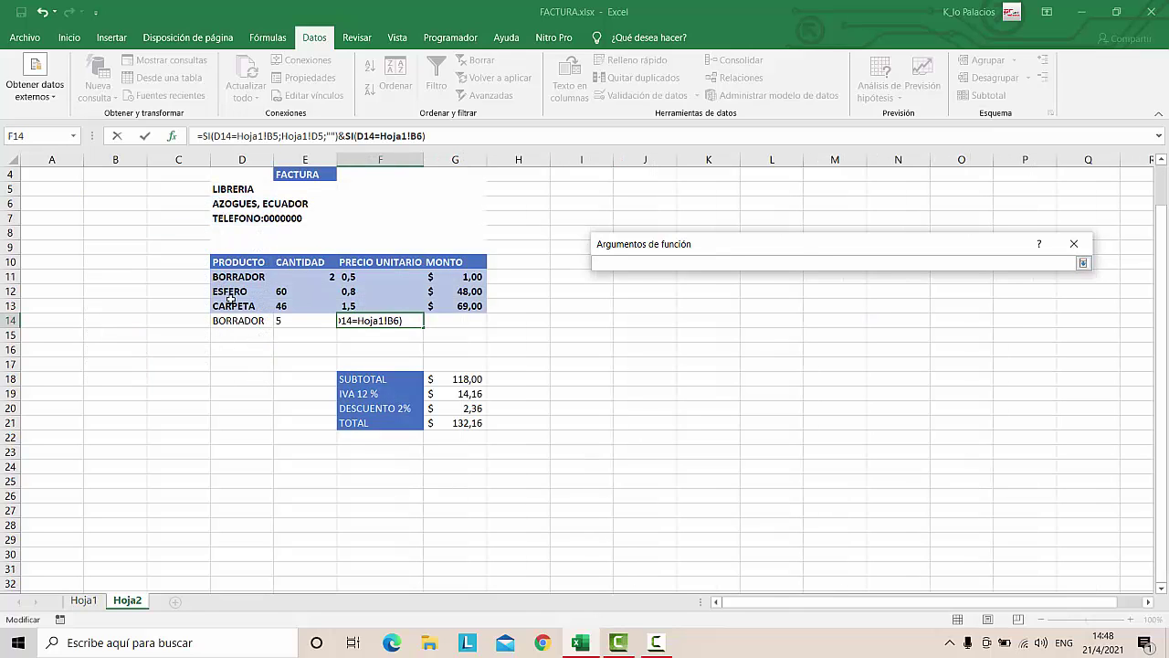
pyautogui.click(84, 602)
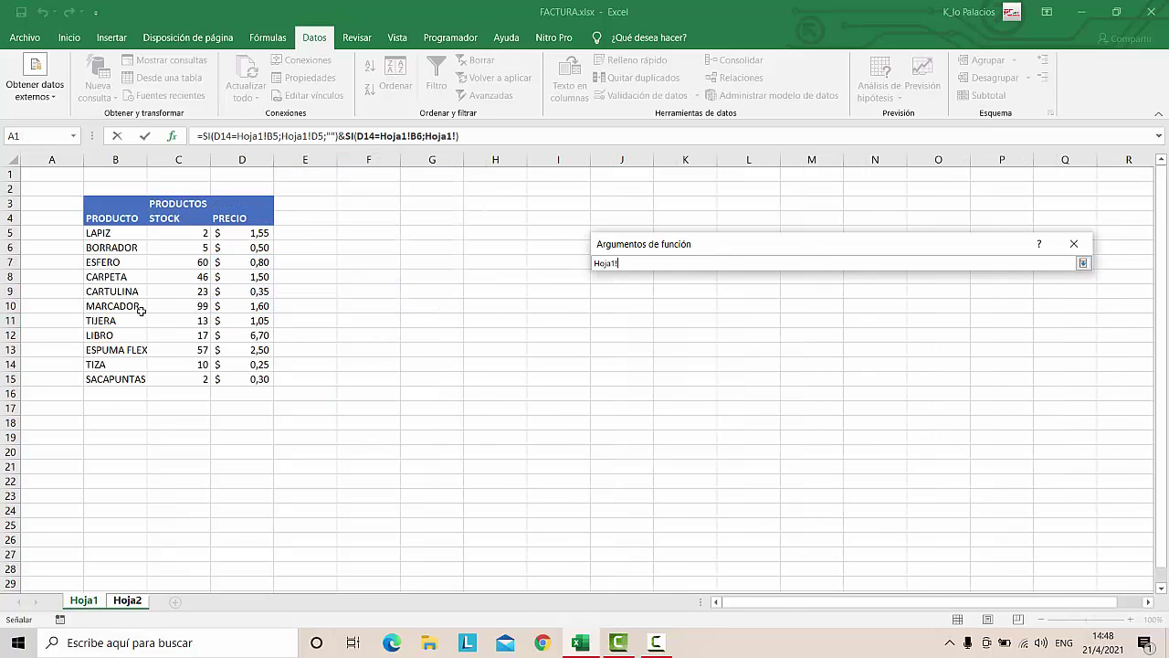
pyautogui.click(249, 252)
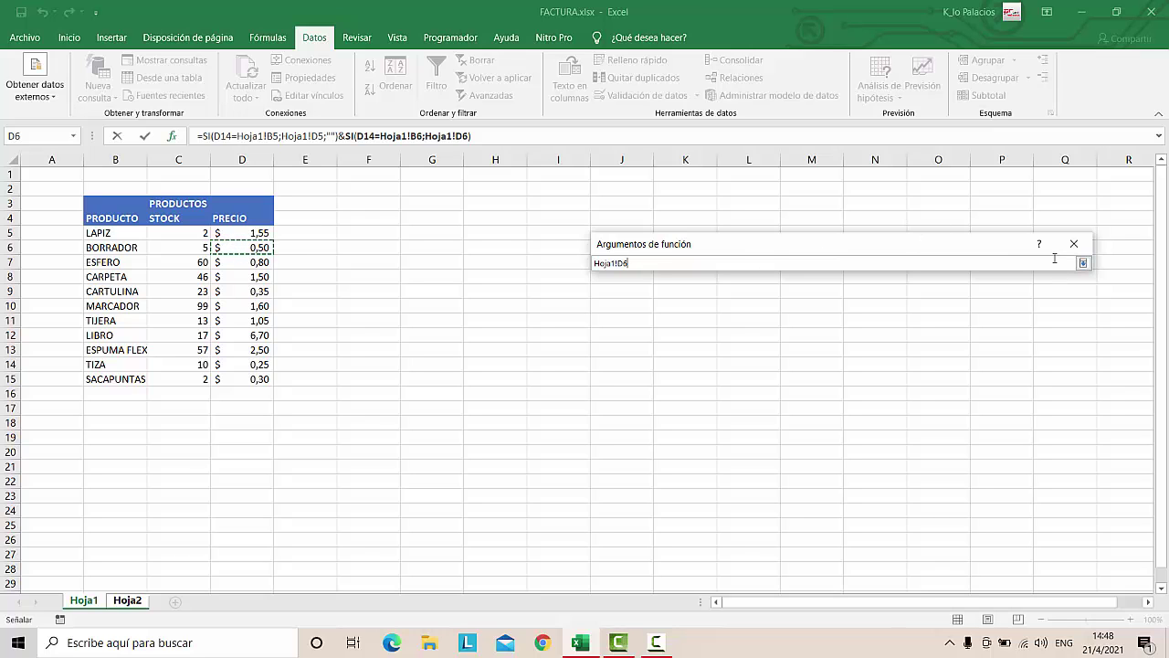
pyautogui.click(1082, 263)
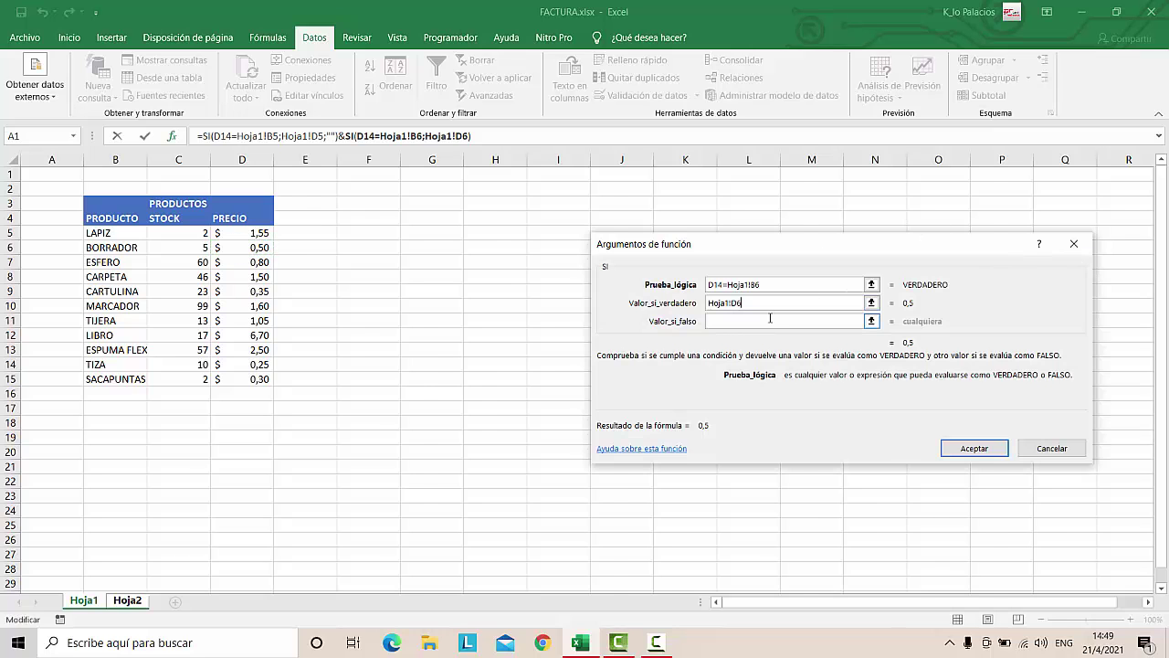
pyautogui.click(770, 321)
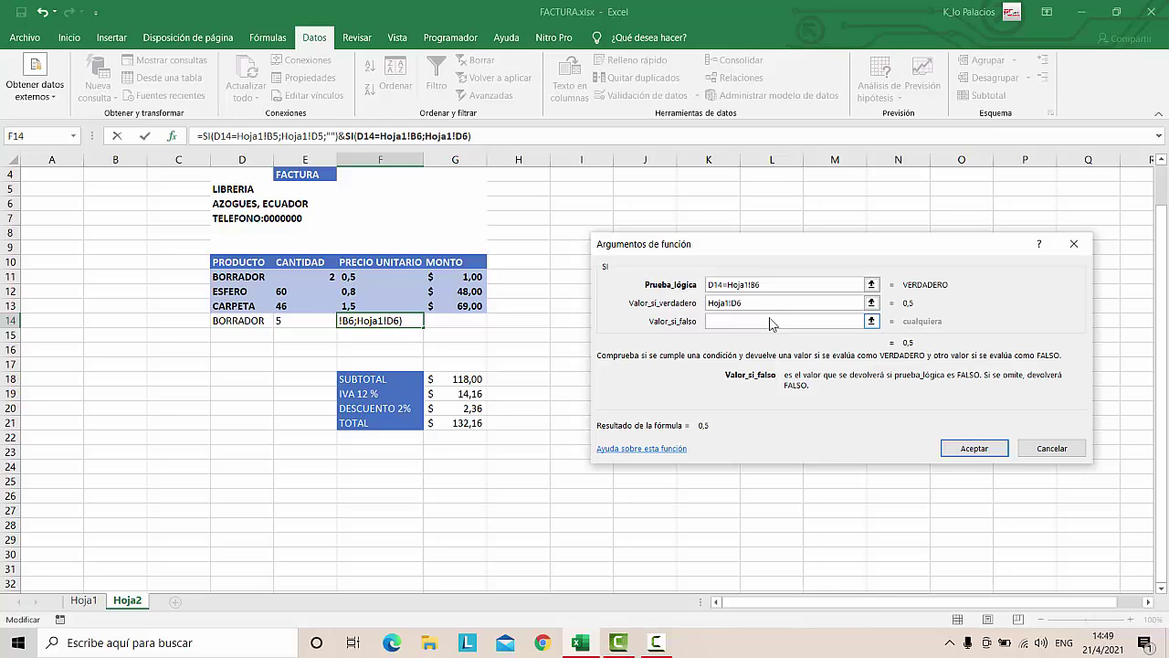
pyautogui.write('""')
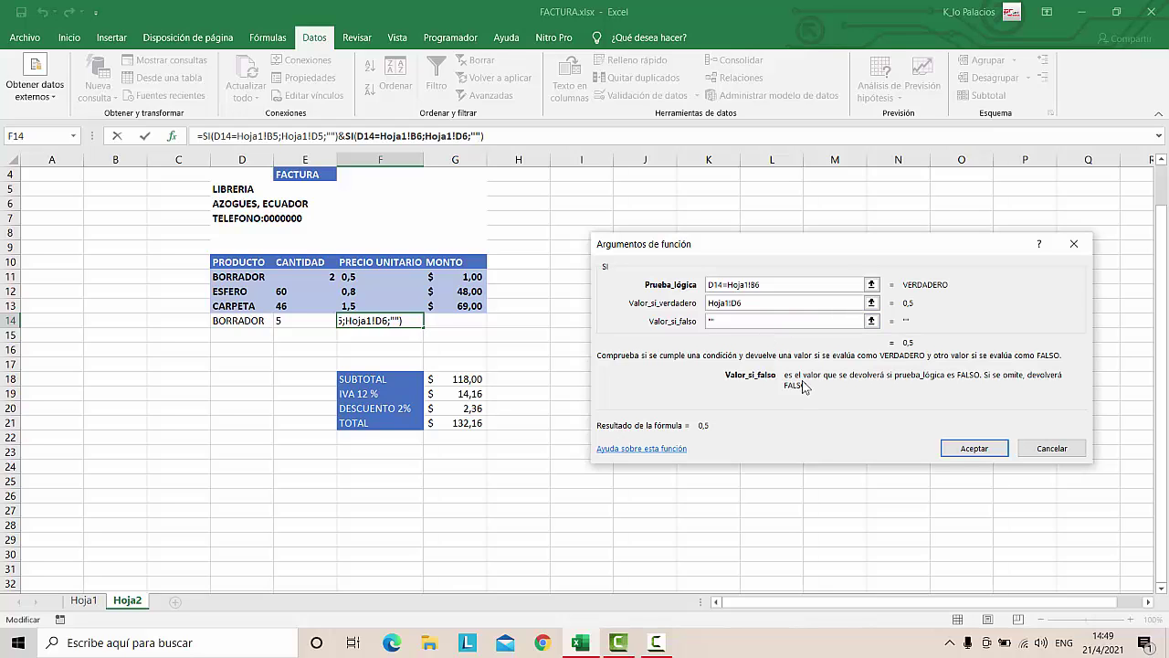
pyautogui.click(975, 450)
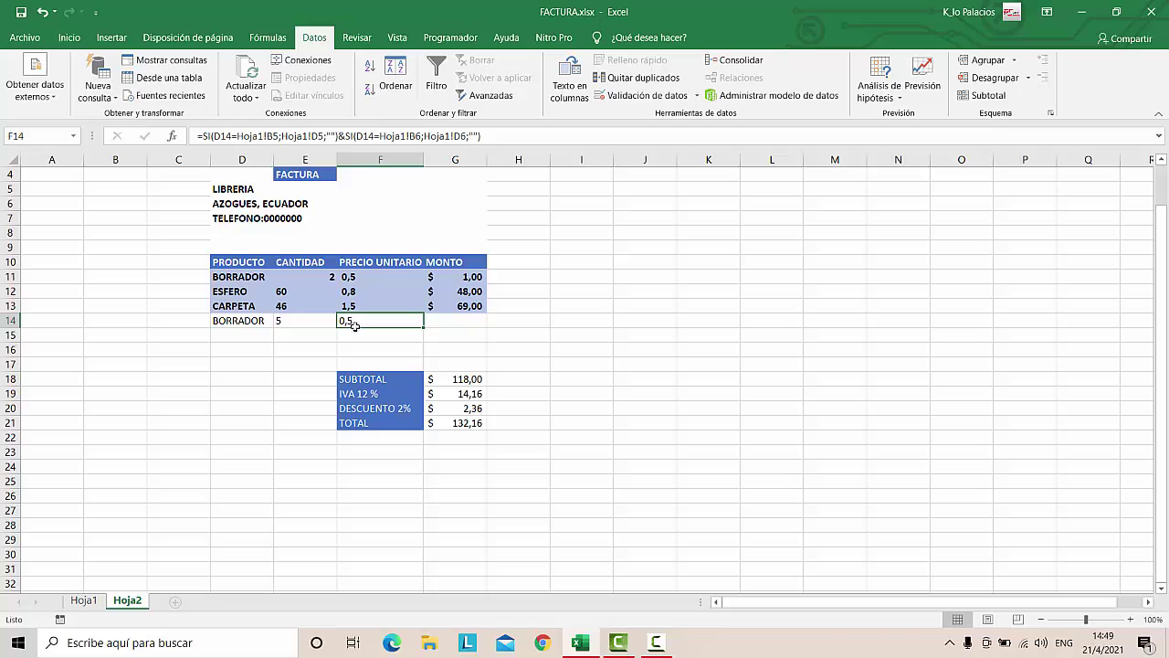
# Switch D14 to LAPIZ and check how the E14 and F14 formulas respond
pyautogui.click(250, 323)
pyautogui.click(279, 322)
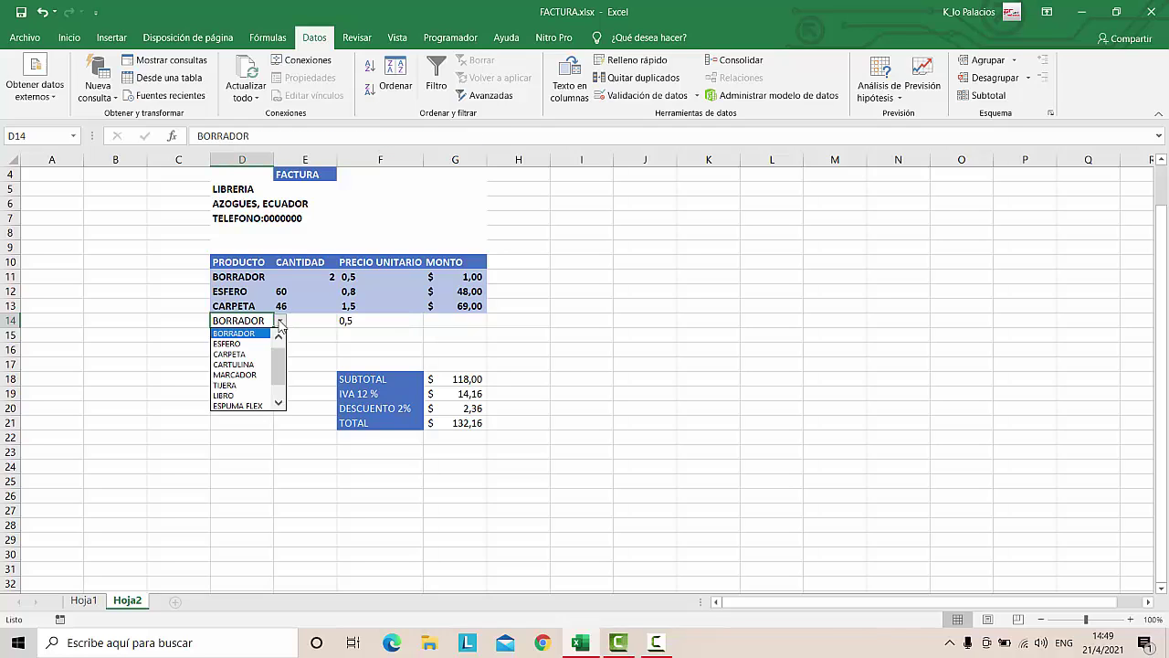
pyautogui.click(279, 335)
pyautogui.click(249, 335)
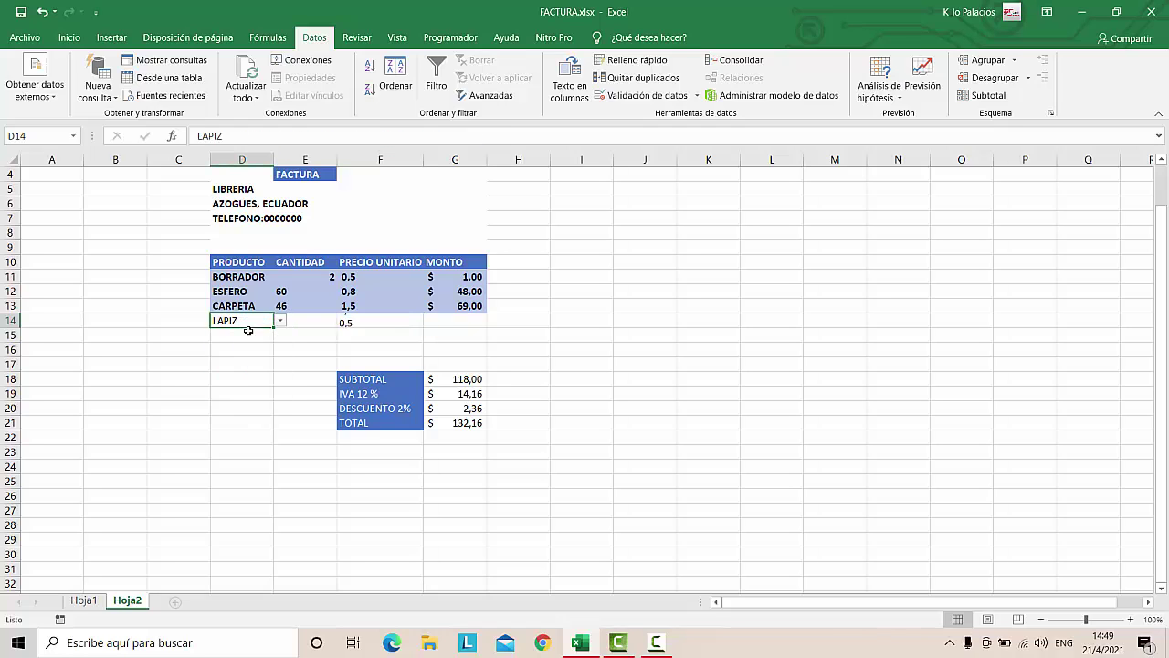
pyautogui.click(305, 325)
pyautogui.write('2')
pyautogui.click(340, 325)
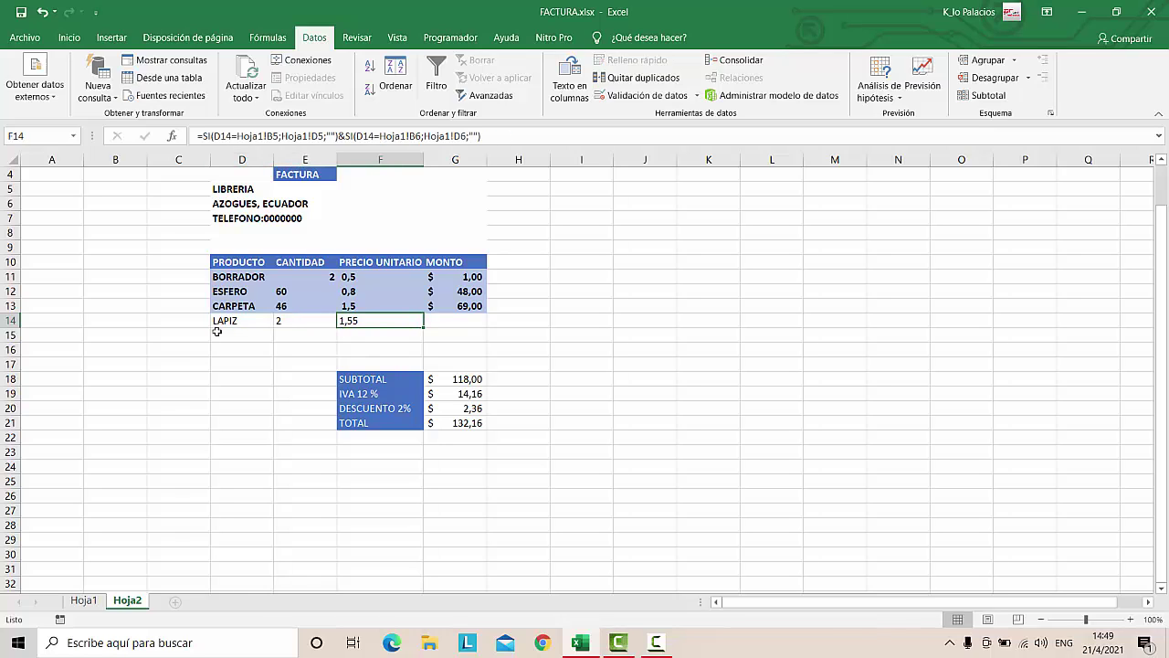
# Set D14 back to BORRADOR, recheck E14 and F14, and reselect D14
pyautogui.click(235, 323)
pyautogui.click(279, 321)
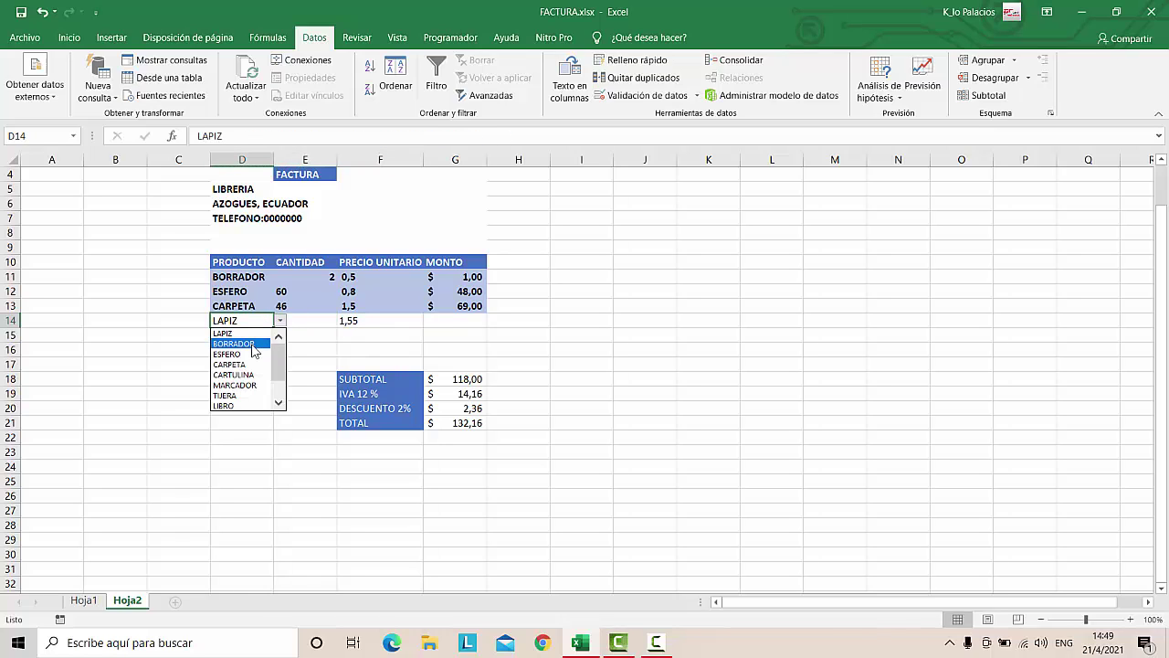
pyautogui.click(245, 334)
pyautogui.click(311, 325)
pyautogui.click(369, 325)
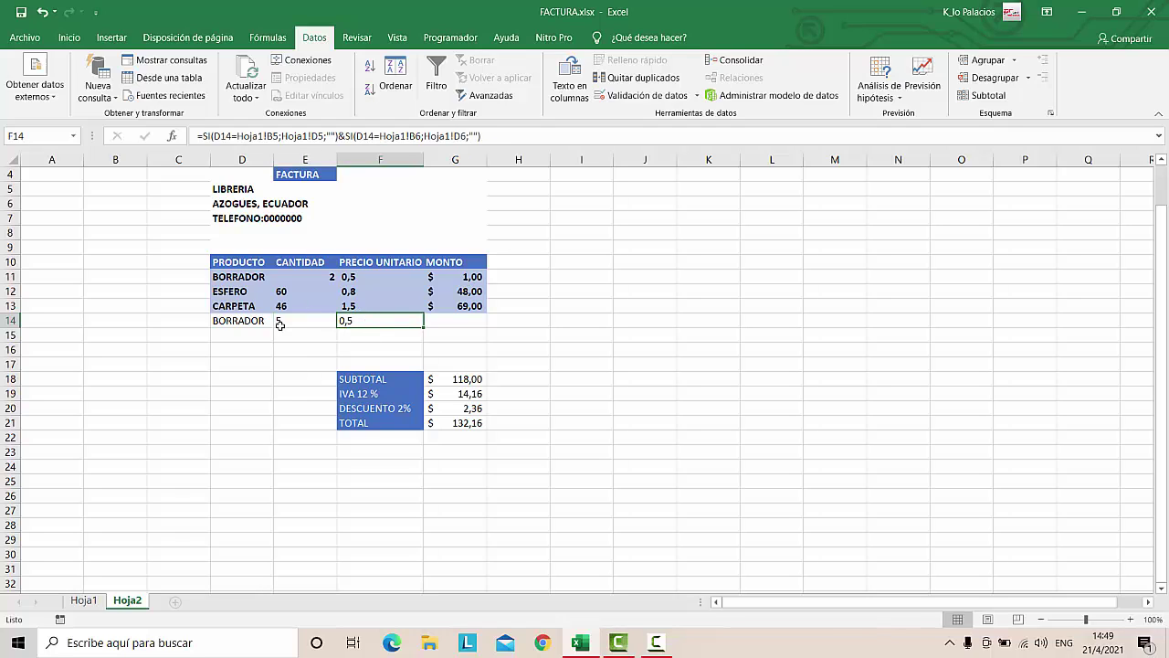
pyautogui.press('Left')
pyautogui.press('Left')
pyautogui.click(229, 336)
pyautogui.click(237, 322)
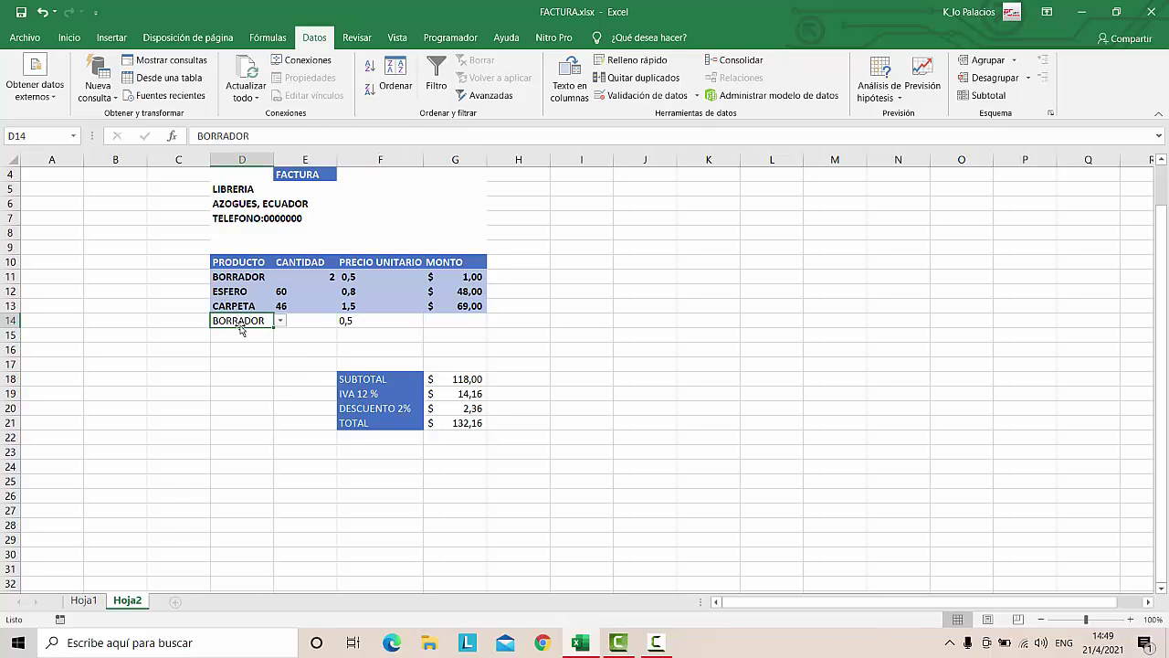
# Copy the BORRADOR product cell D14 into D15
pyautogui.hotkey('ctrl', 'c')
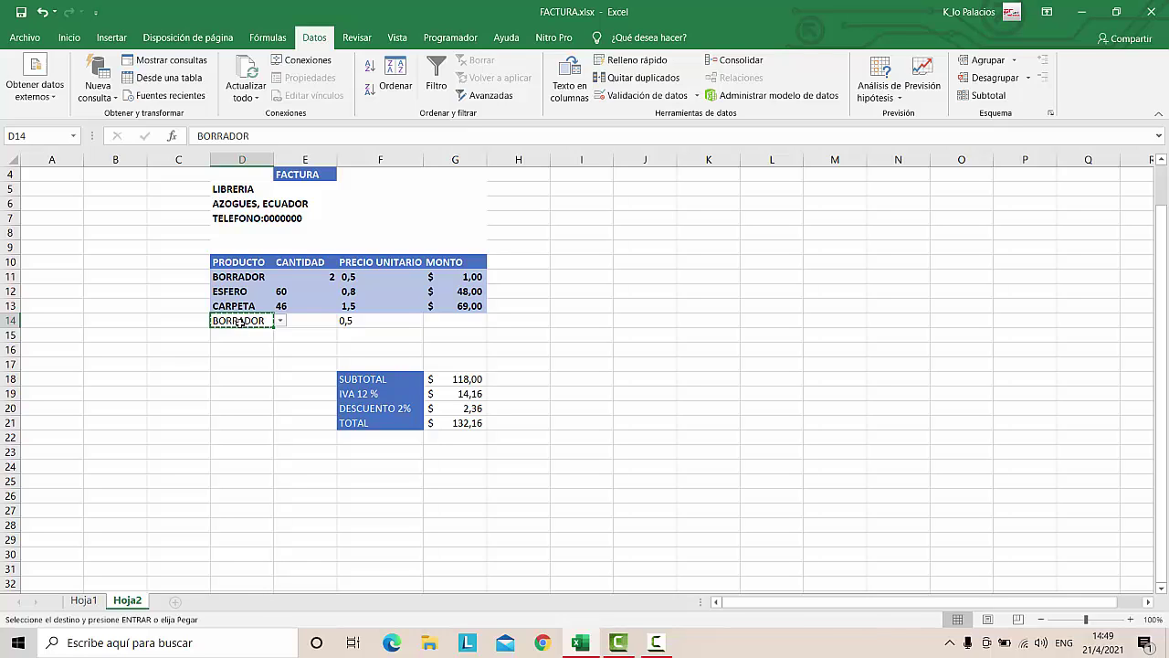
pyautogui.click(232, 337)
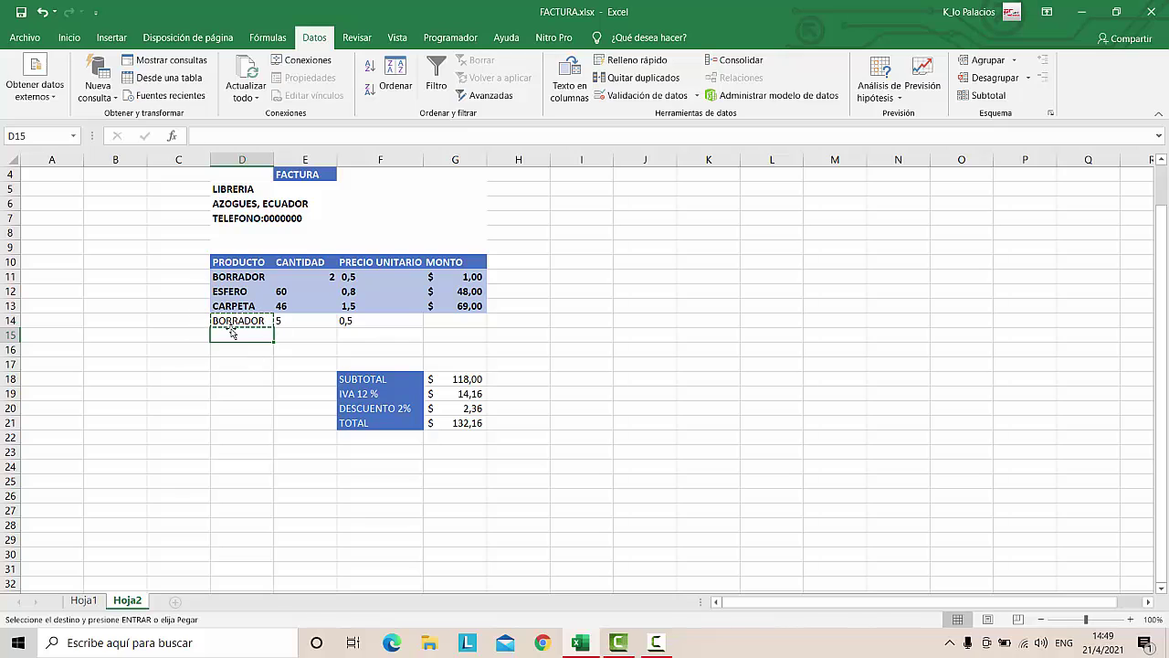
pyautogui.hotkey('ctrl', 'v')
pyautogui.click(292, 331)
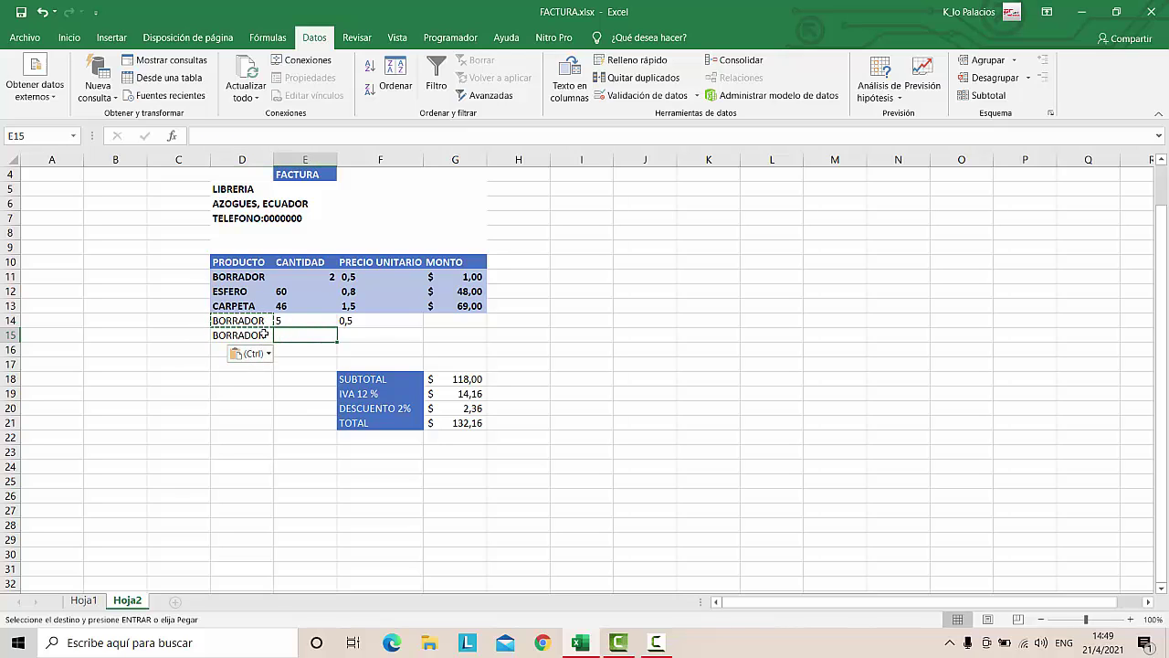
pyautogui.click(263, 334)
pyautogui.click(277, 335)
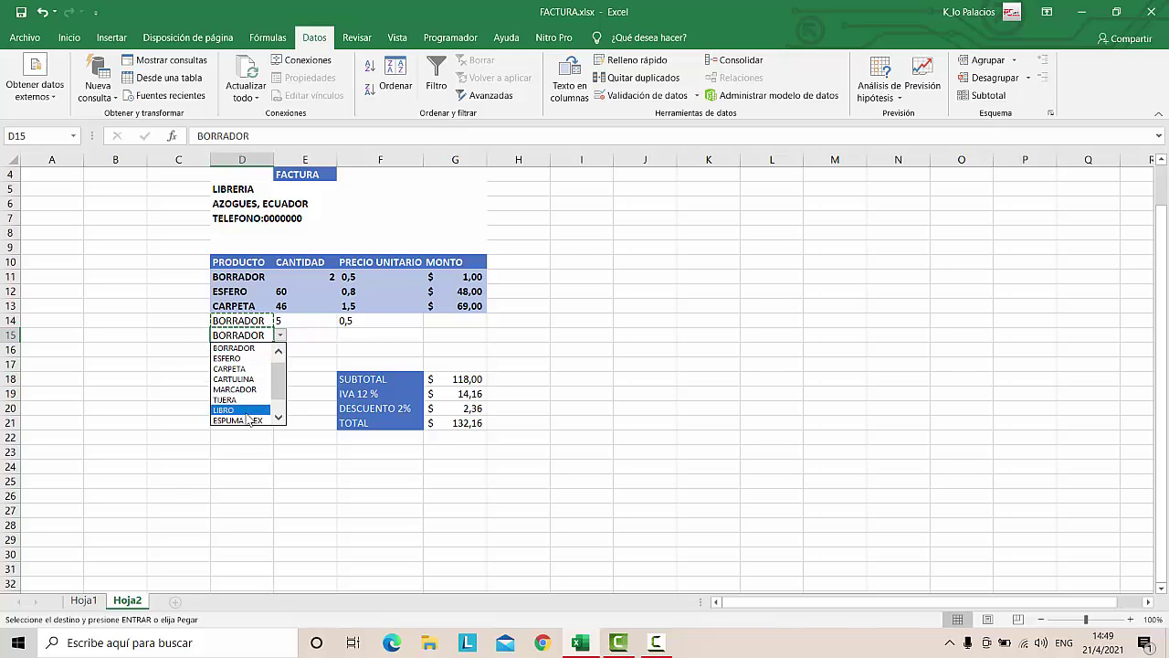
pyautogui.press('Escape')
# Copy E14's quantity formula into E15 and choose ESFERO in D15, giving 60
pyautogui.click(299, 325)
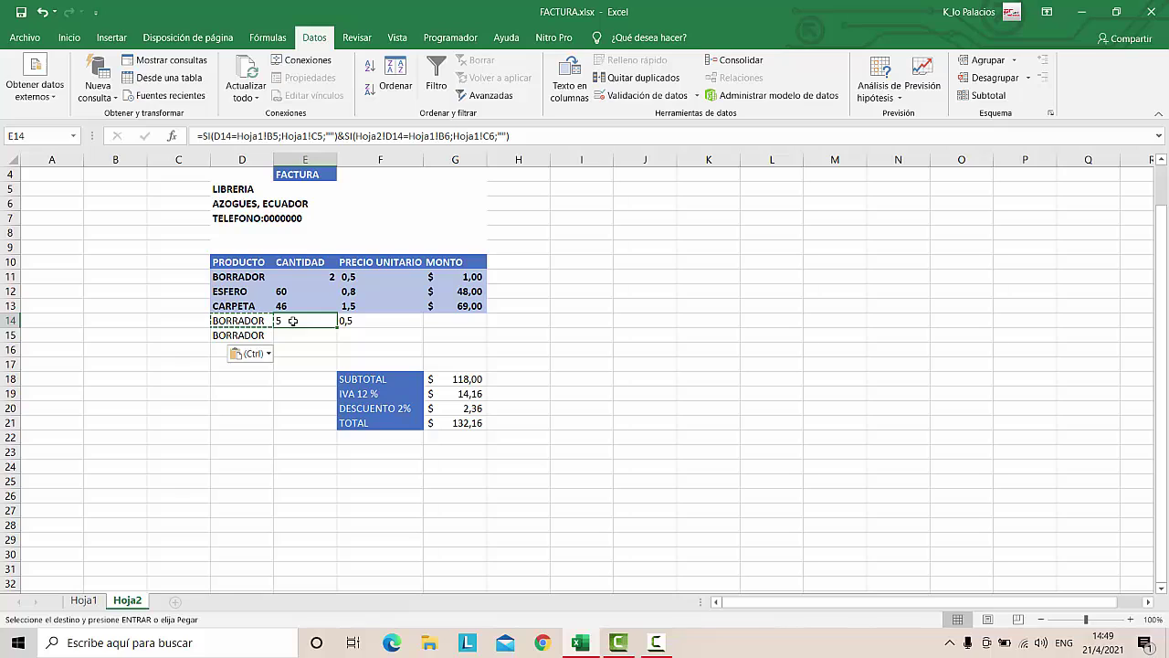
pyautogui.hotkey('ctrl', 'c')
pyautogui.click(292, 334)
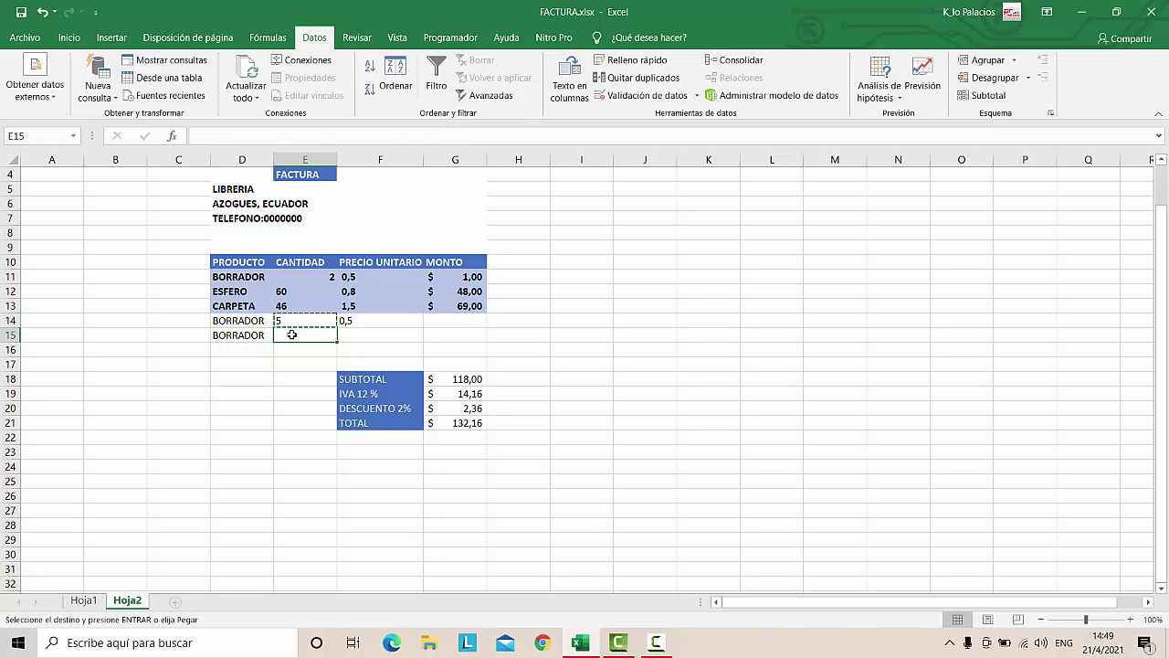
pyautogui.hotkey('ctrl', 'v')
pyautogui.click(224, 335)
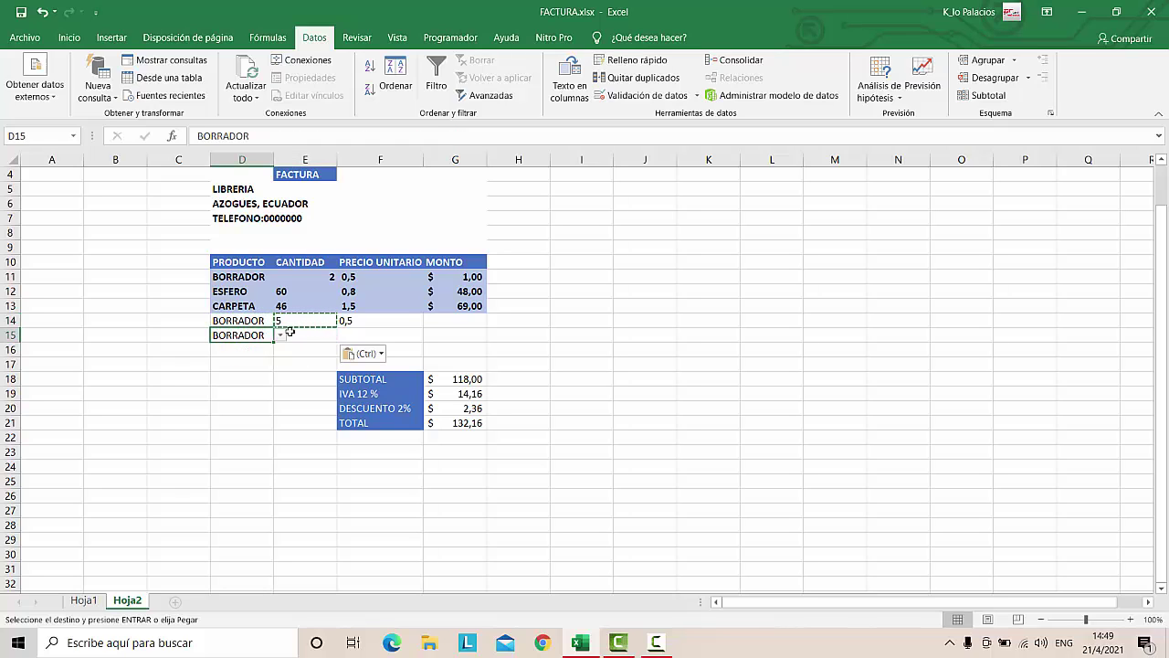
pyautogui.click(281, 337)
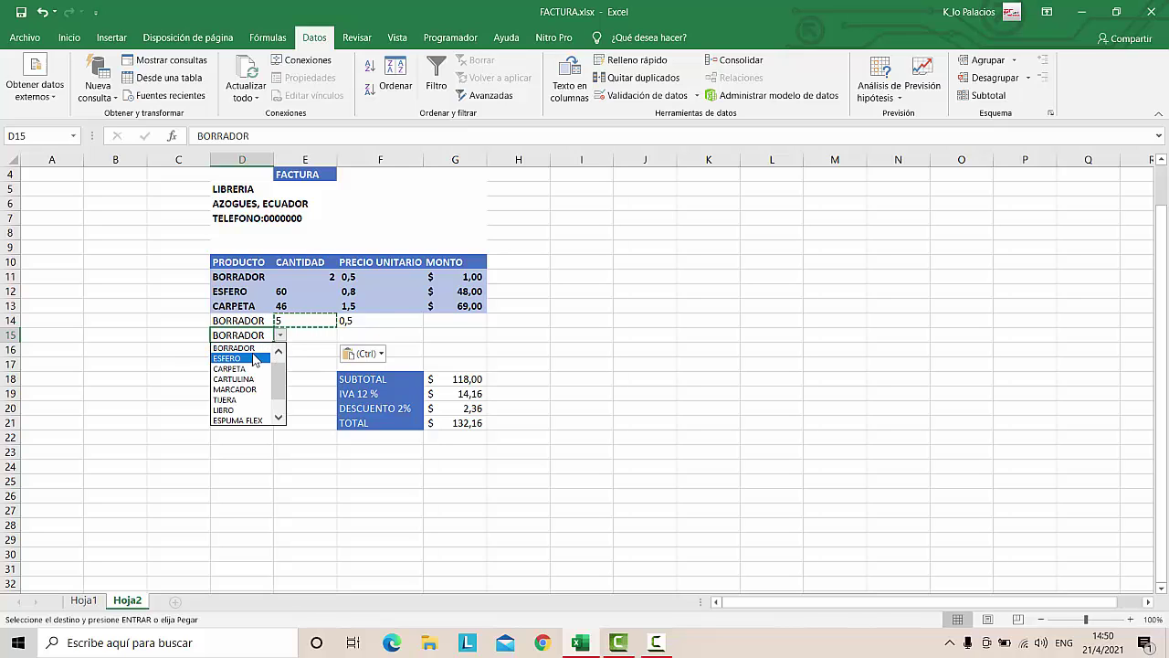
pyautogui.click(240, 355)
pyautogui.click(317, 337)
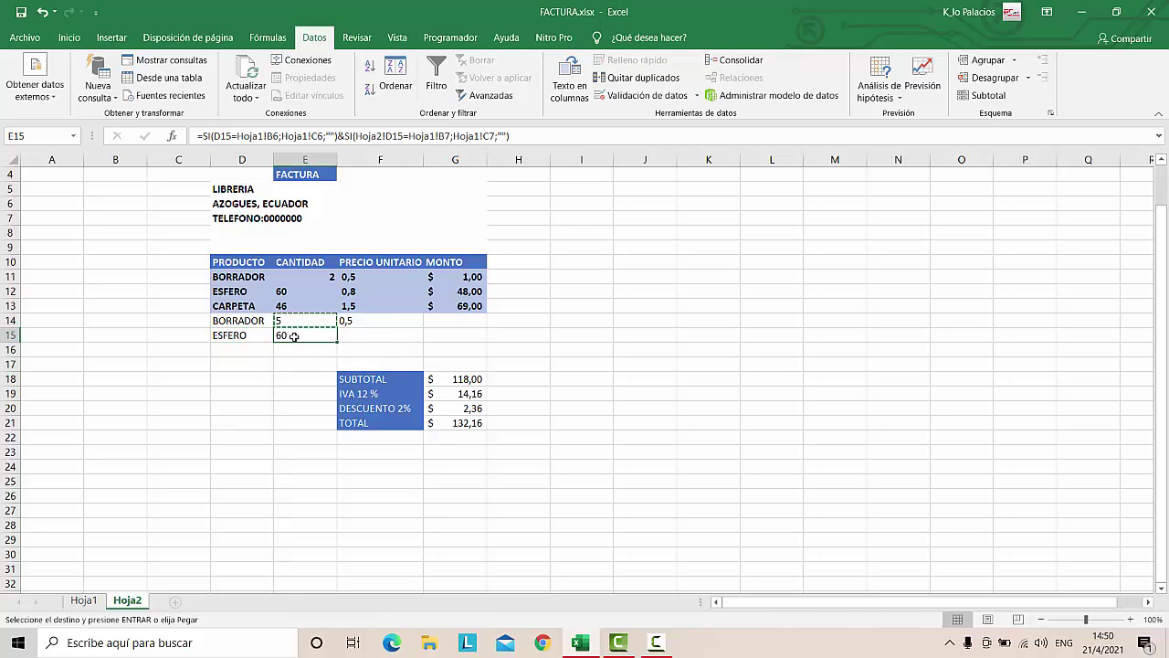
# Copy F14's price formula into F15
pyautogui.click(354, 339)
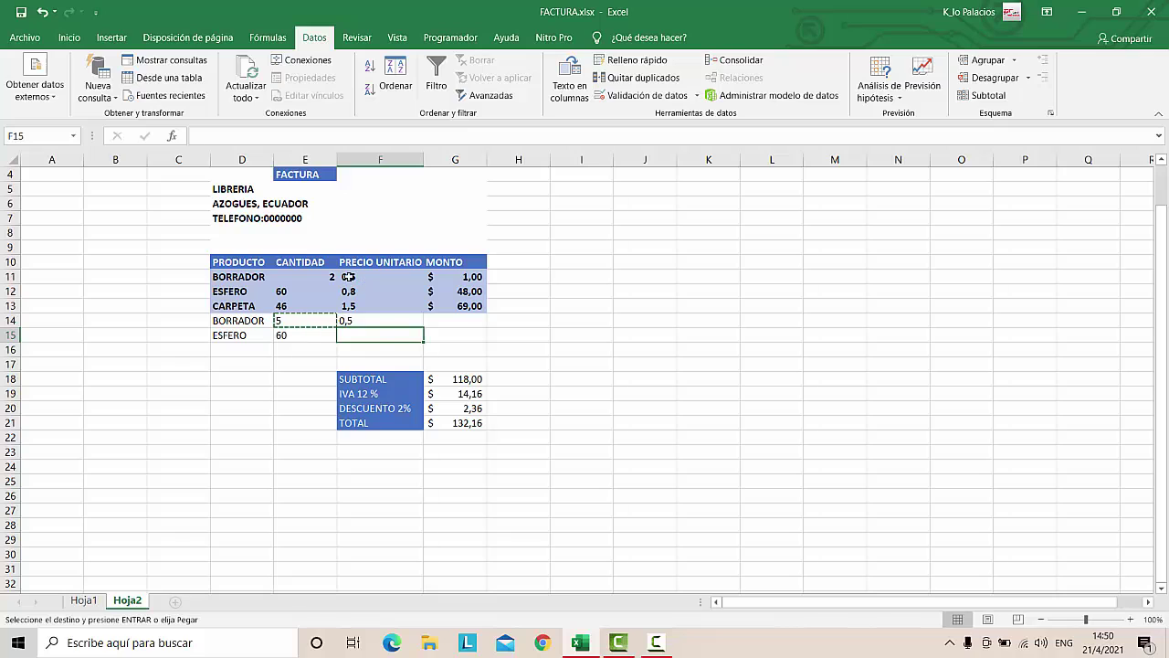
pyautogui.click(355, 322)
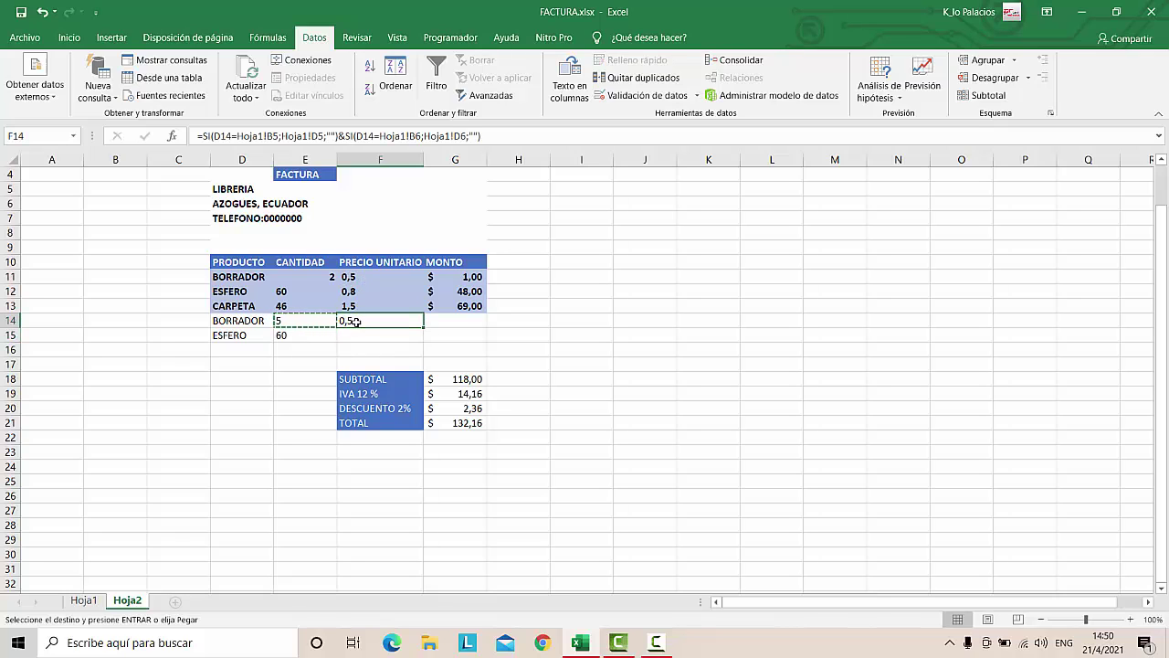
pyautogui.hotkey('ctrl', 'c')
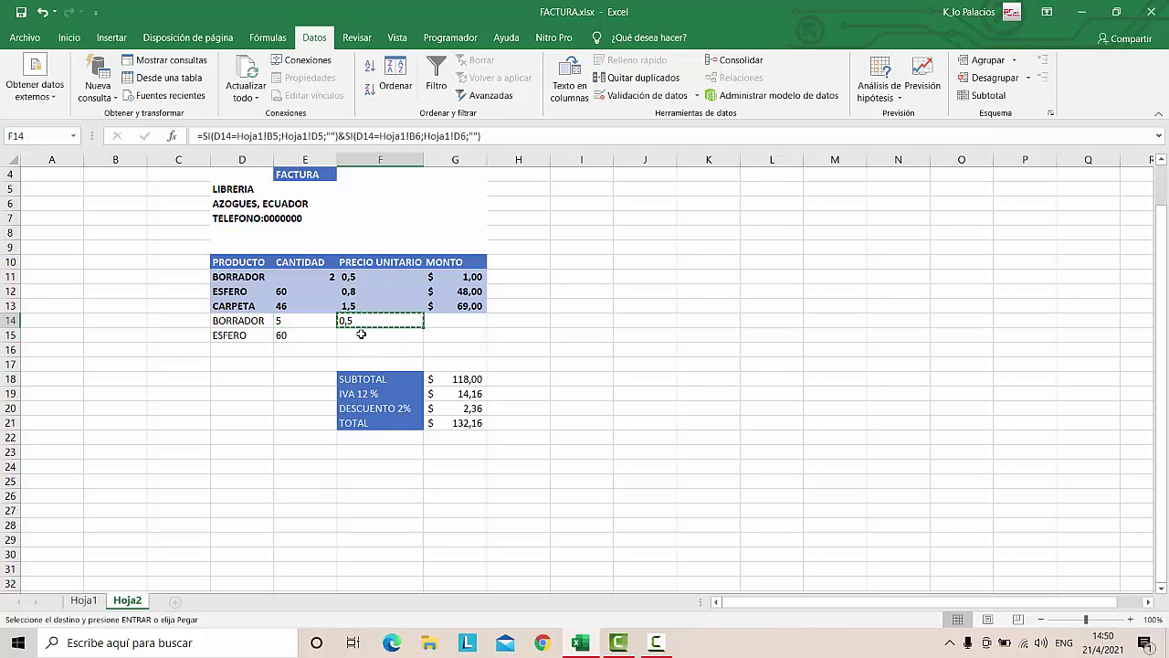
pyautogui.click(362, 334)
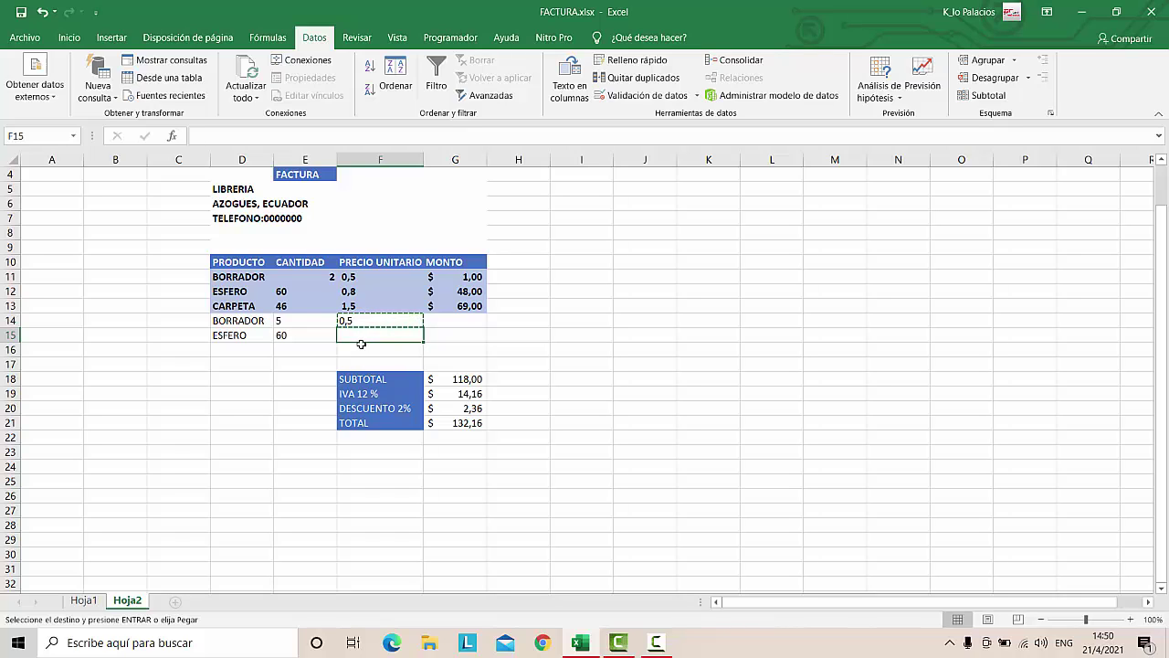
pyautogui.hotkey('ctrl', 'v')
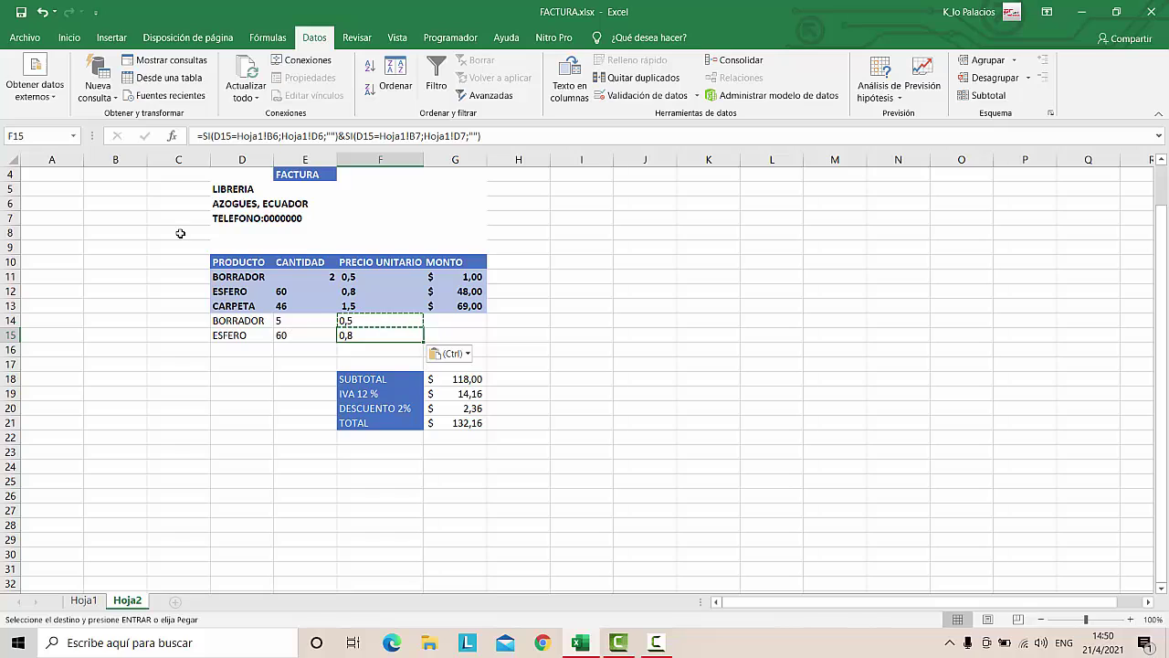
# Test row 15 by switching D15 to BORRADOR and back to ESFERO
pyautogui.click(263, 336)
pyautogui.click(280, 337)
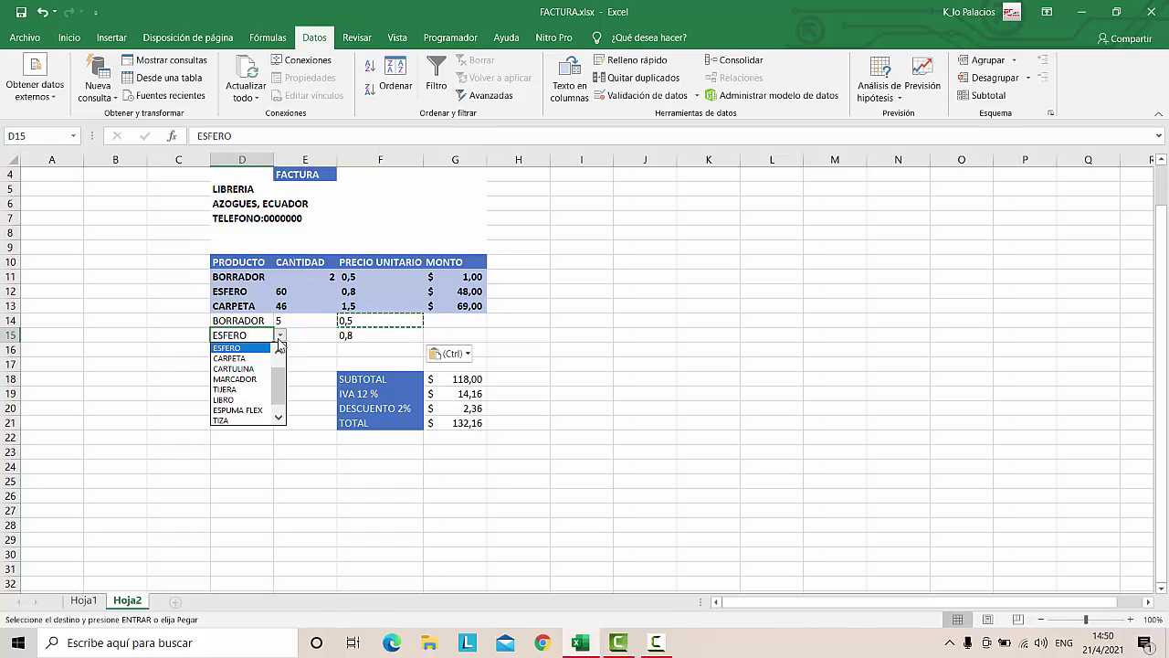
pyautogui.scroll(1, 261, 384)
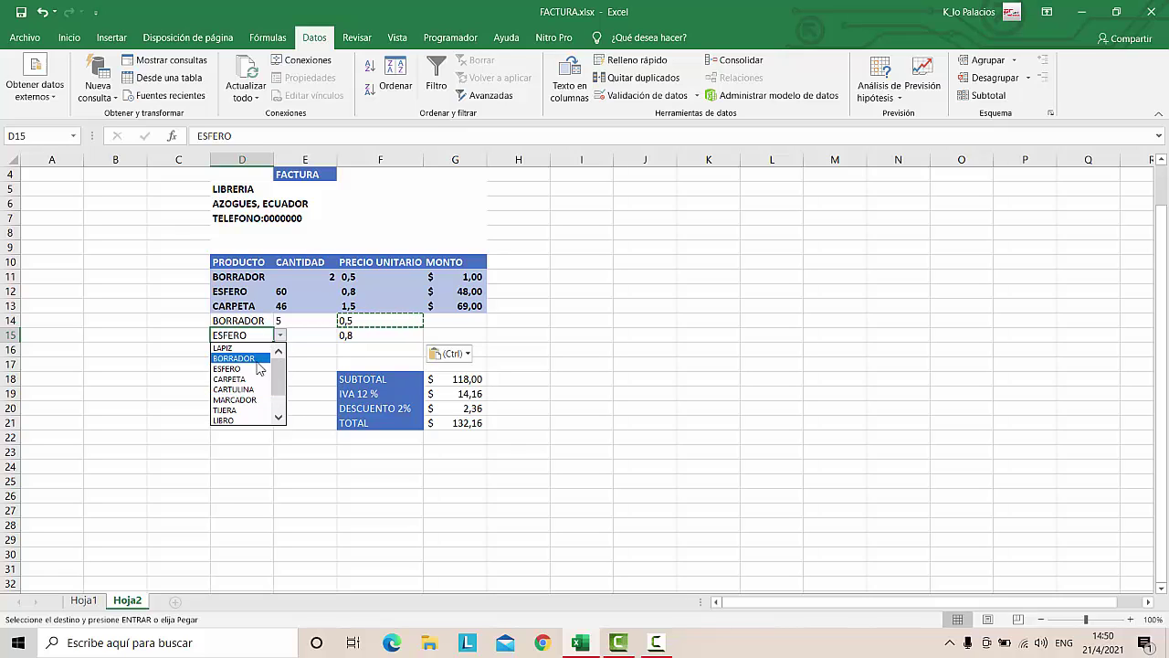
pyautogui.click(255, 358)
pyautogui.click(280, 337)
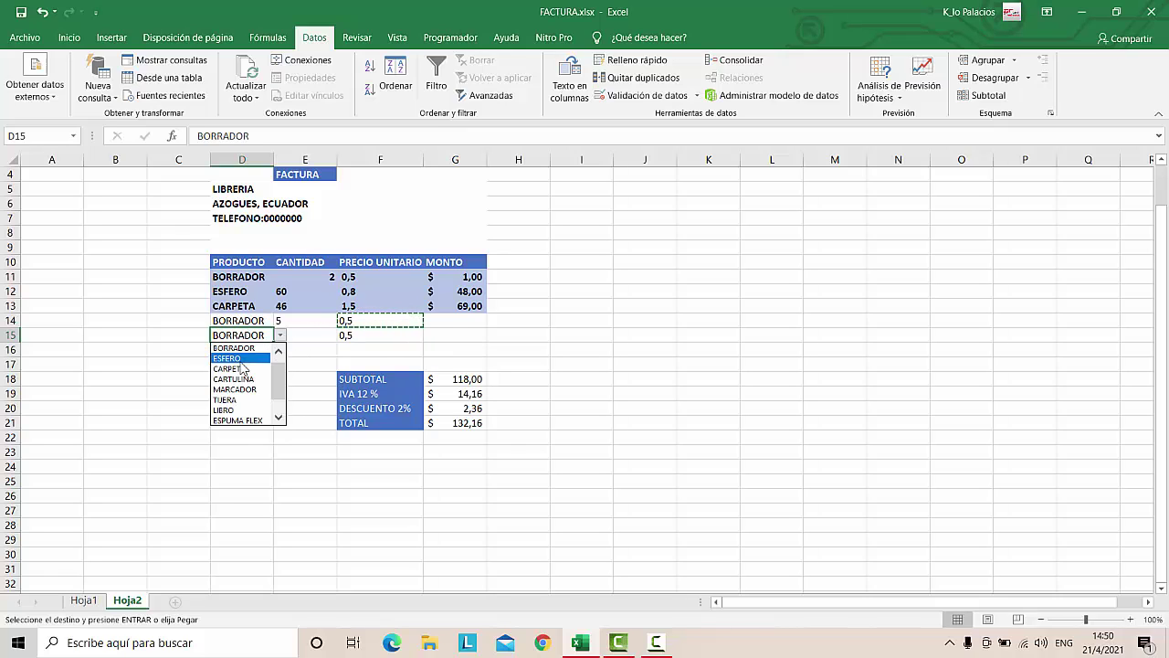
pyautogui.click(238, 358)
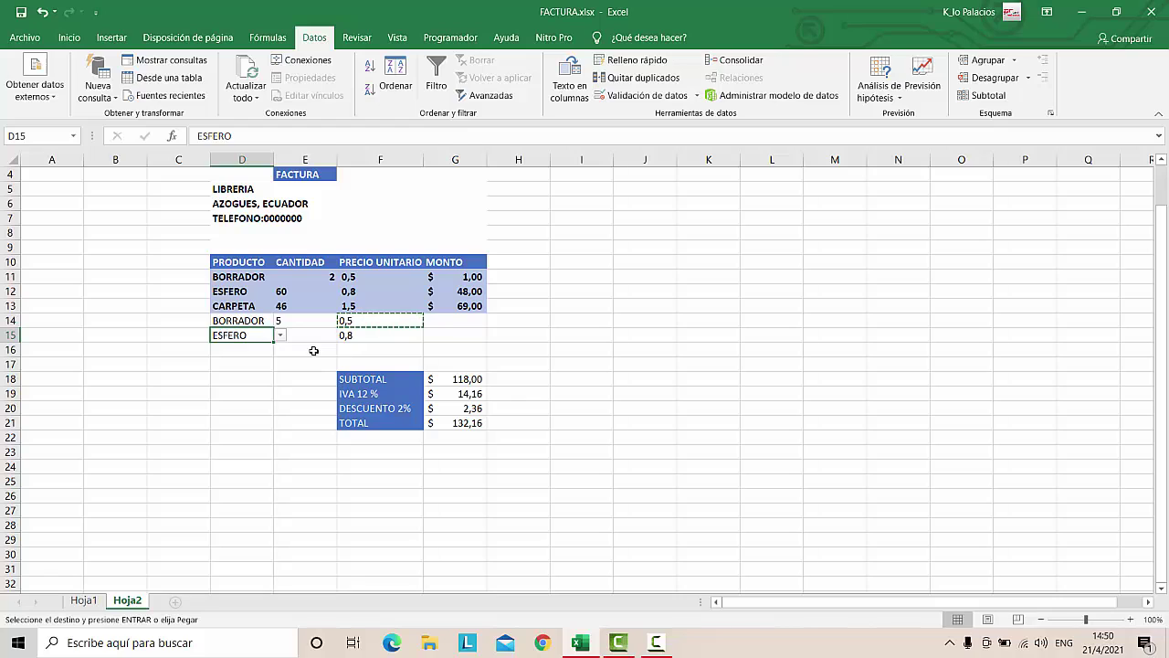
# Review the F14 and E14 formulas and select the empty MONTO cell G14
pyautogui.click(370, 321)
pyautogui.write('60')
pyautogui.click(468, 319)
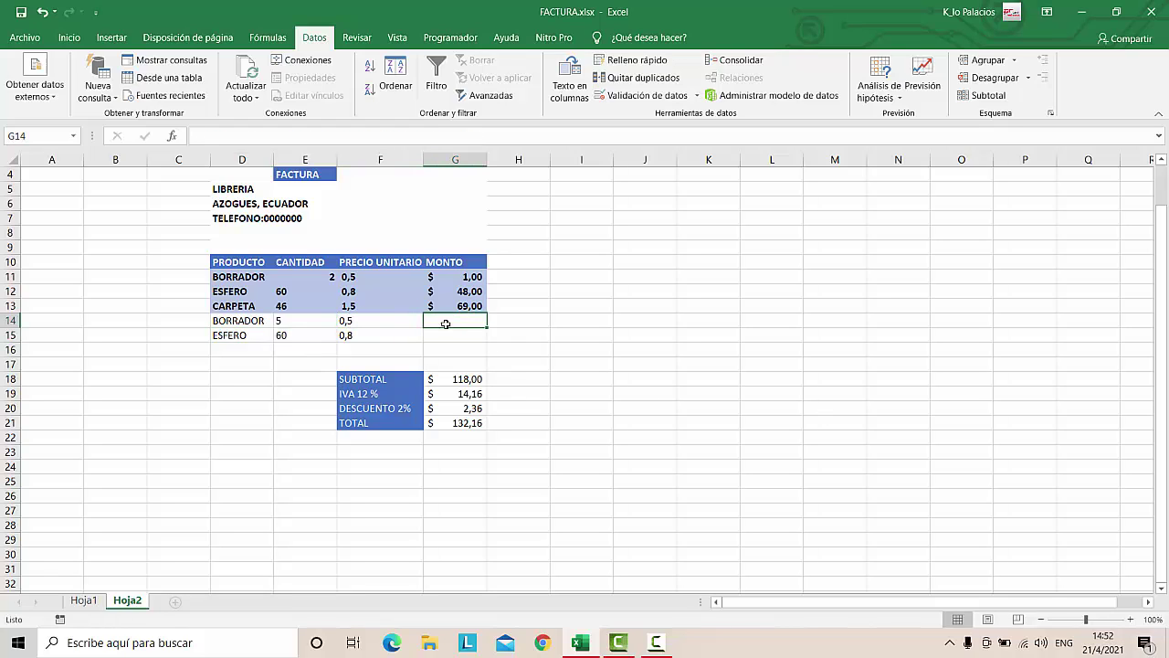
pyautogui.click(355, 320)
pyautogui.click(282, 321)
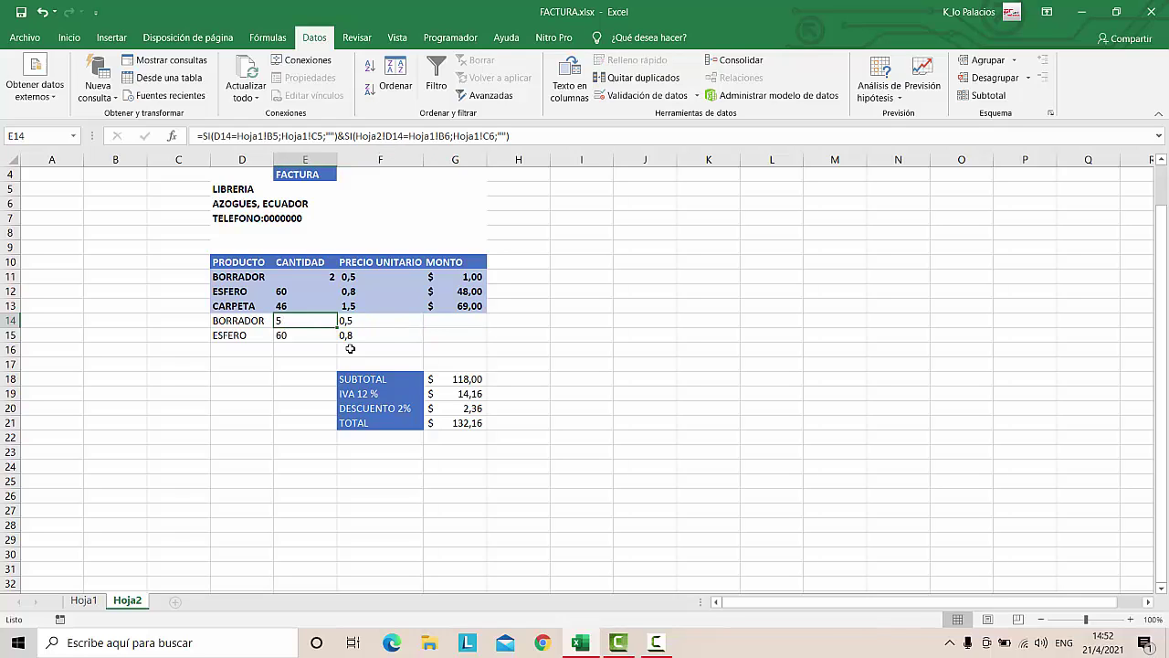
pyautogui.click(457, 321)
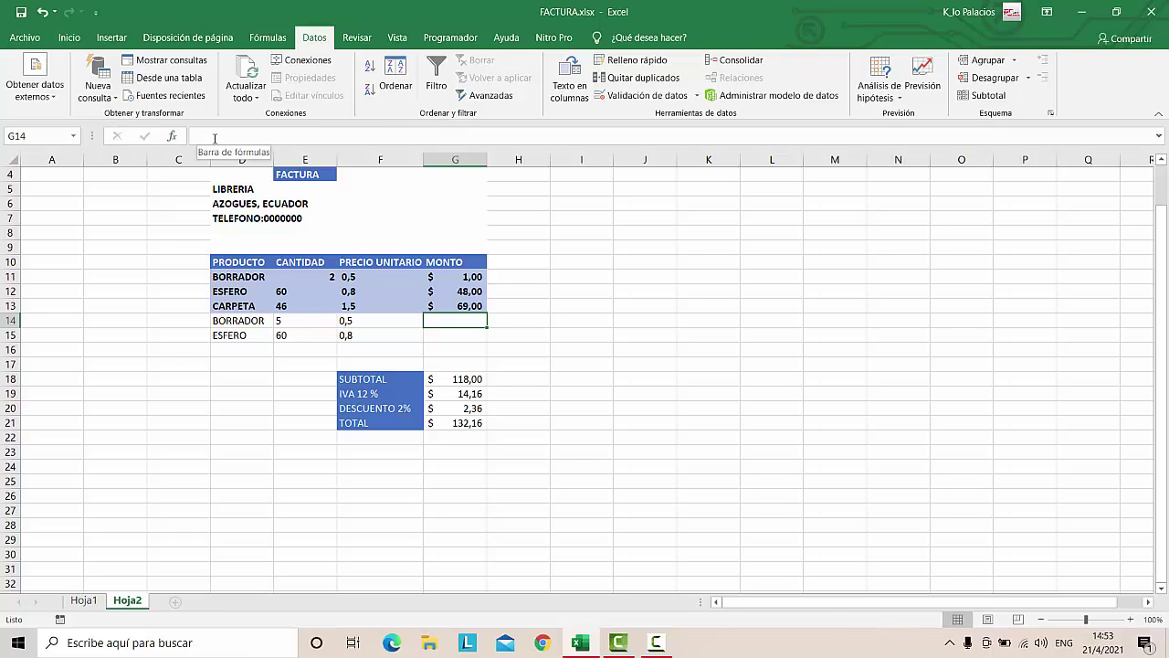
# Enter the row 14 MONTO formula =F14*E14 in G14
pyautogui.click(215, 138)
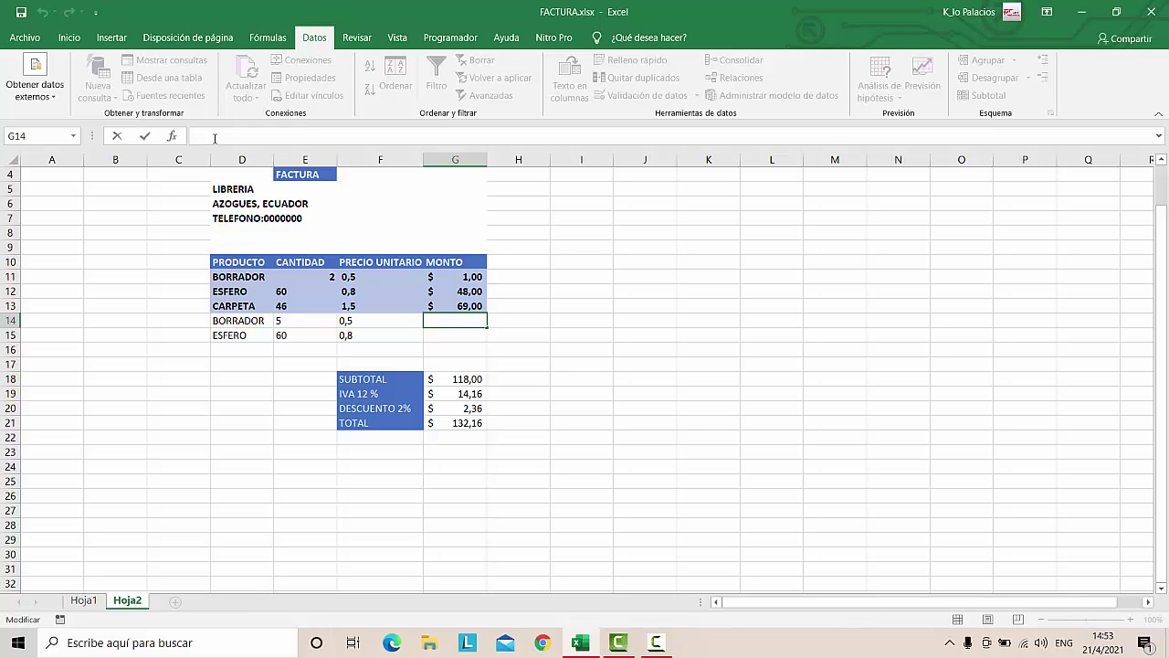
pyautogui.write('=')
pyautogui.click(365, 326)
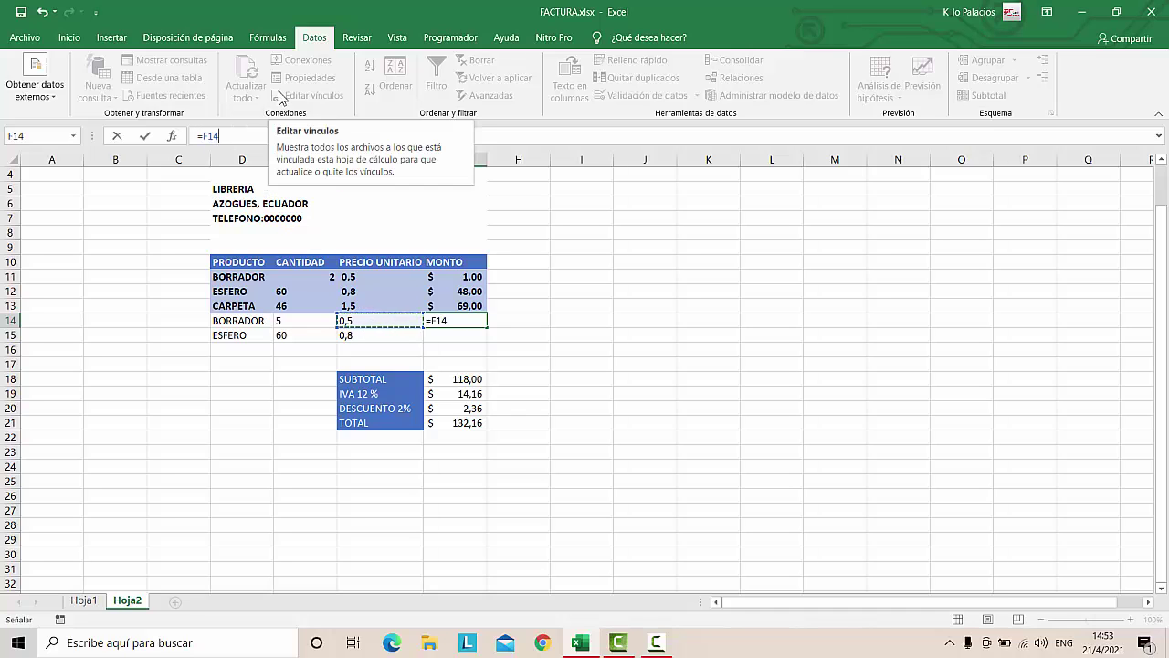
pyautogui.write('*')
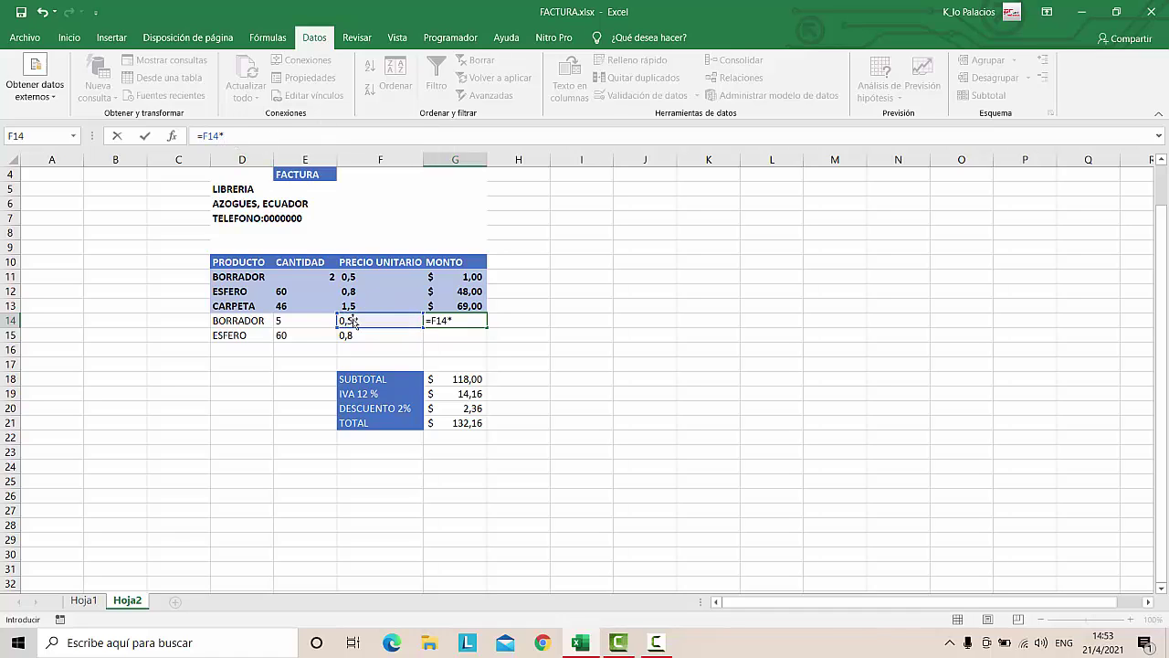
pyautogui.click(308, 320)
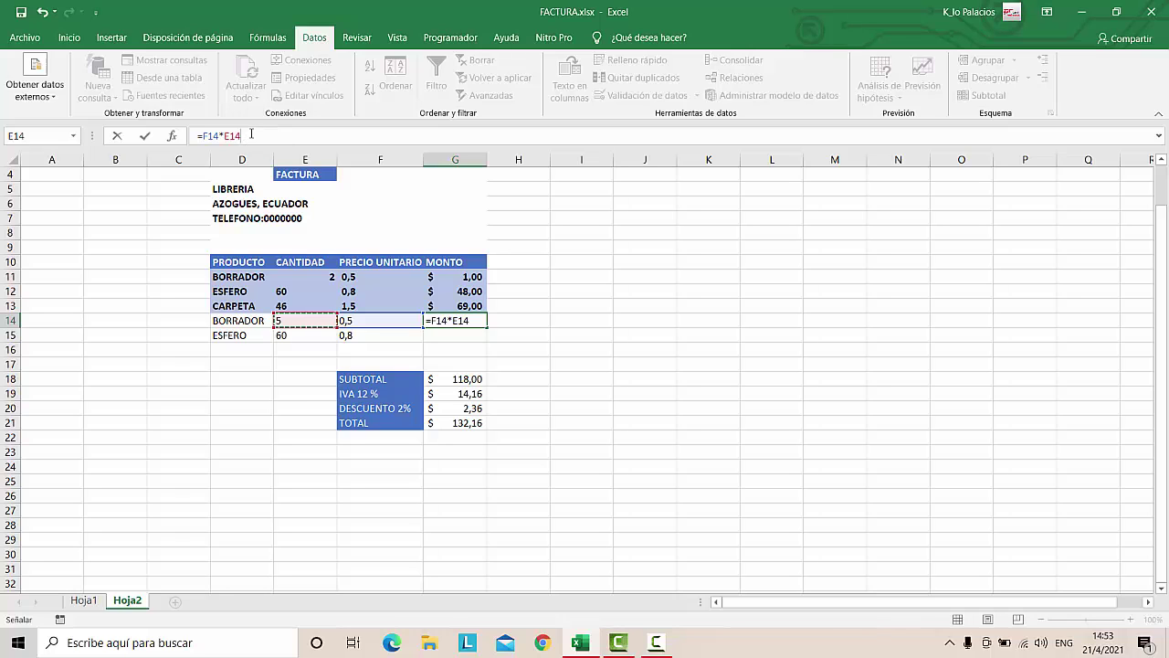
pyautogui.press('Return')
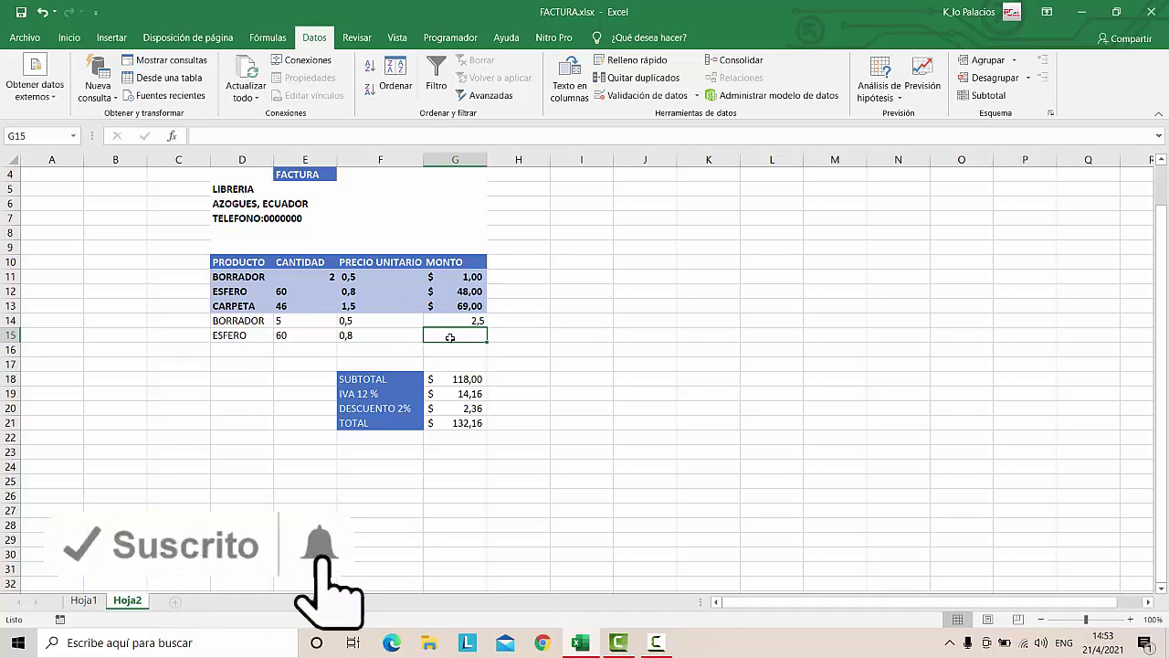
# Enter =F15*E15 as the MONTO in G15, giving the second ESFERO row 48,00
pyautogui.click(228, 136)
pyautogui.write('=')
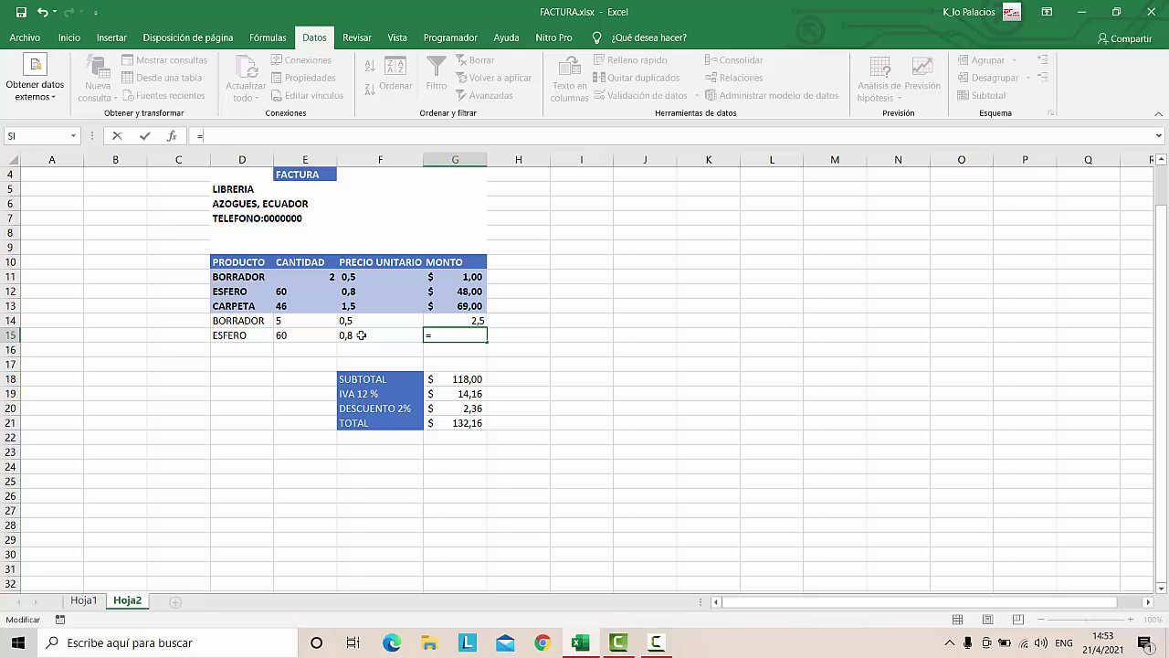
pyautogui.click(361, 335)
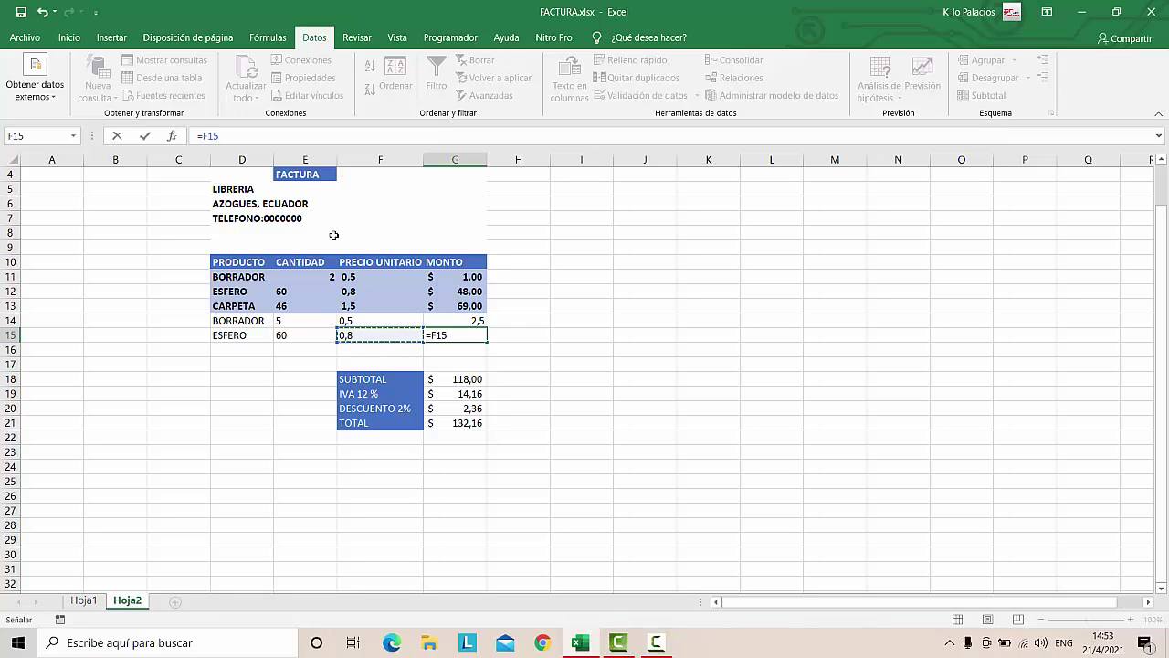
pyautogui.write('*')
pyautogui.click(293, 333)
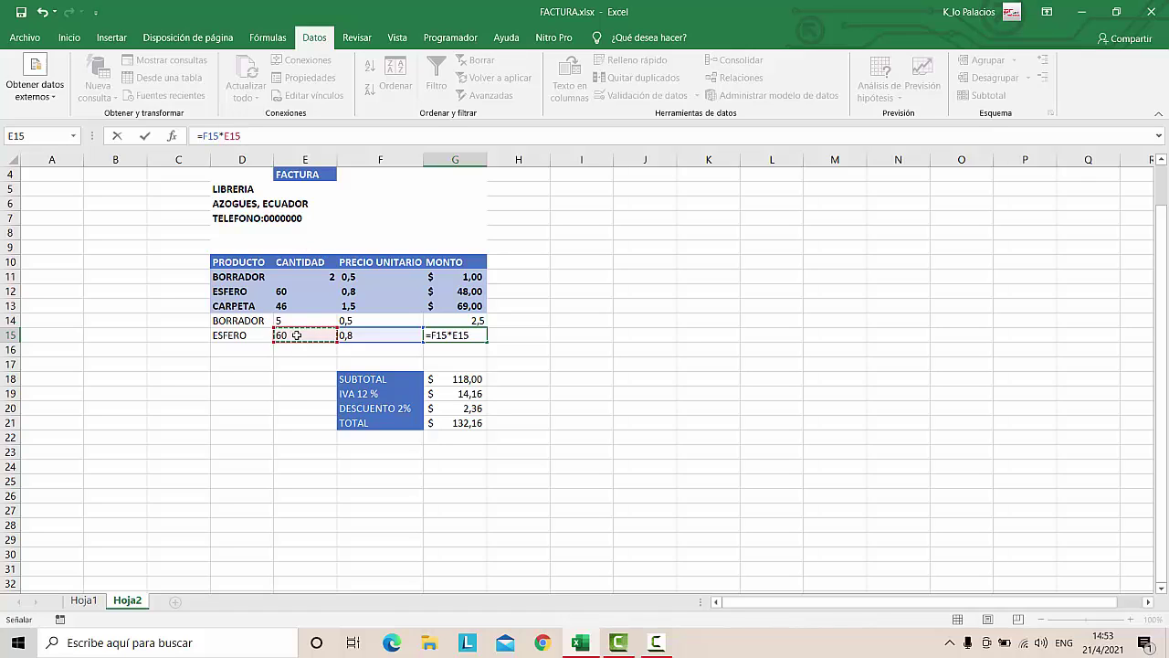
pyautogui.press('Return')
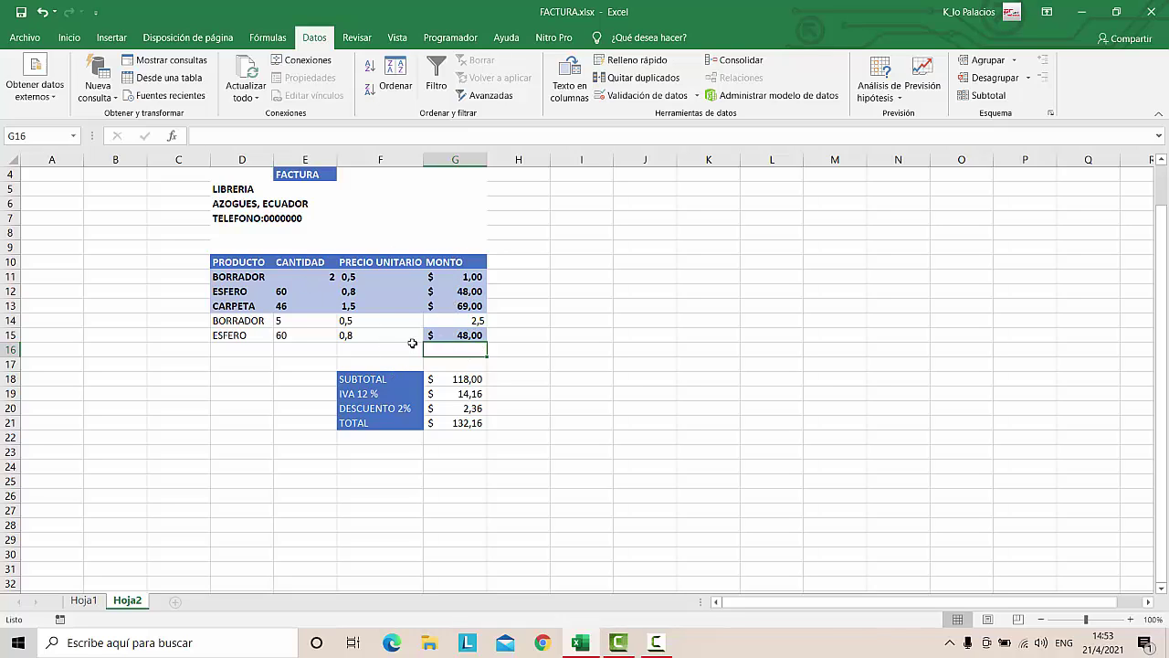
# Delete the old SUBTOTAL formula in G18
pyautogui.scroll(-1, 414, 352)
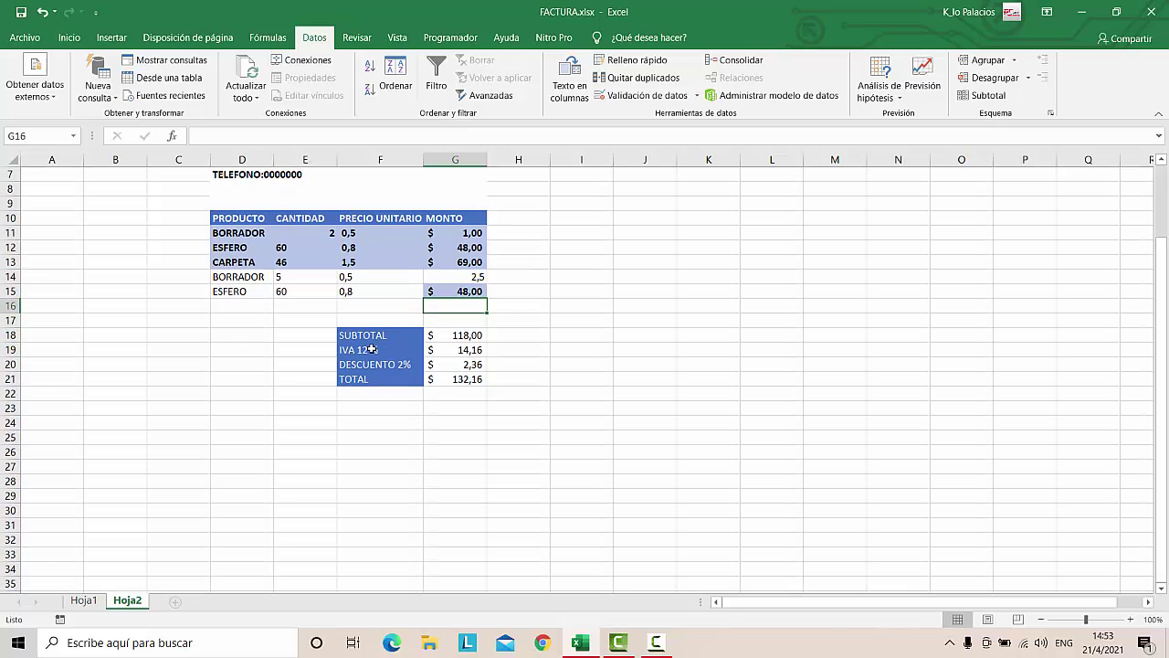
pyautogui.click(374, 338)
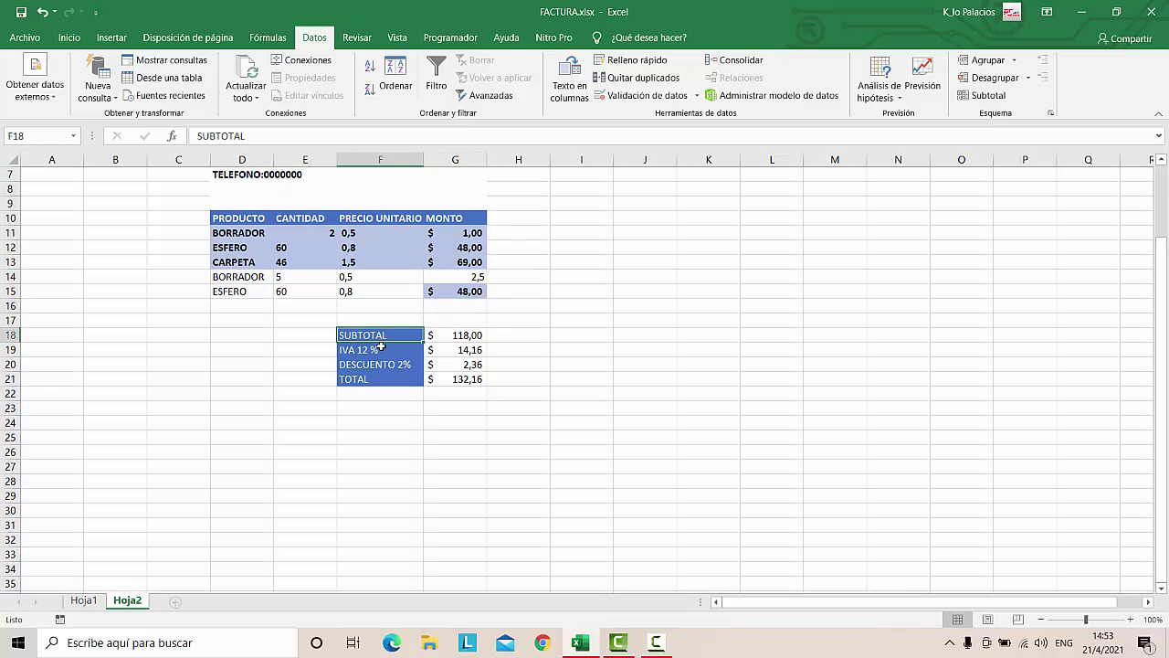
pyautogui.click(462, 336)
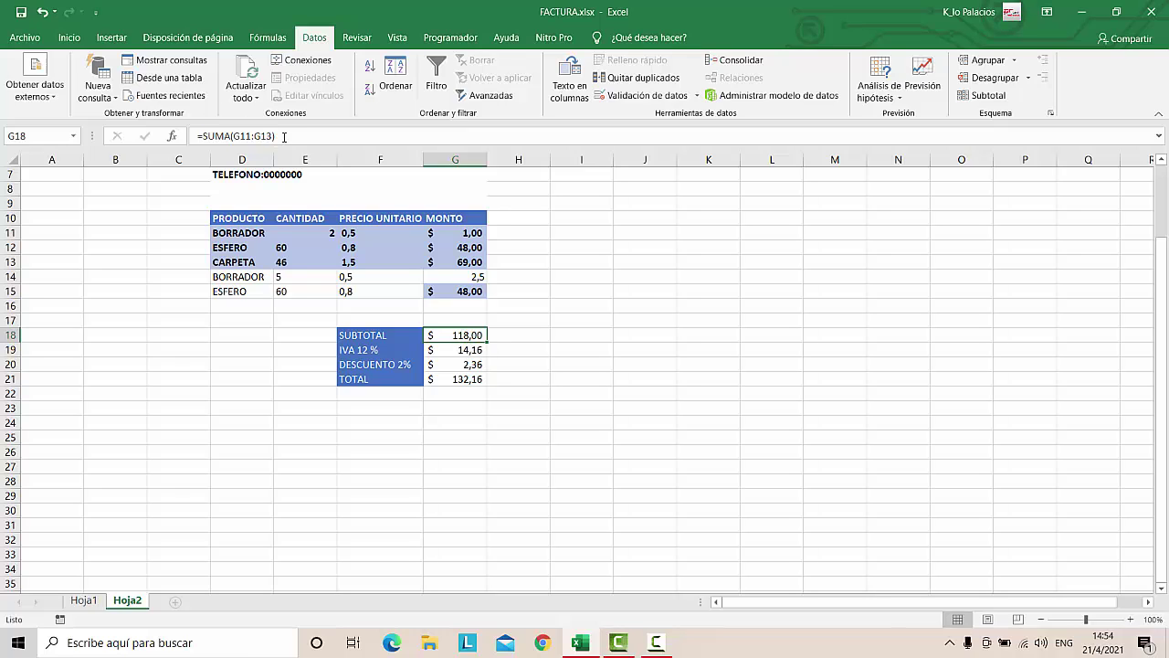
pyautogui.press('F2')
pyautogui.press('BackSpace')
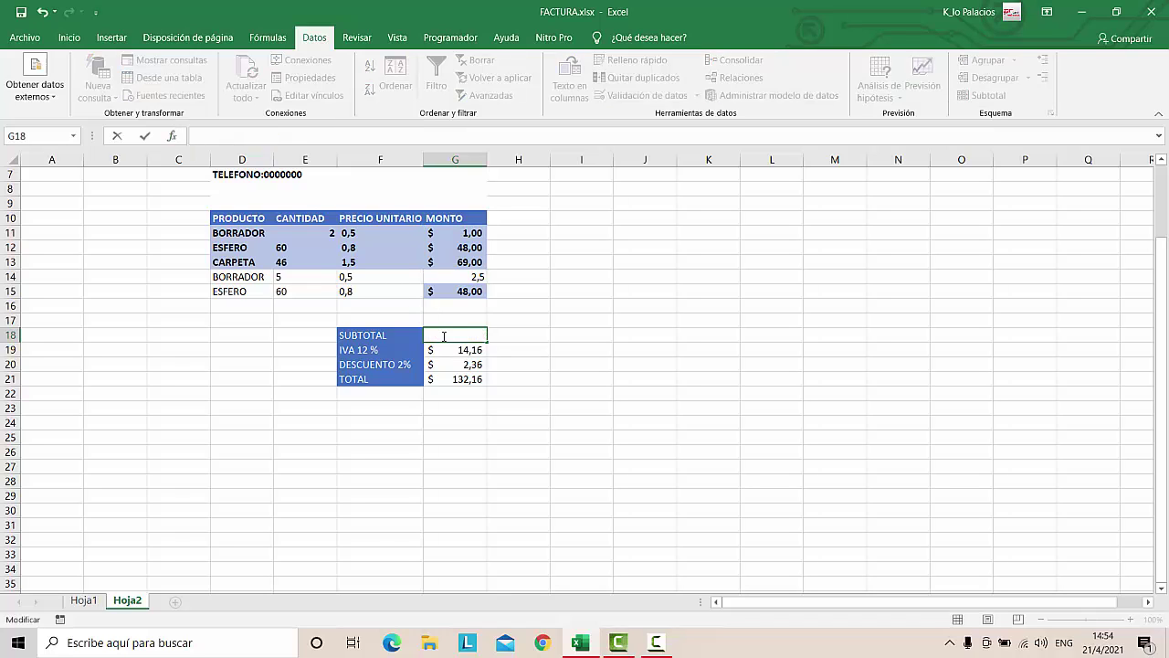
pyautogui.write('=')
# Insert the SUMA function from the Matemáticas y trigonométricas category into G18
pyautogui.click(173, 137)
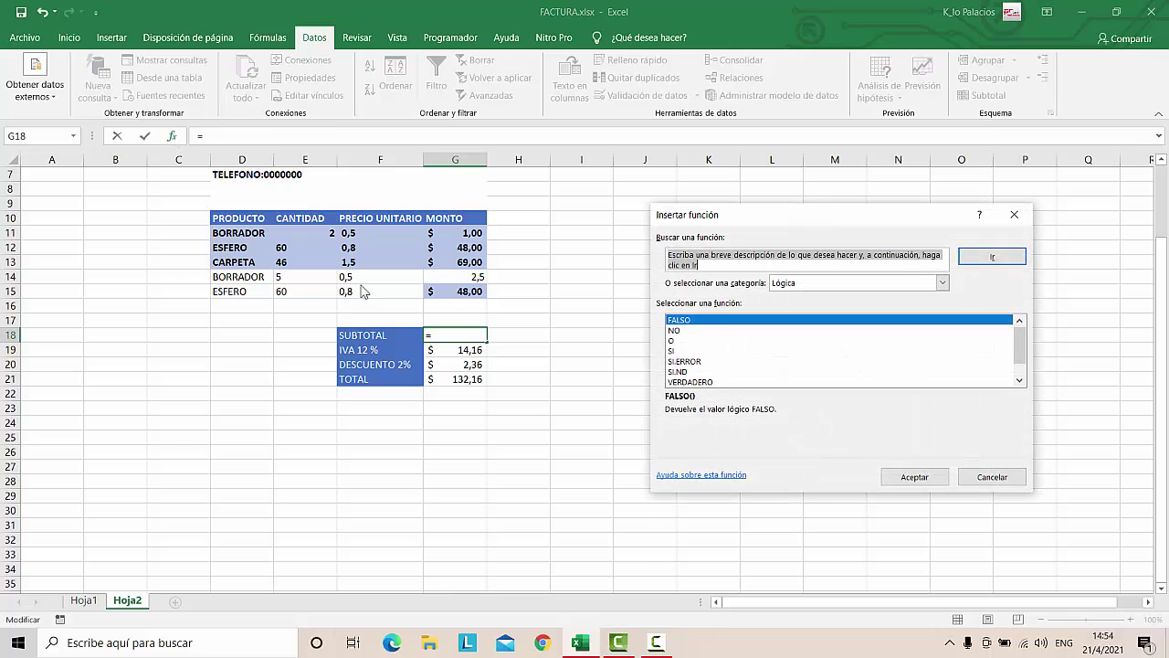
pyautogui.click(941, 283)
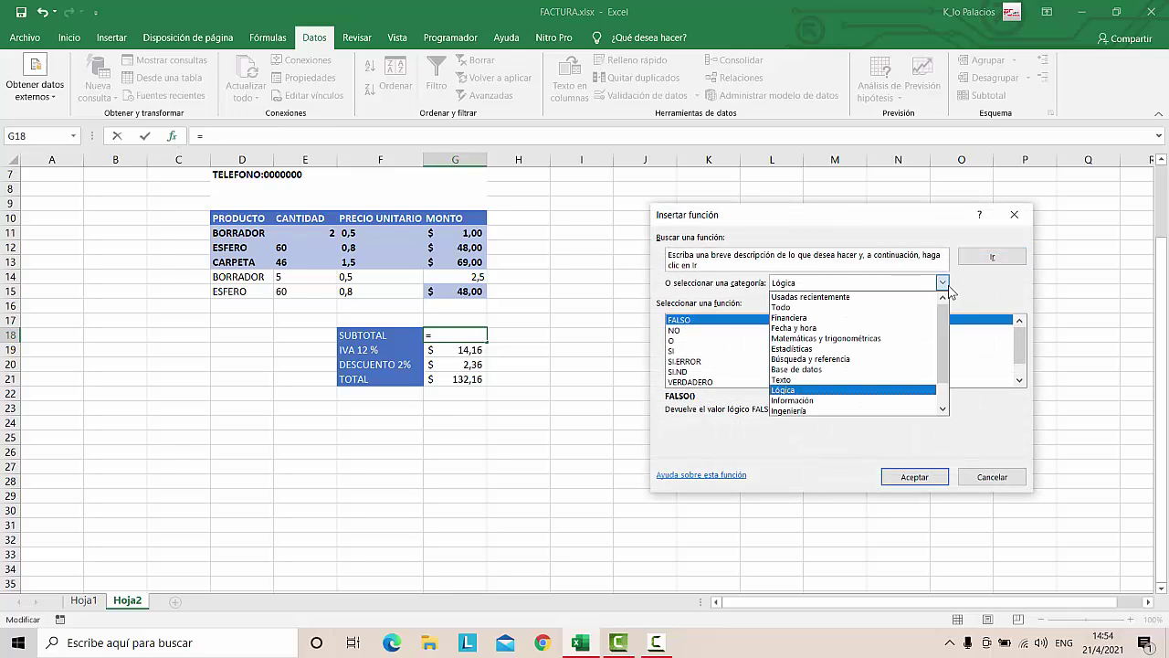
pyautogui.click(838, 338)
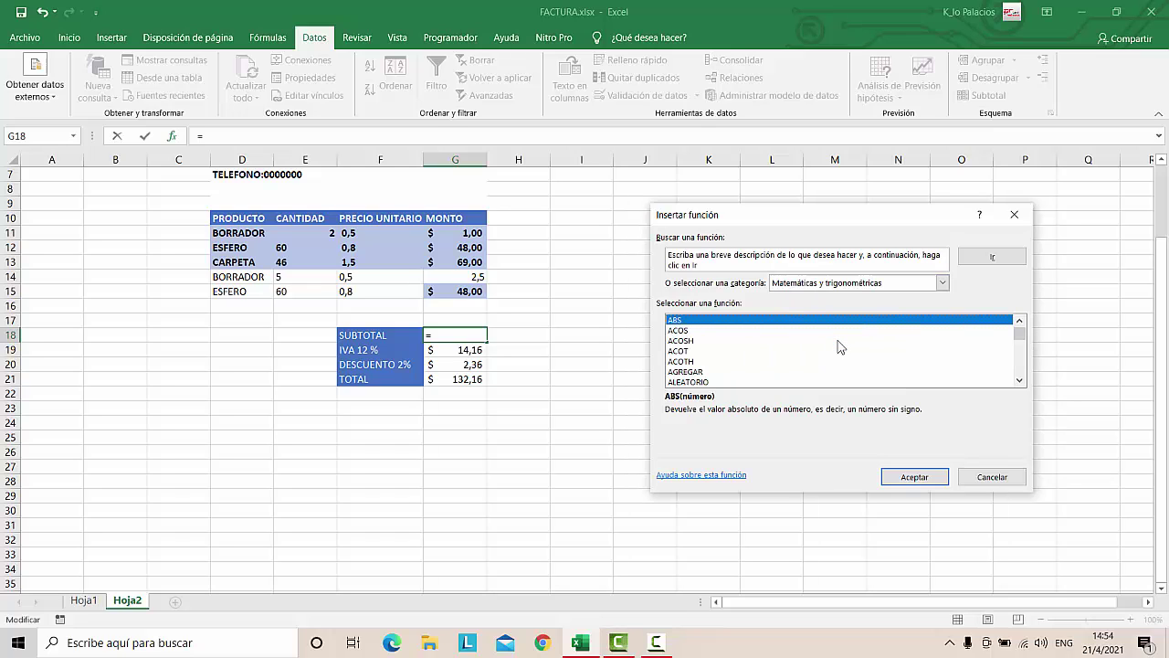
pyautogui.scroll(-5, 693, 347)
pyautogui.scroll(-8, 692, 345)
pyautogui.scroll(-5, 692, 347)
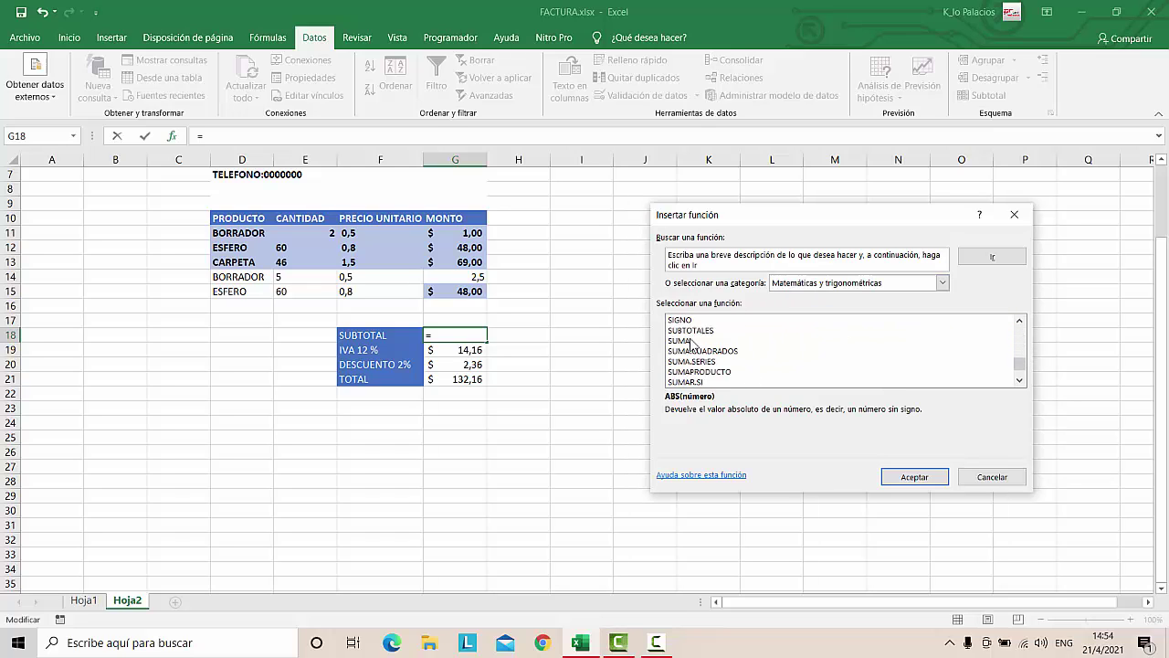
pyautogui.scroll(-3, 694, 352)
pyautogui.scroll(2, 695, 357)
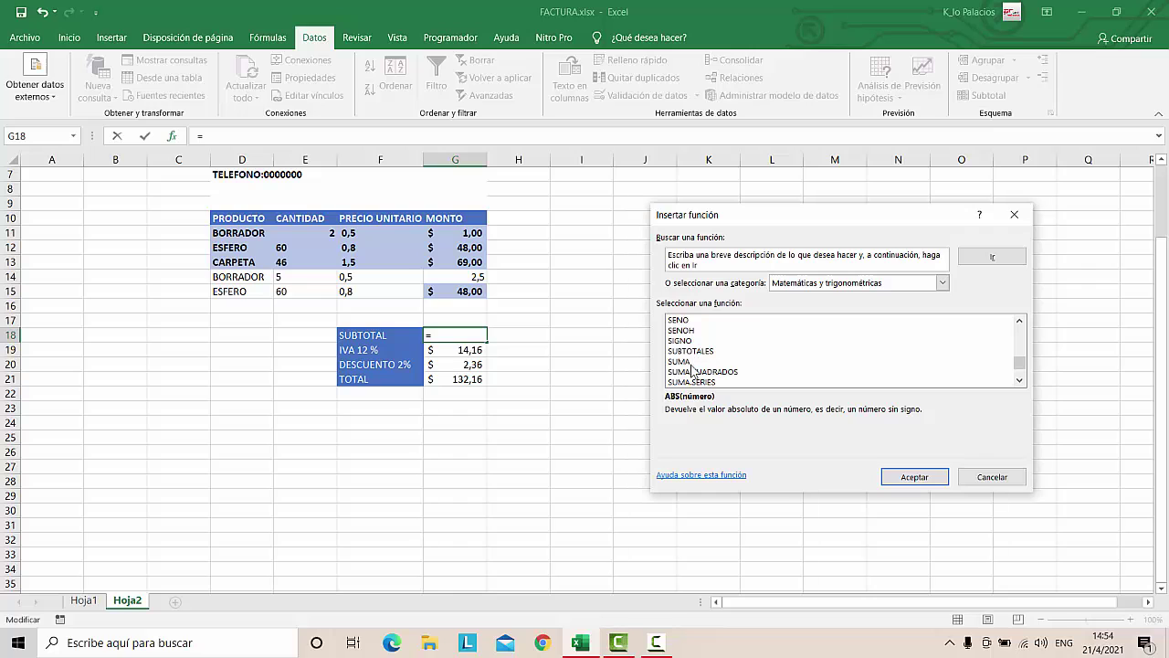
pyautogui.click(690, 362)
pyautogui.click(913, 475)
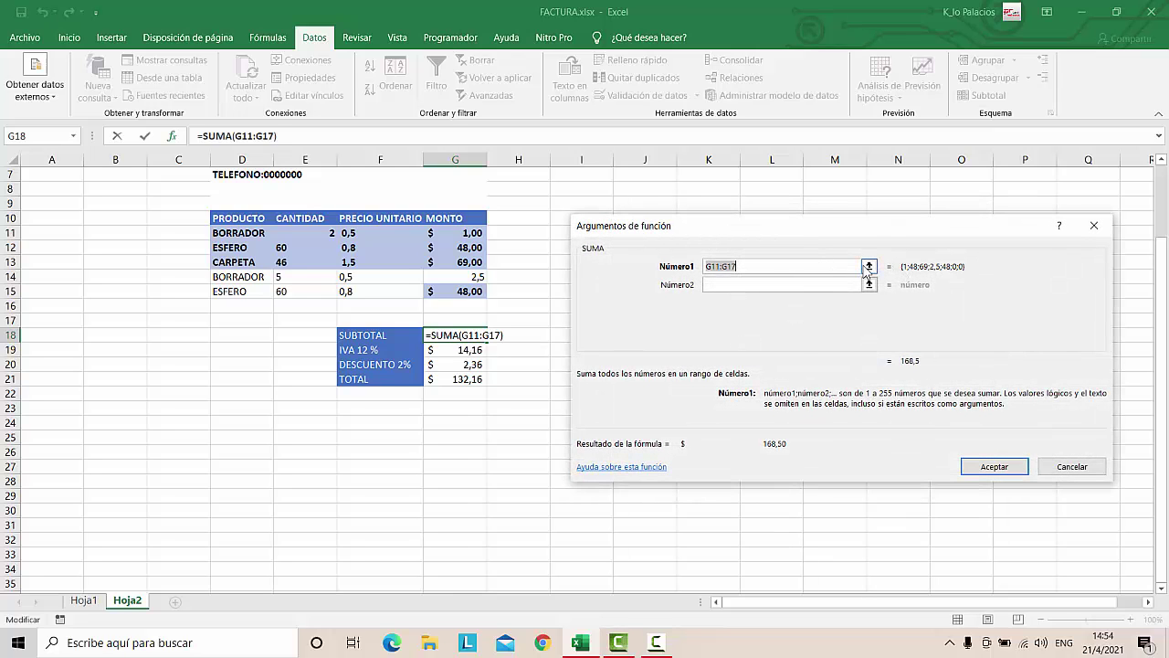
# Set SUMA's Número1 range to G11:G15 so SUBTOTAL reads 168,50
pyautogui.click(870, 266)
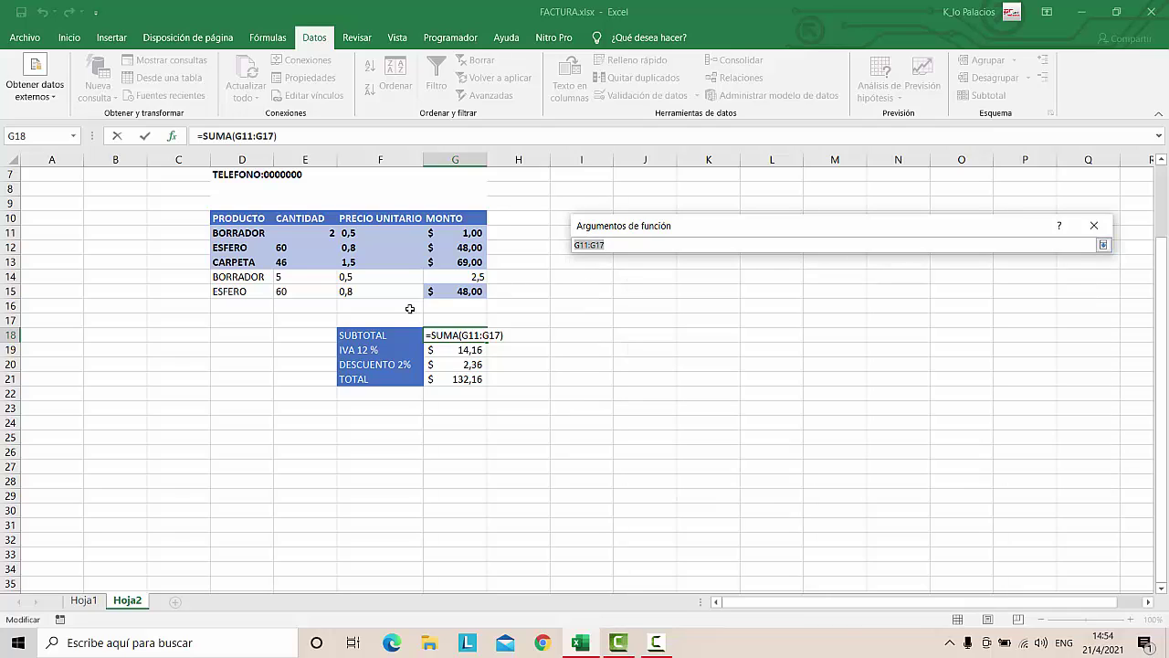
pyautogui.moveTo(465, 294); pyautogui.dragTo(464, 228)
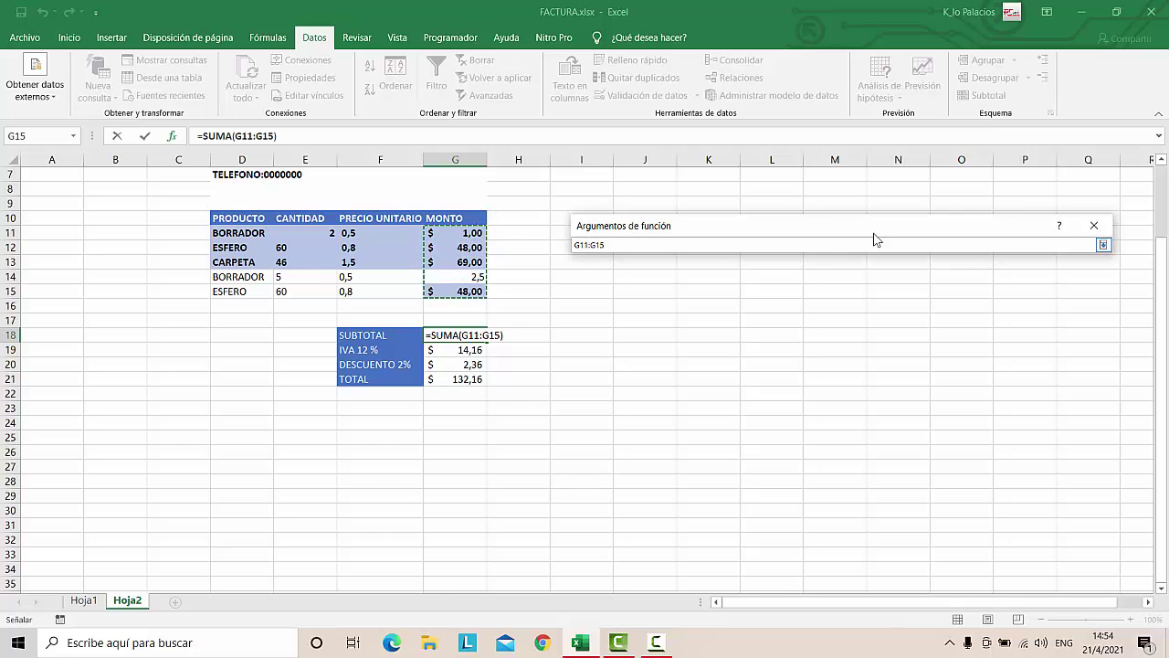
pyautogui.click(1102, 245)
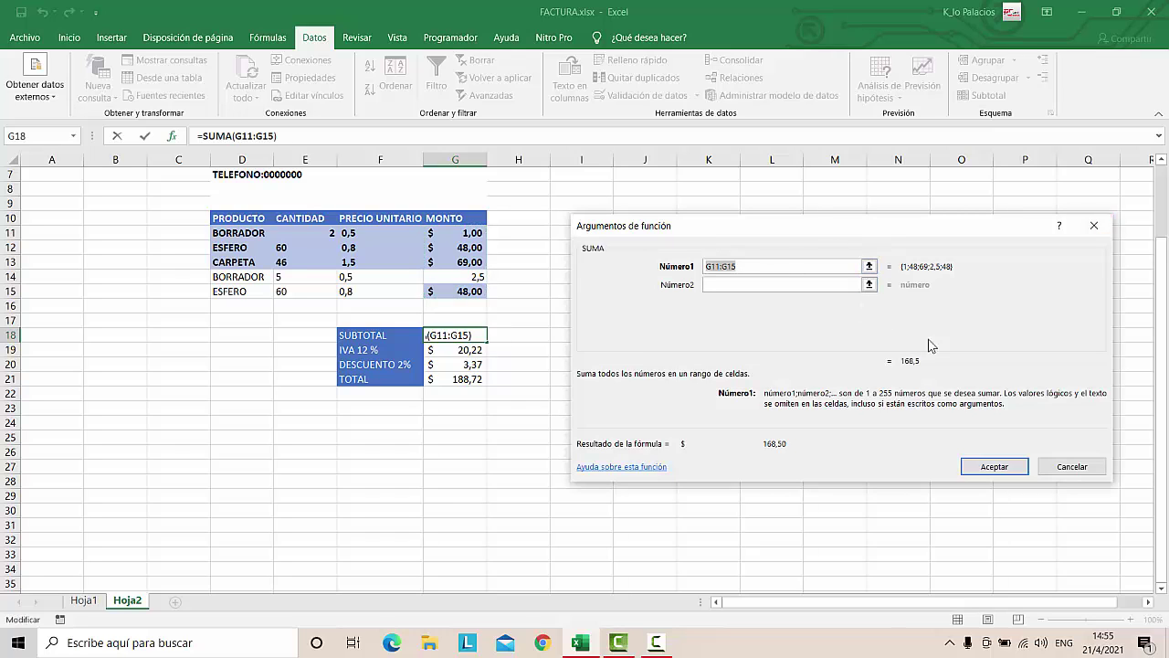
pyautogui.click(986, 466)
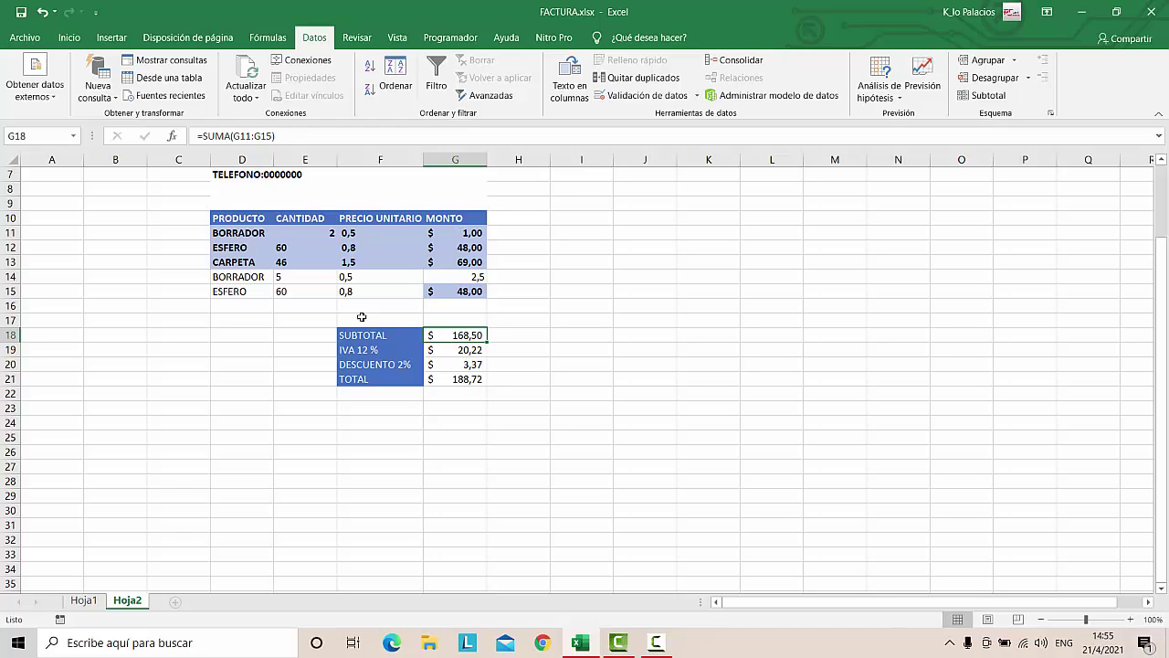
# Replace the IVA formula in G19 with the SUBTOTAL G18 multiplied by 12 %
pyautogui.click(361, 349)
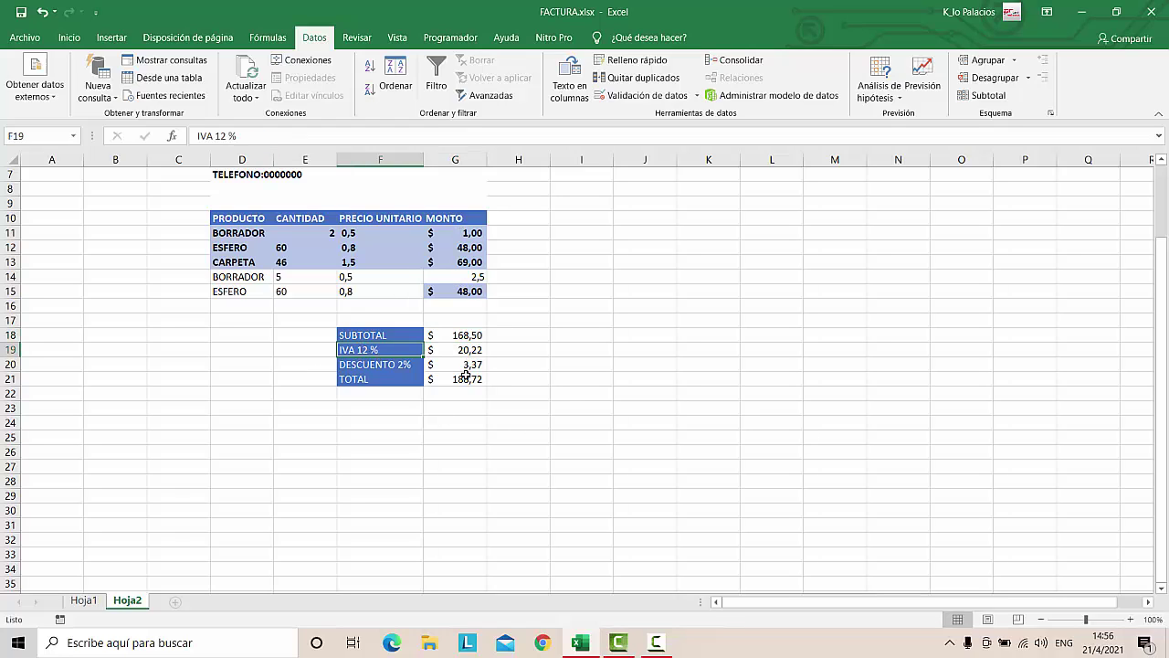
pyautogui.click(451, 349)
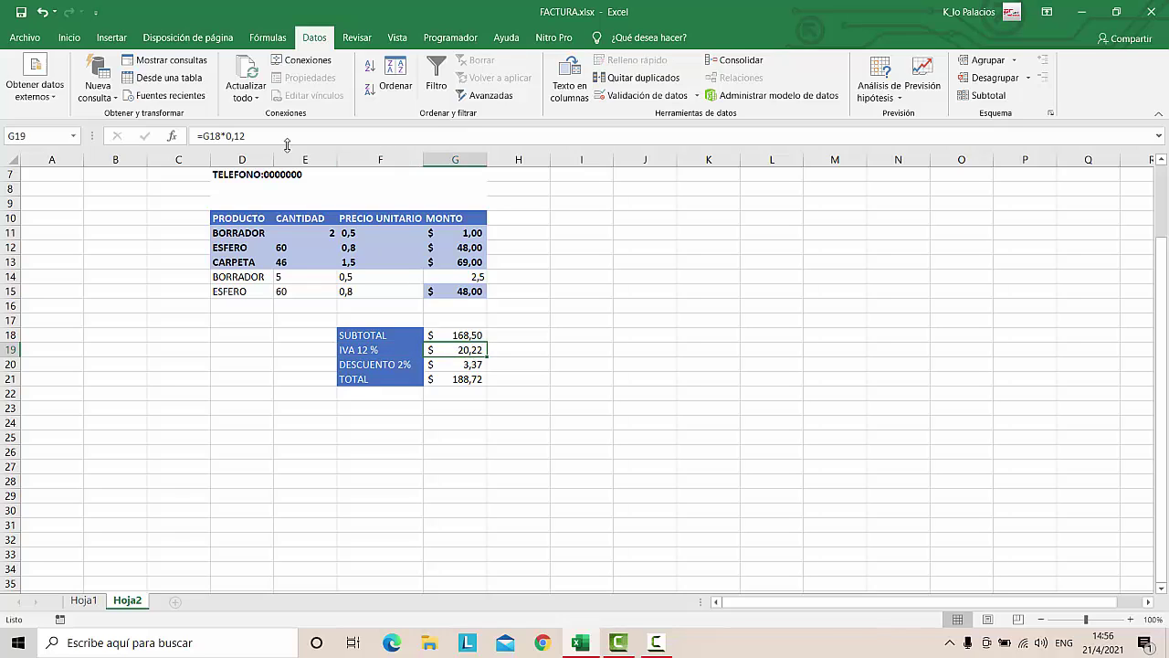
pyautogui.click(267, 132)
pyautogui.moveTo(268, 132); pyautogui.dragTo(171, 125)
pyautogui.press('BackSpace')
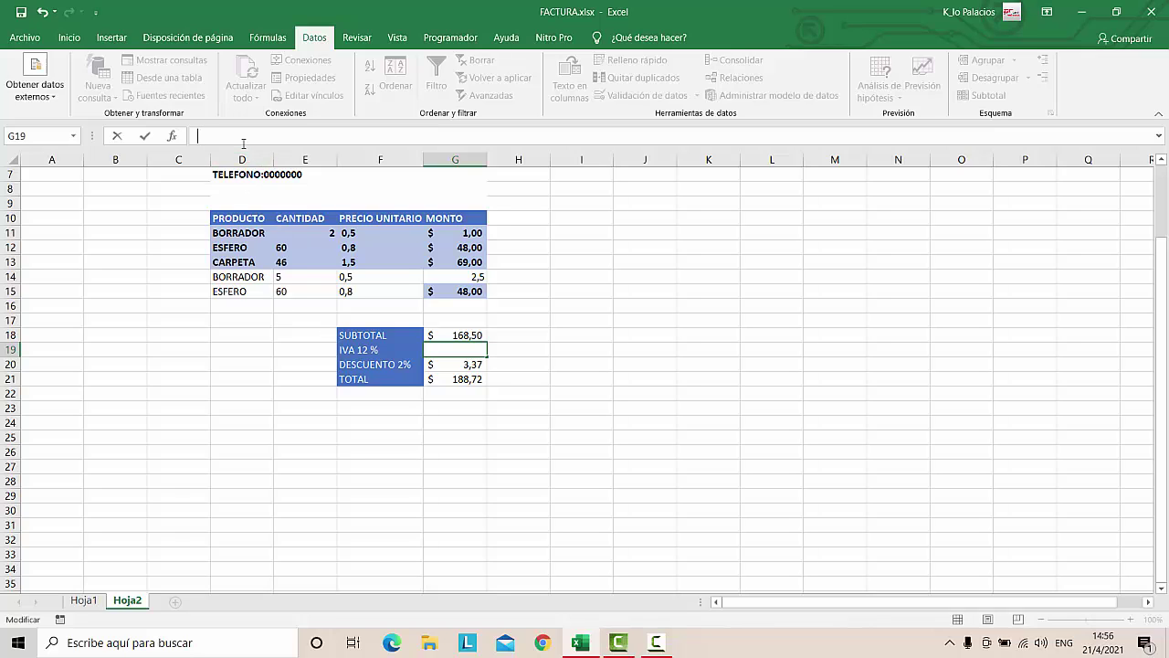
pyautogui.write('=')
pyautogui.click(464, 336)
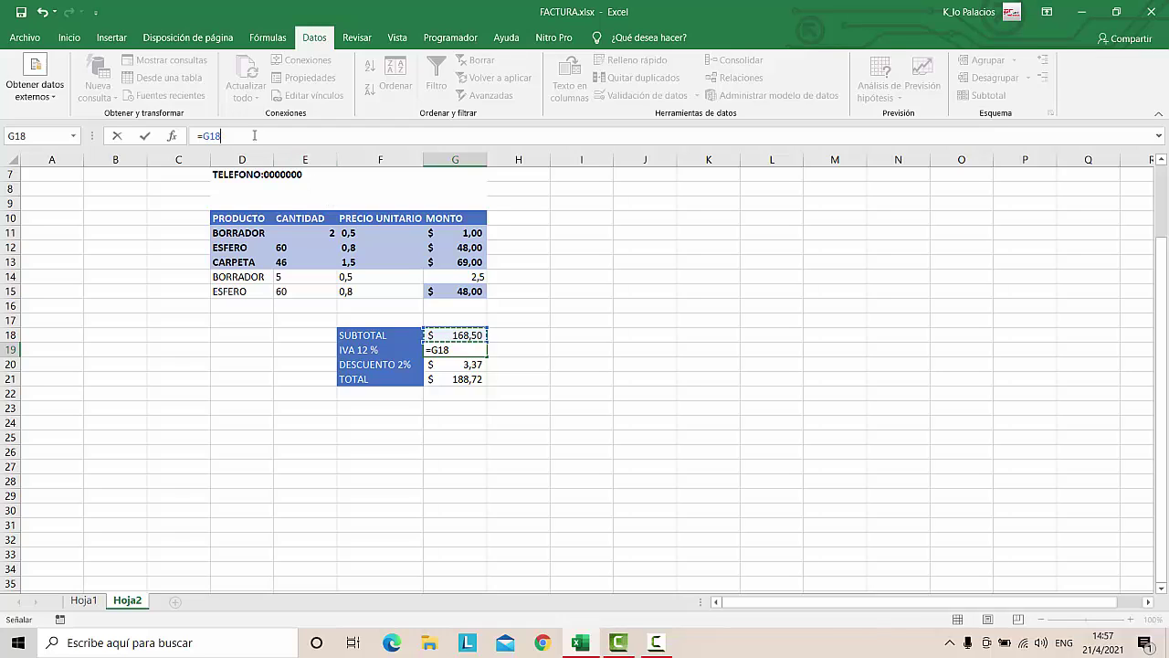
pyautogui.write('*')
pyautogui.write('12')
pyautogui.press('Return')
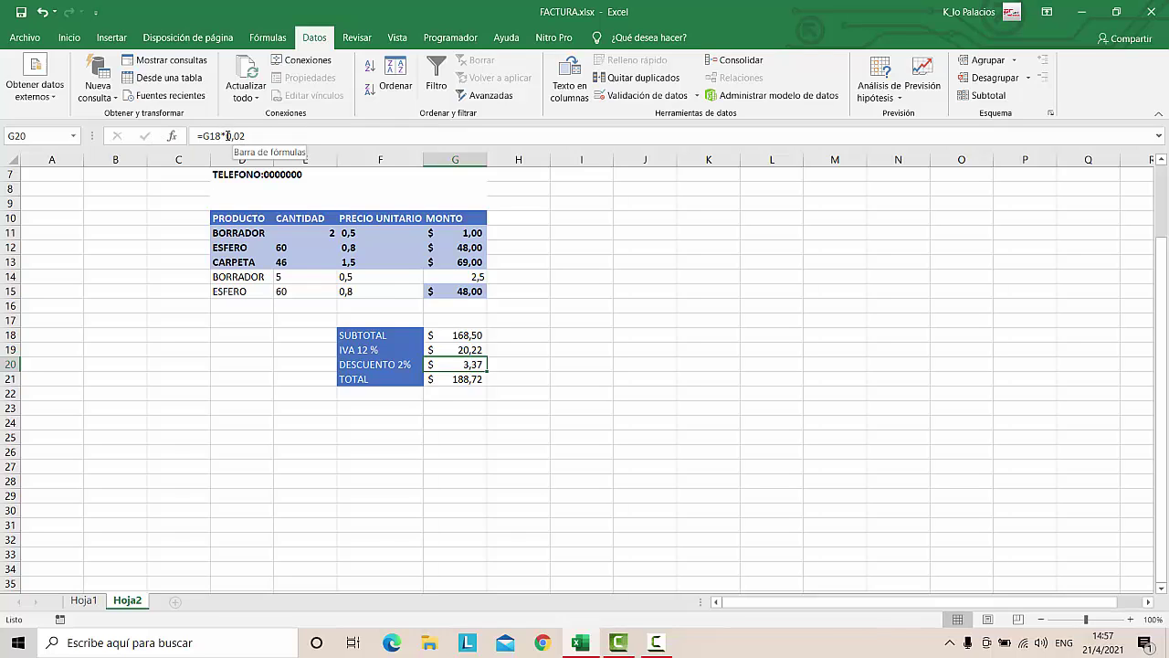
# Keep the 2 % DESCUENTO formula unchanged and clear the TOTAL cell
pyautogui.doubleClick(231, 135)
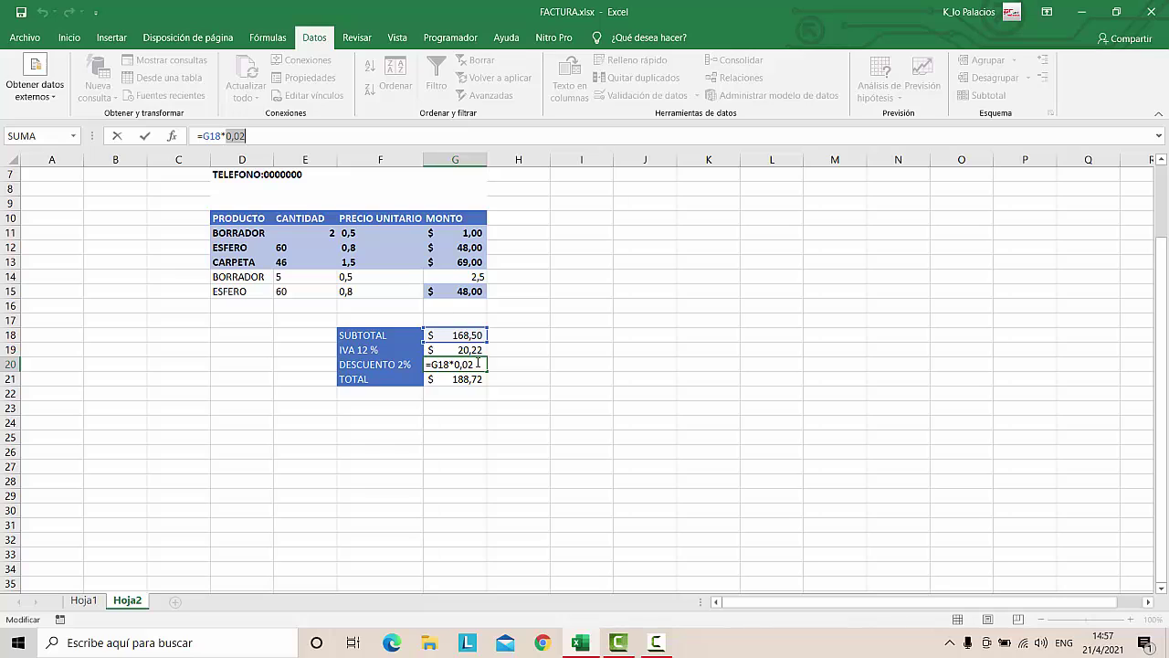
pyautogui.press('Return')
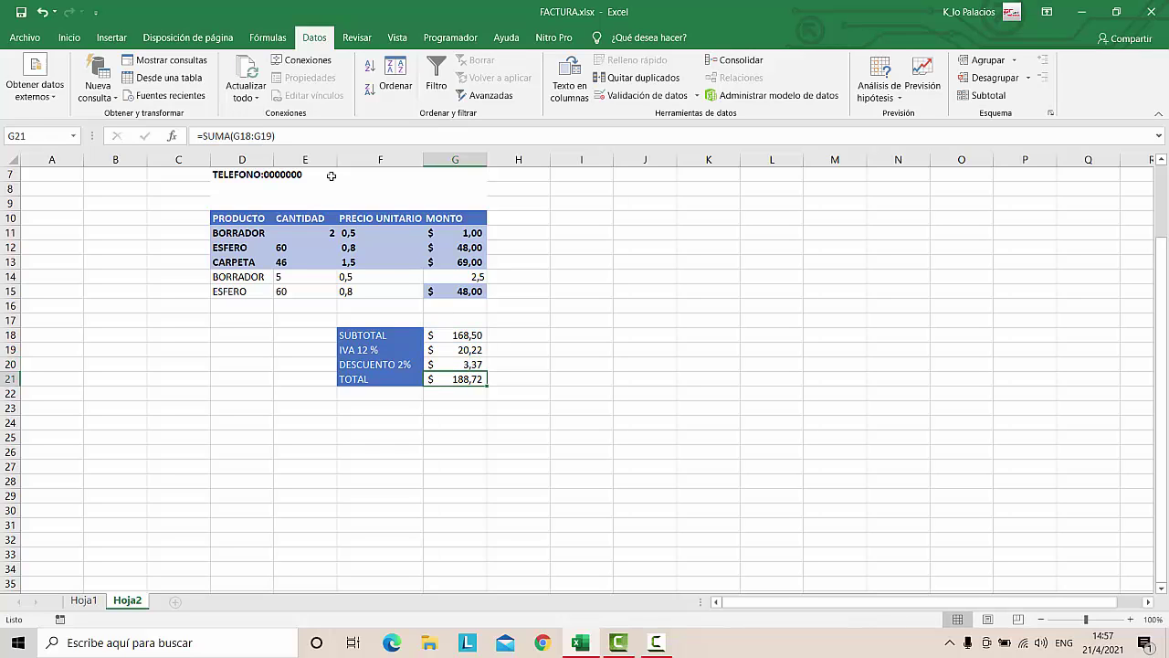
pyautogui.press('BackSpace')
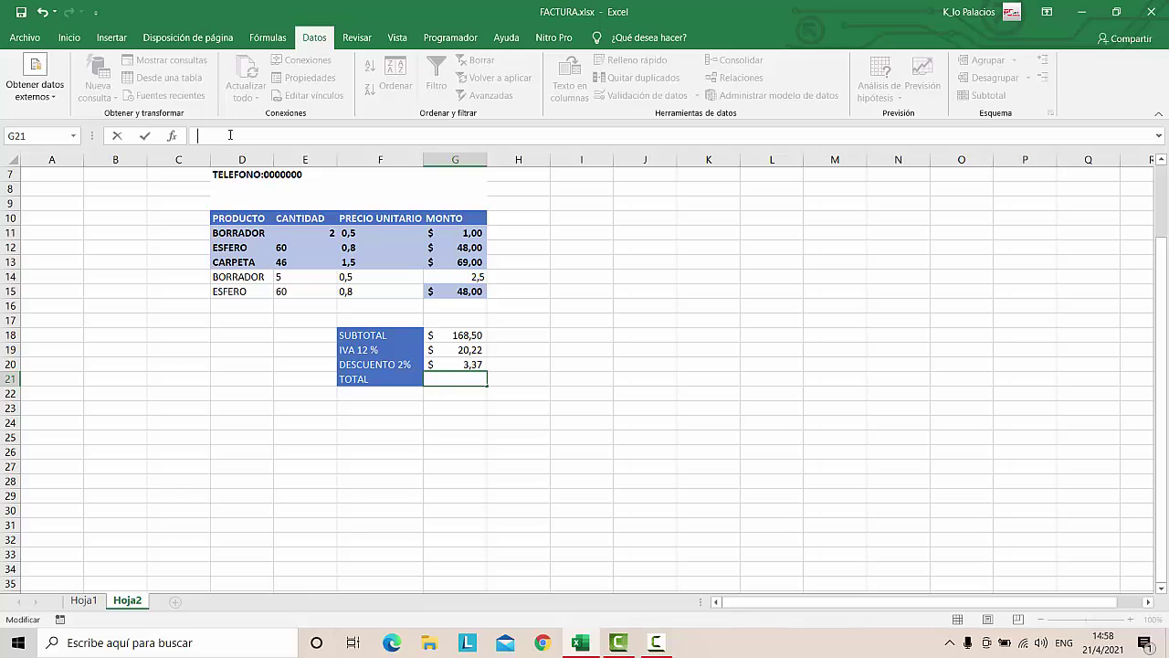
# Enter =G18+G19-G20 in G21, making the TOTAL 185,35
pyautogui.write('=')
pyautogui.click(466, 335)
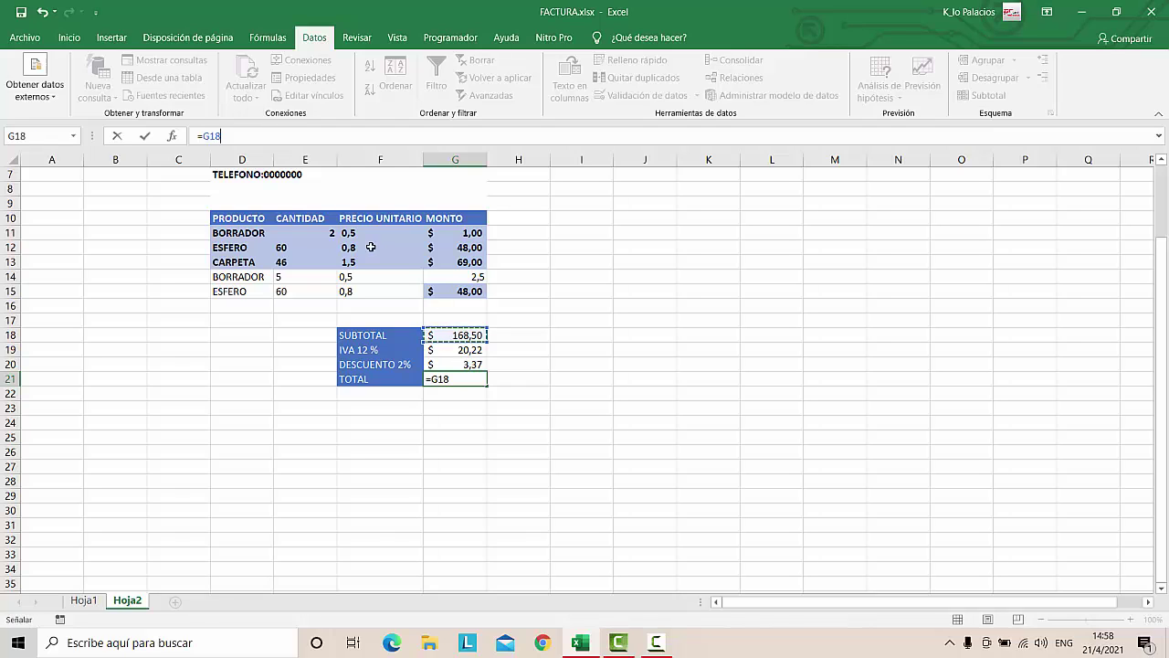
pyautogui.write('+')
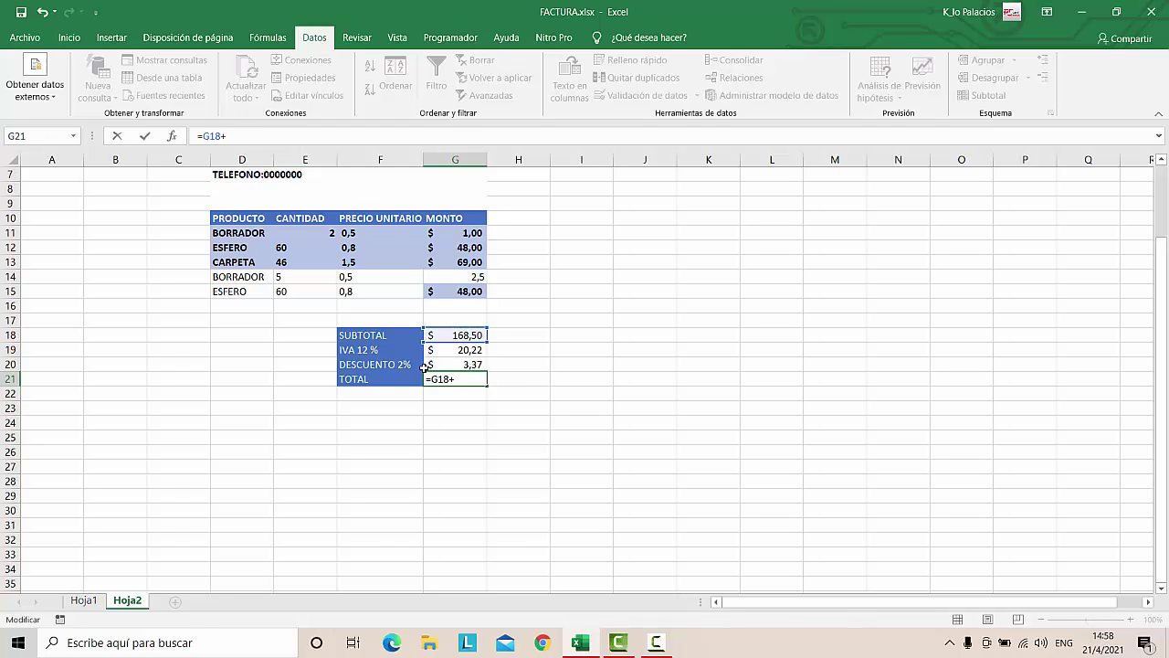
pyautogui.click(454, 353)
pyautogui.write('-')
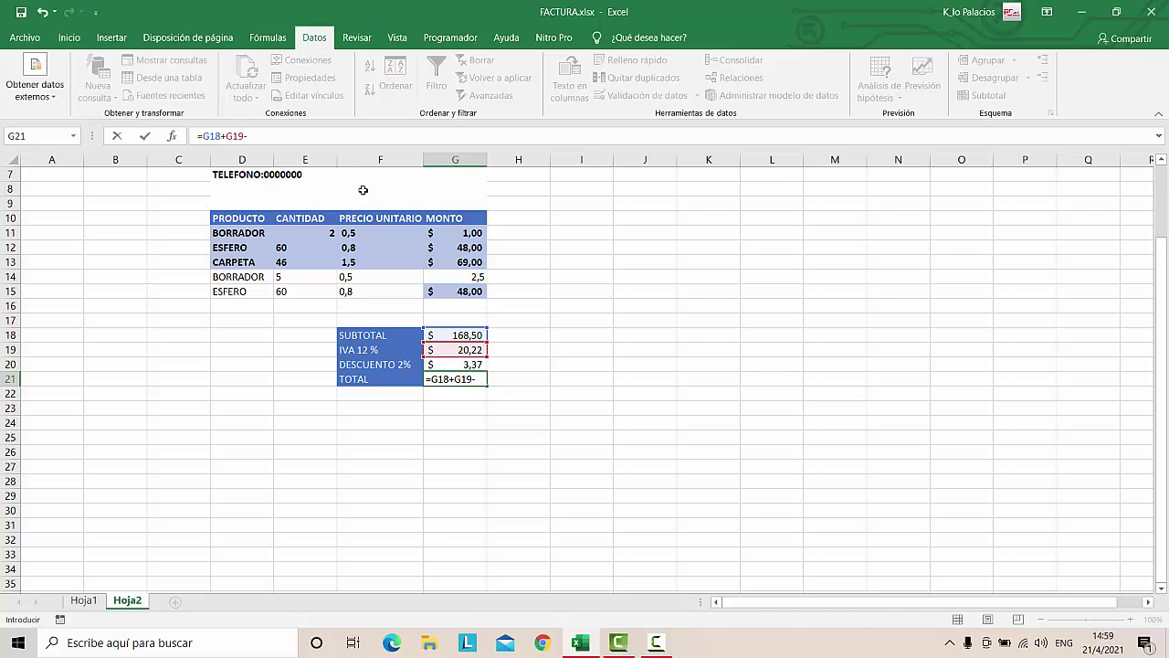
pyautogui.click(435, 366)
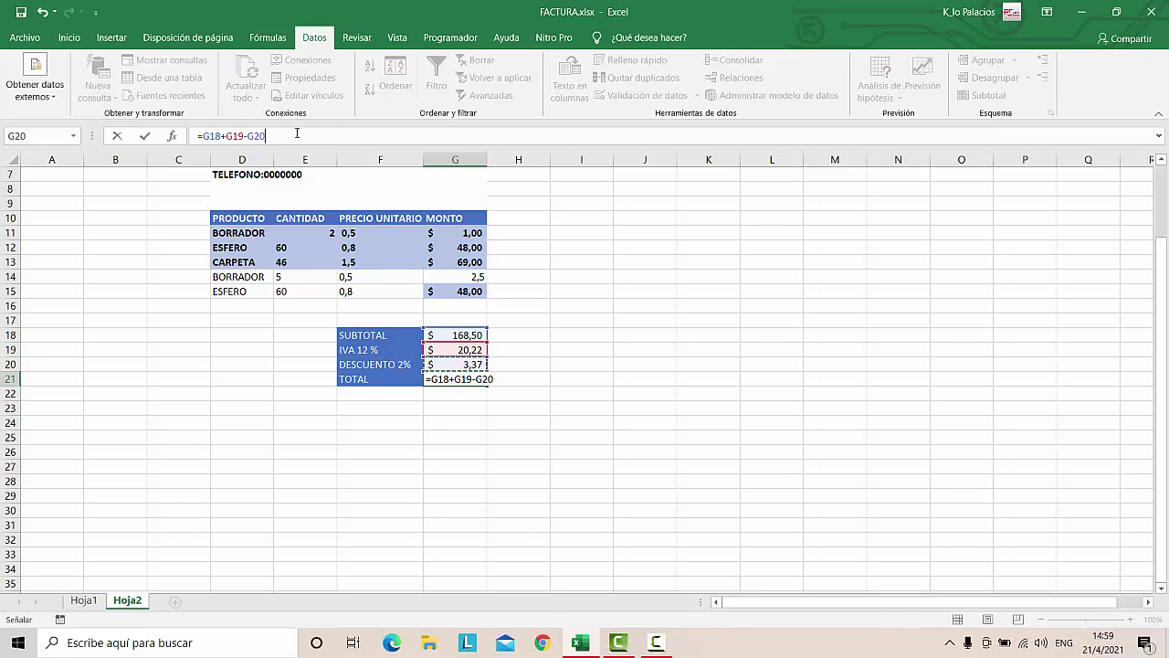
pyautogui.press('Return')
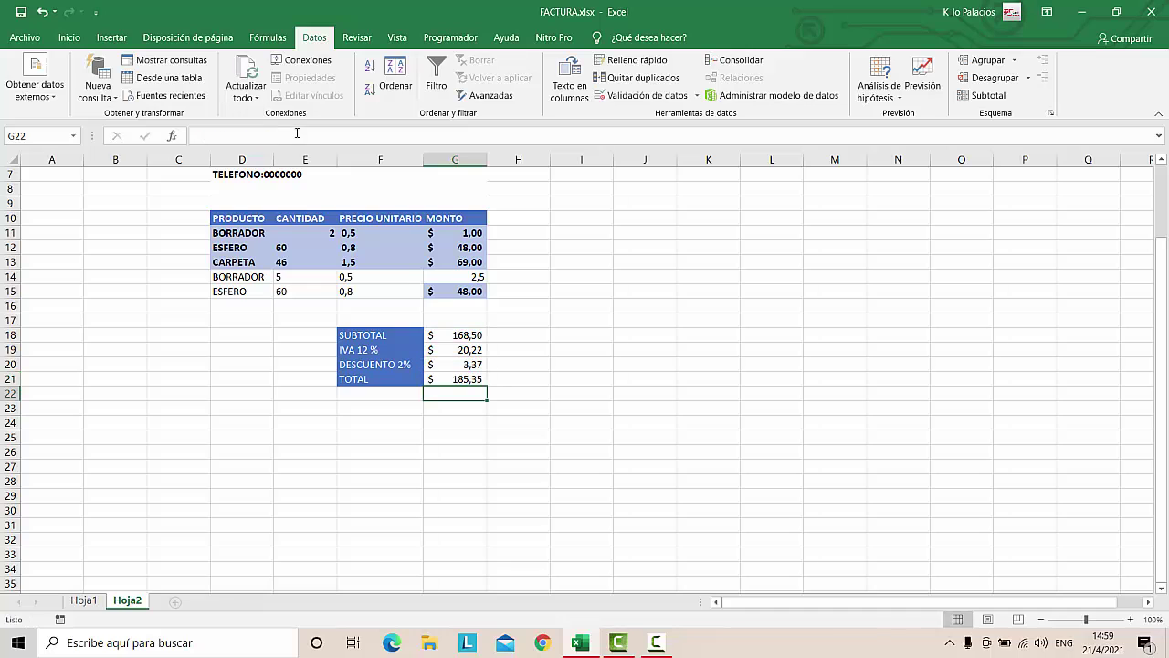
pyautogui.click(454, 378)
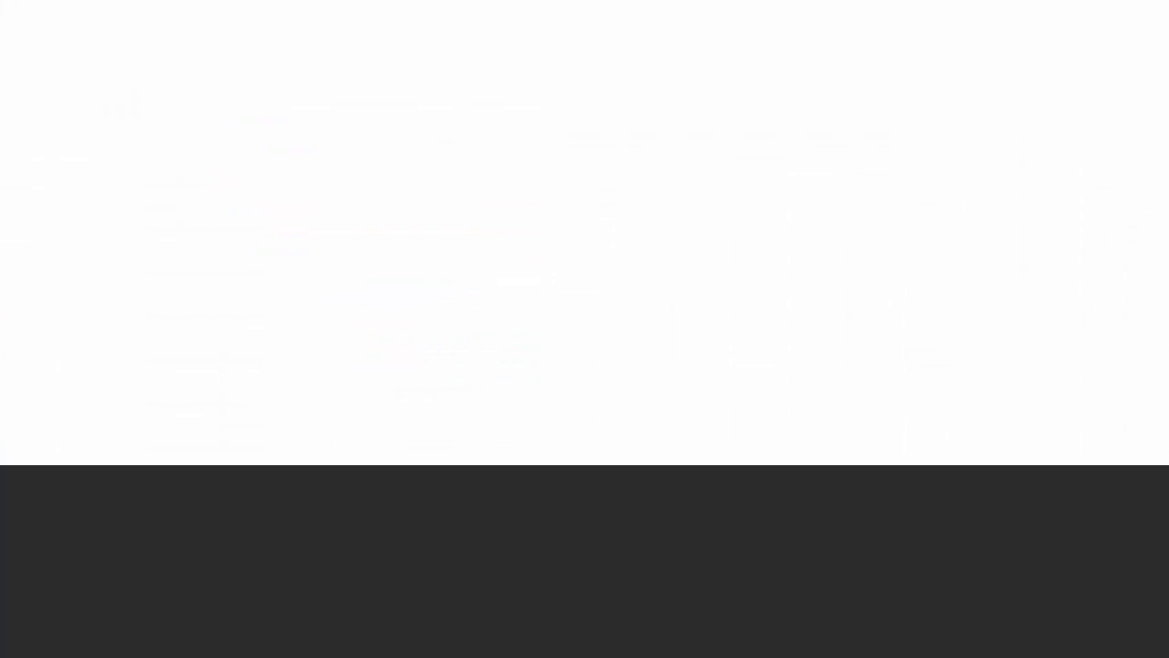